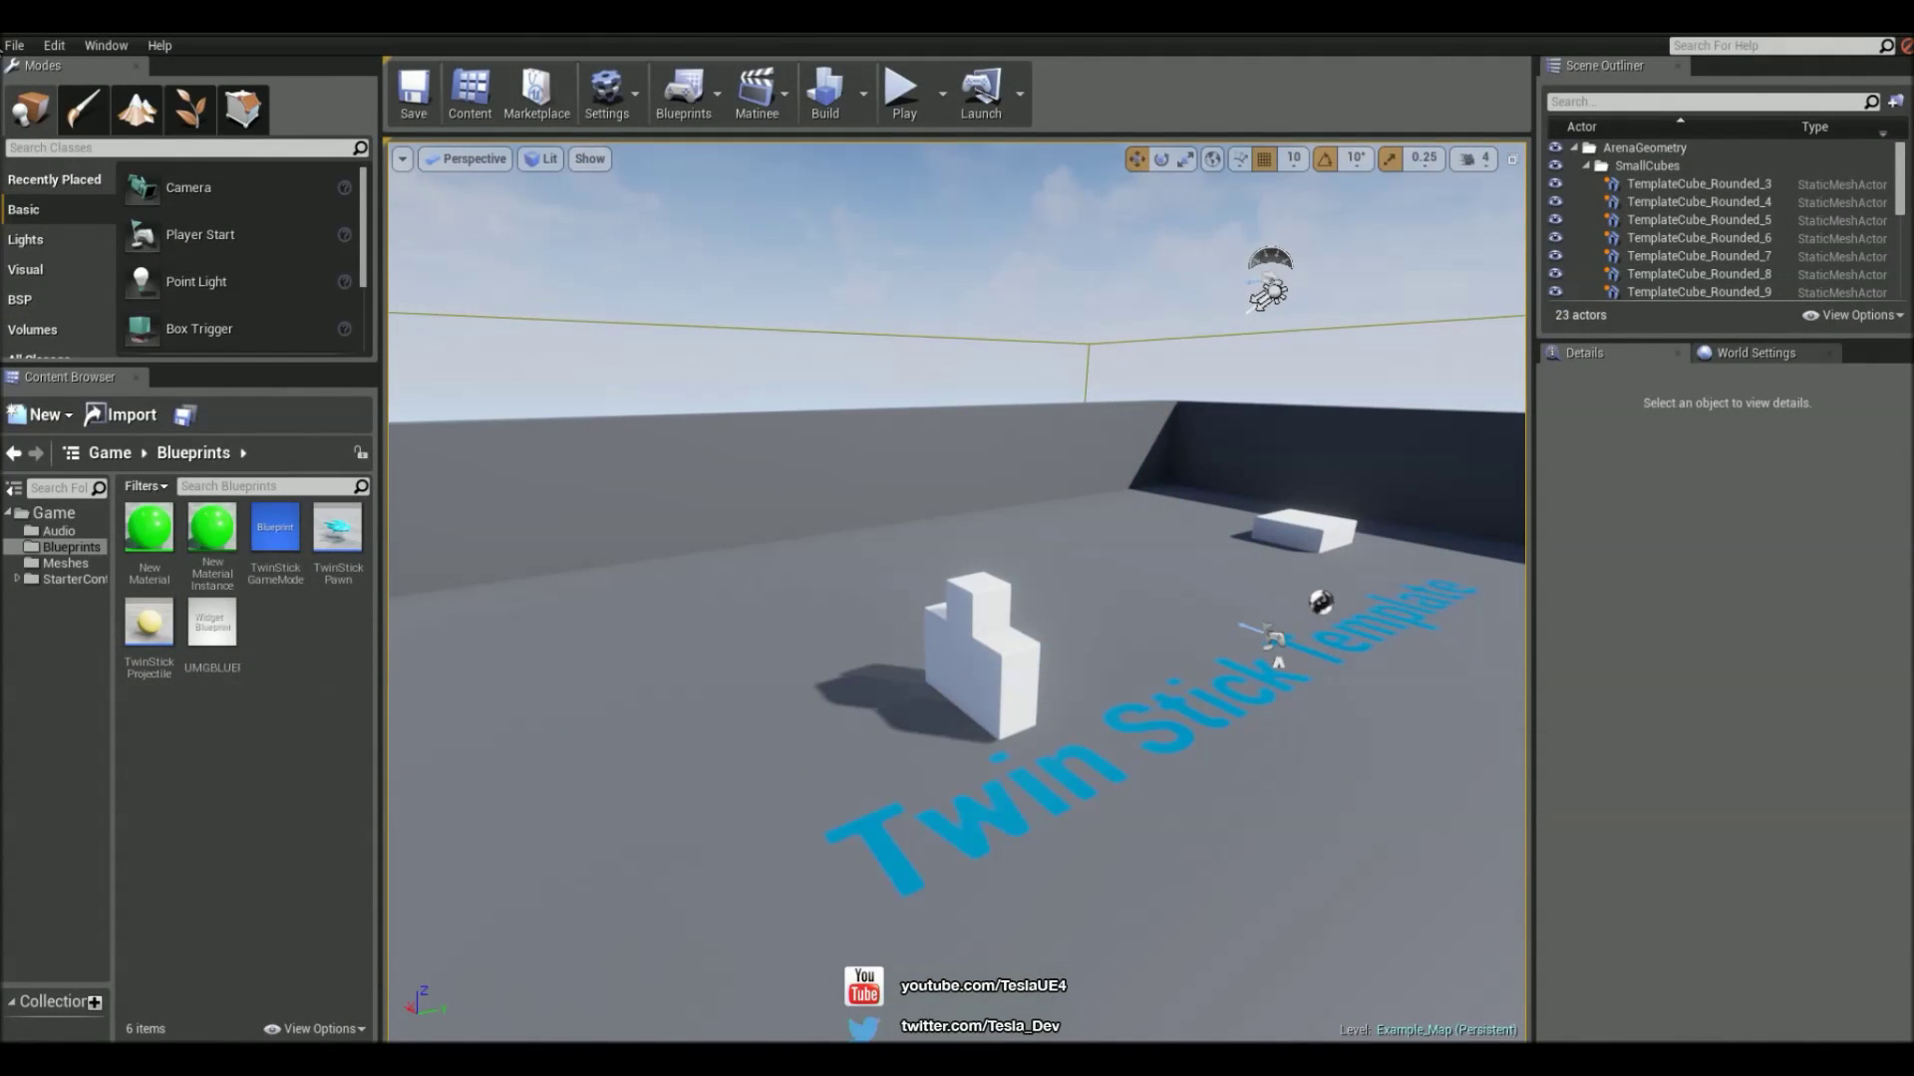
Create a new level from the Empty Level template
click(27, 47)
click(44, 82)
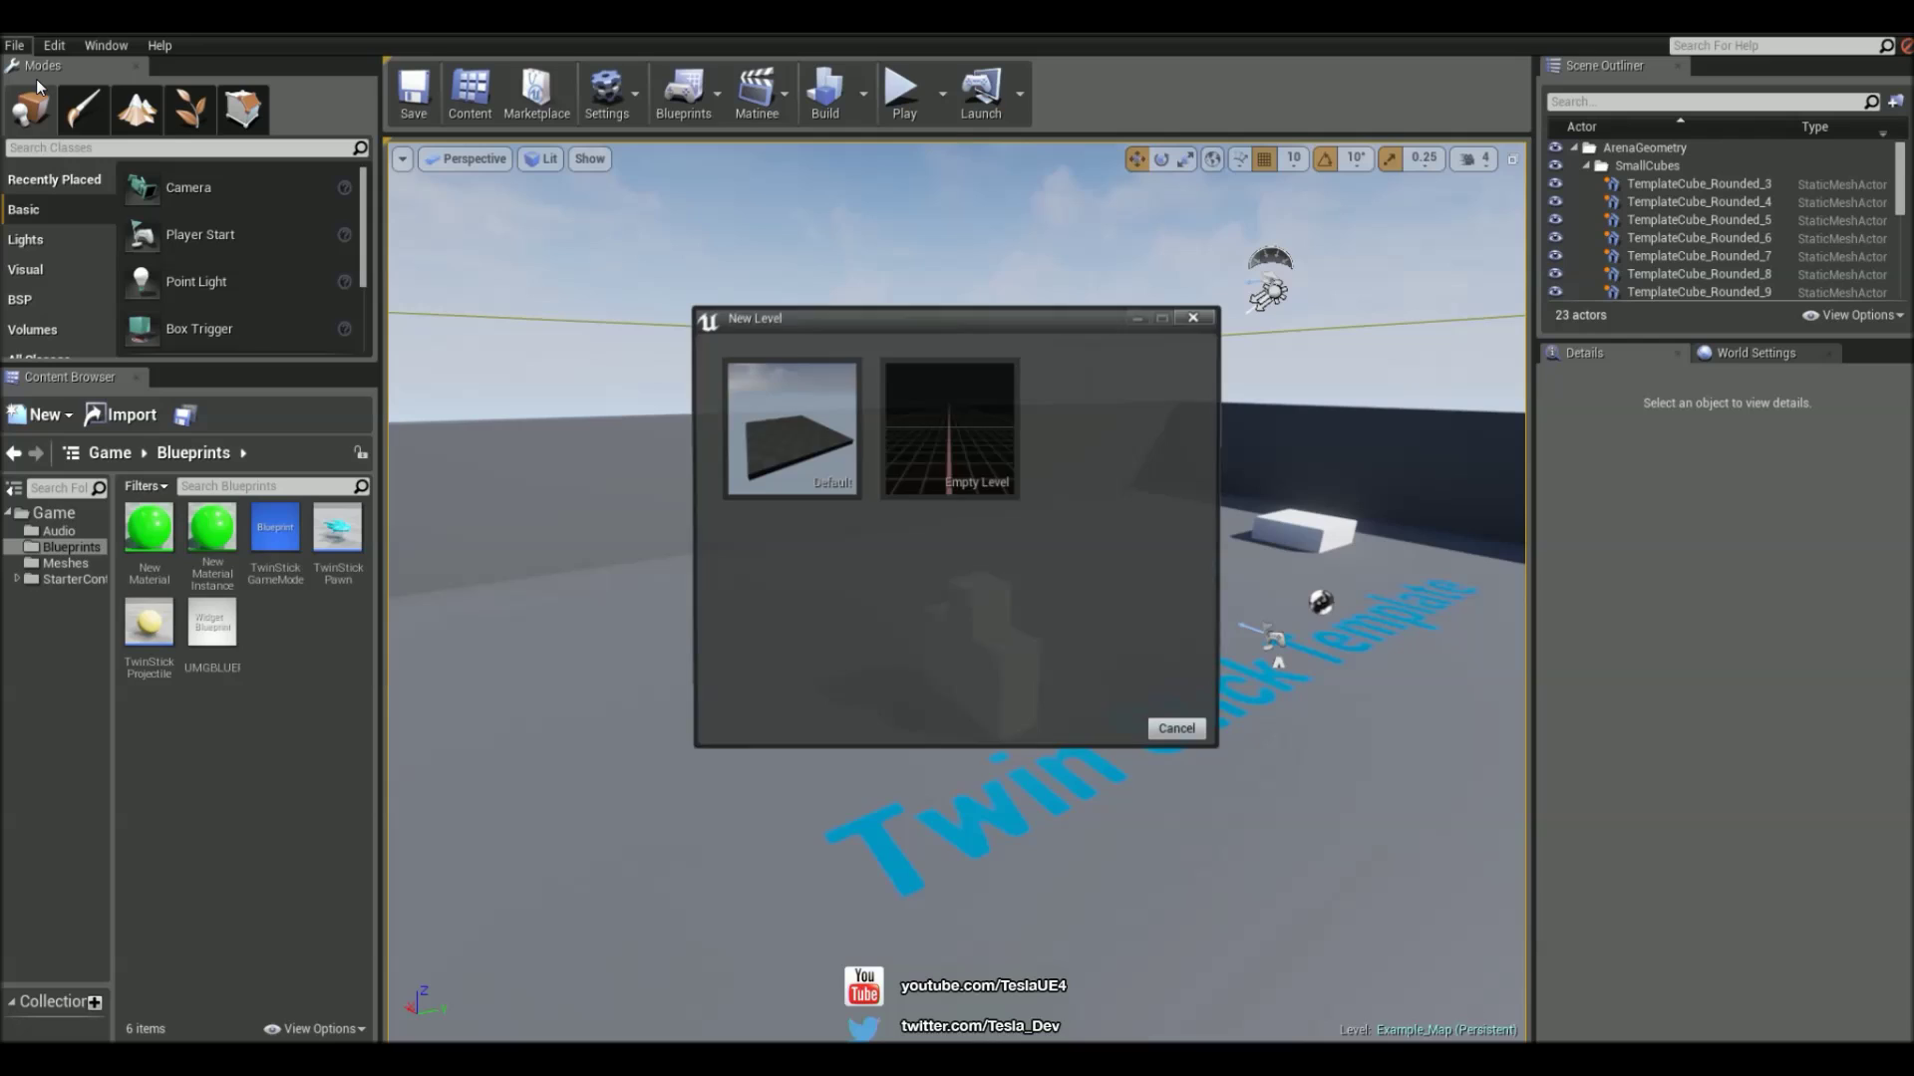
click(973, 451)
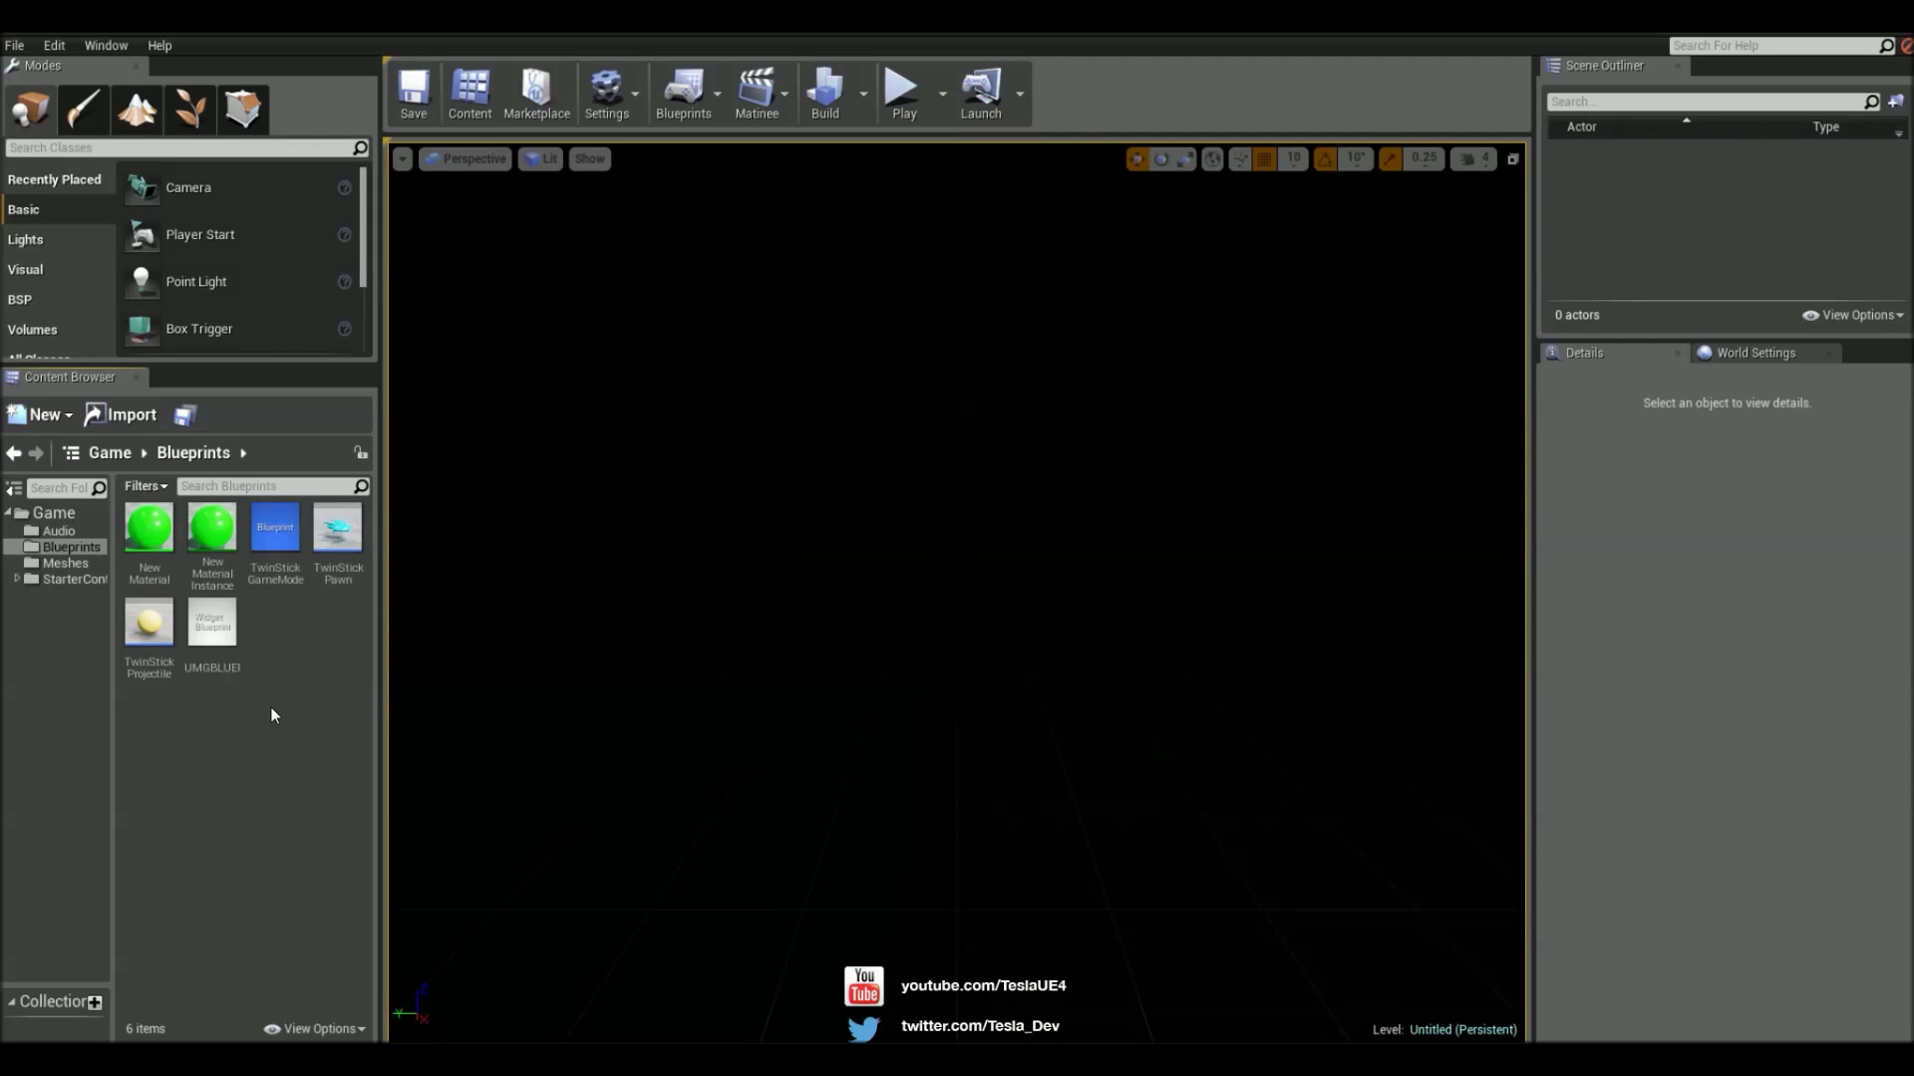
Create a Widget Blueprint named MENU in the Blueprints folder and open it for editing
right_click(271, 709)
mouse_move(329, 674)
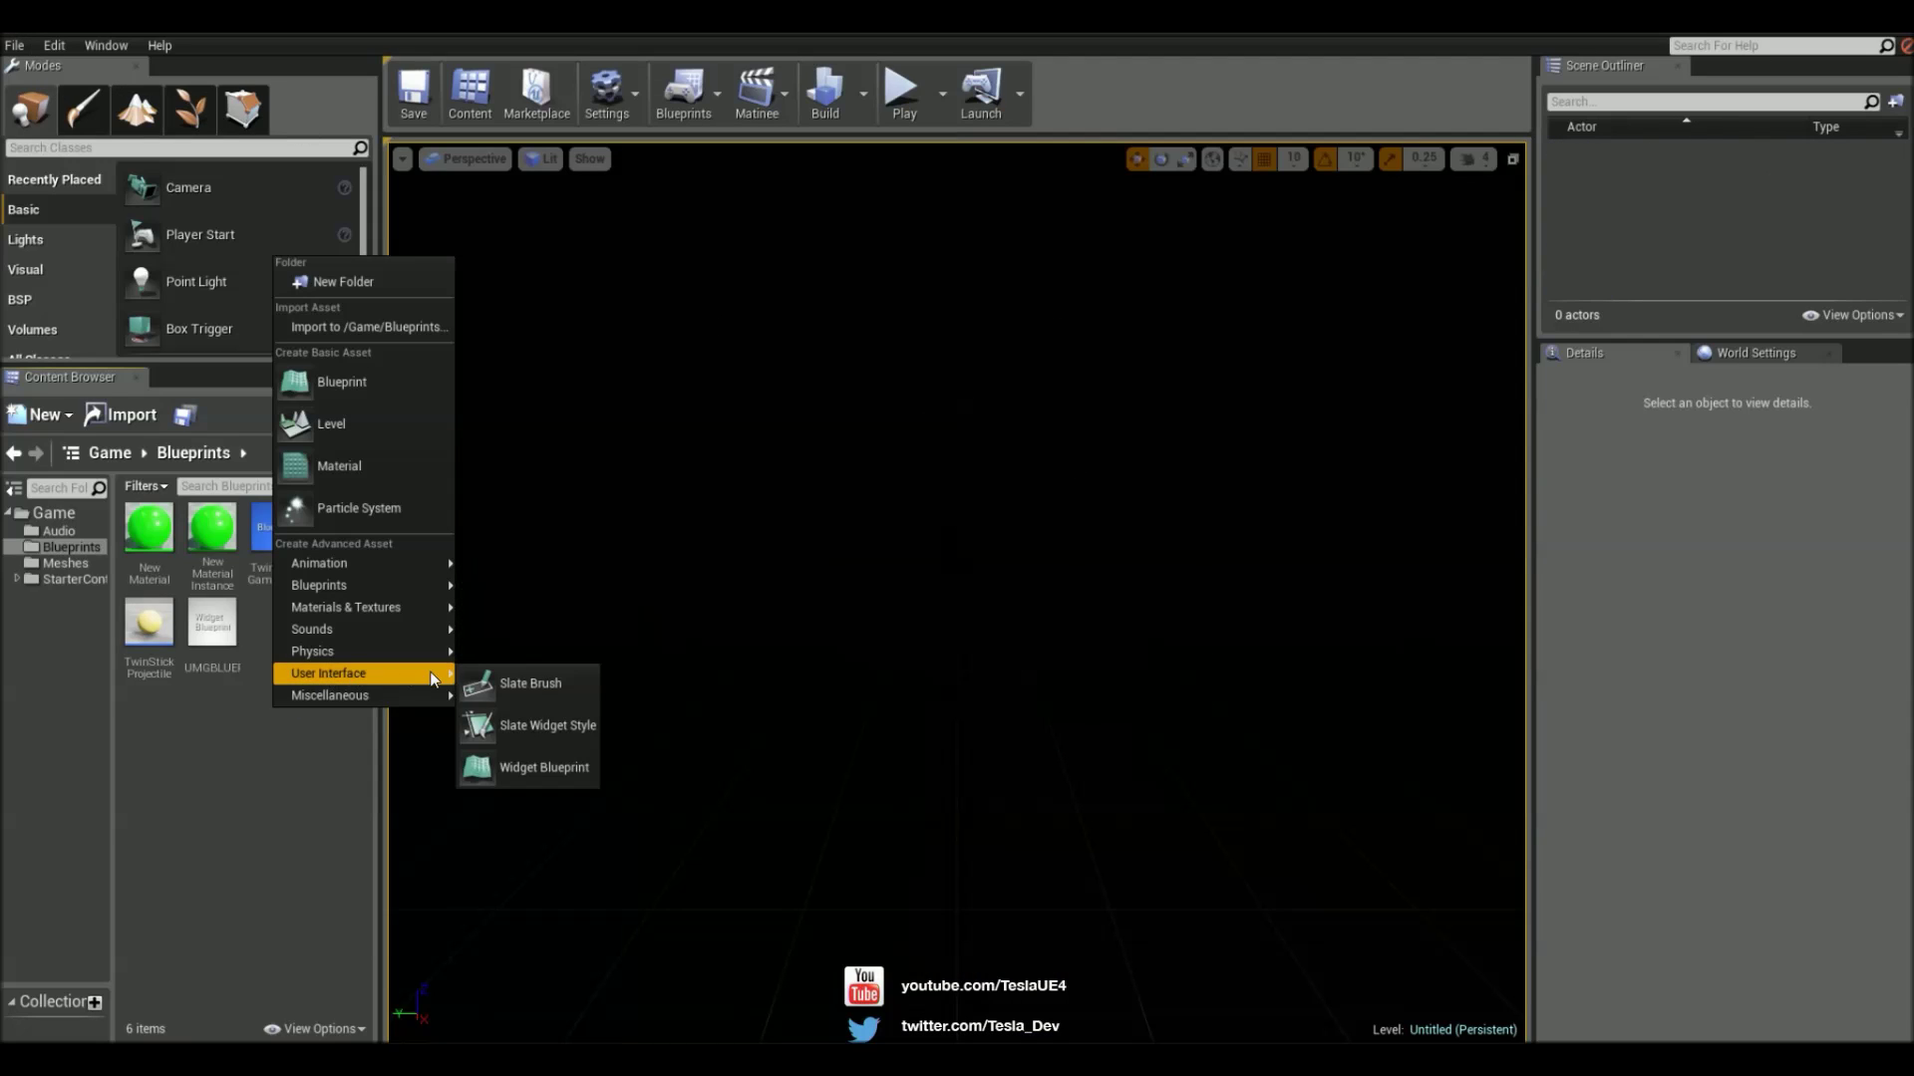
click(546, 768)
text(MENU)
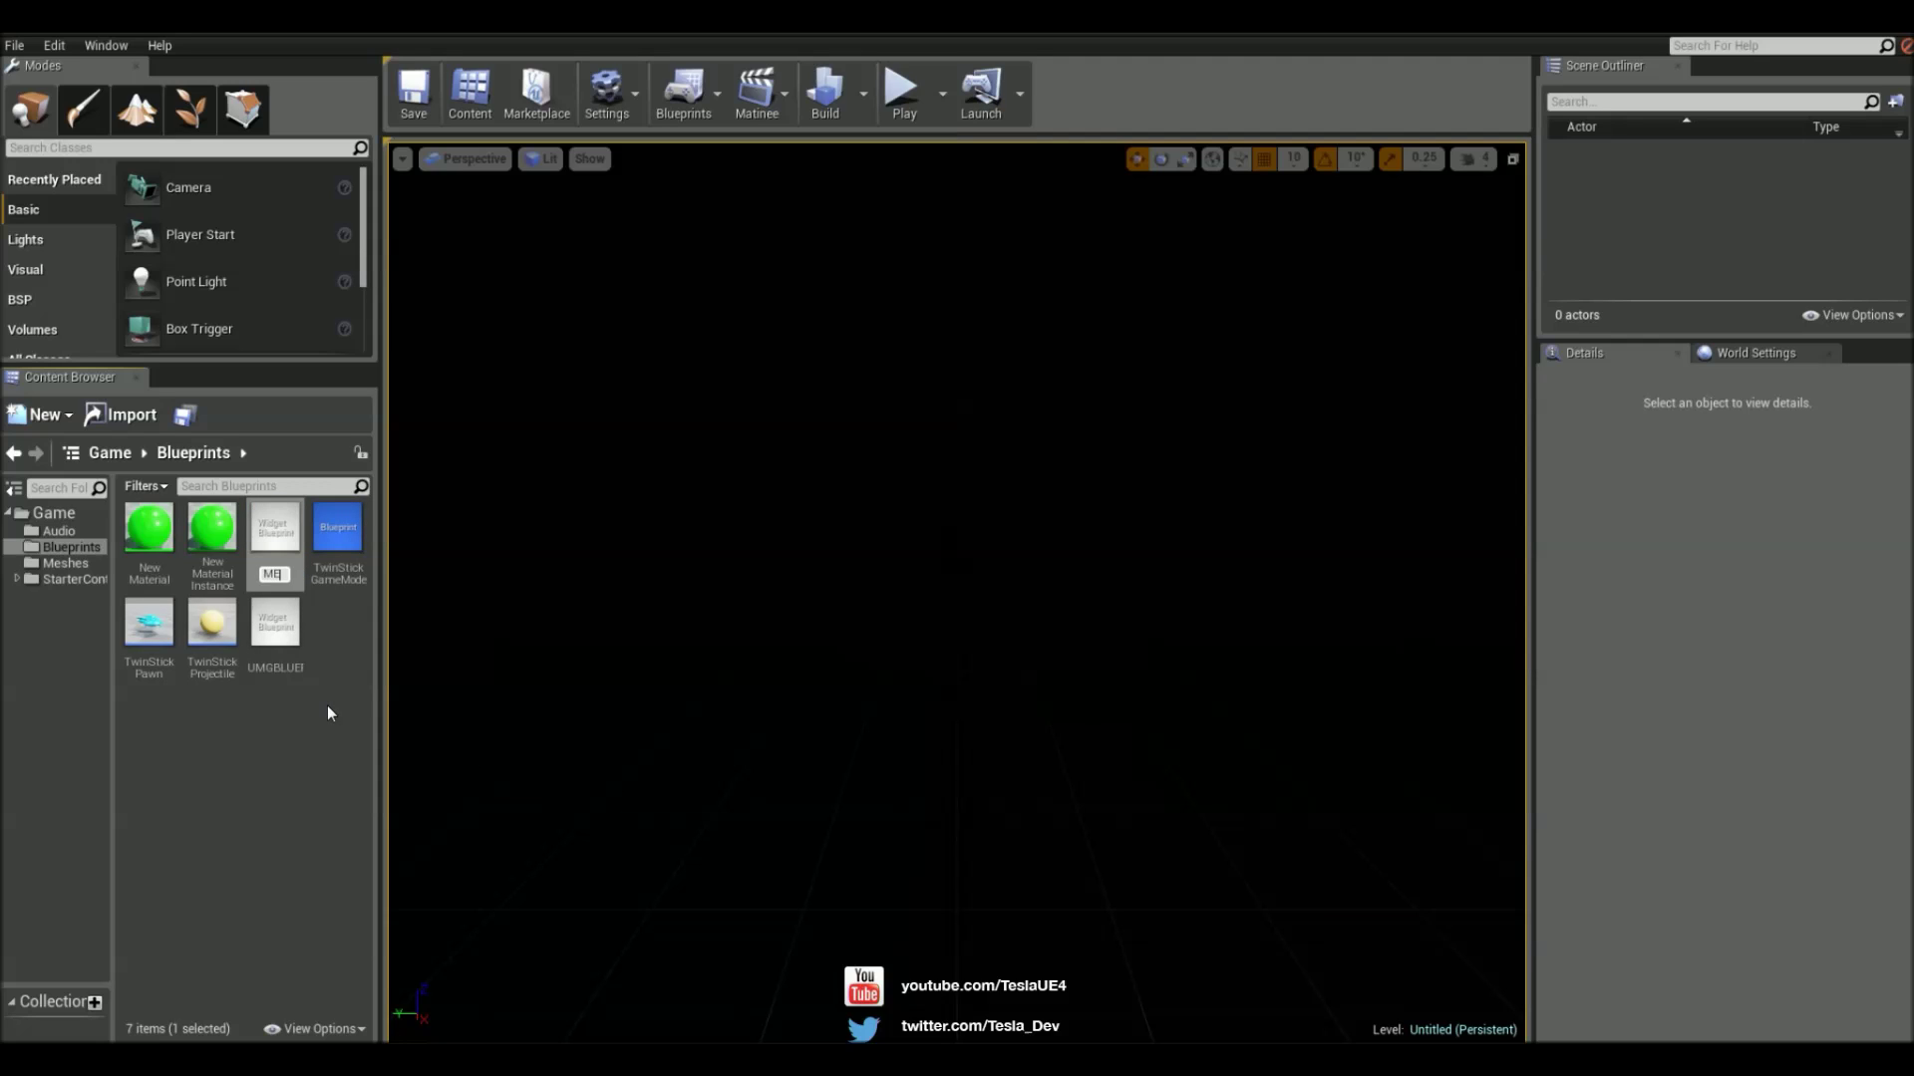
key(Return)
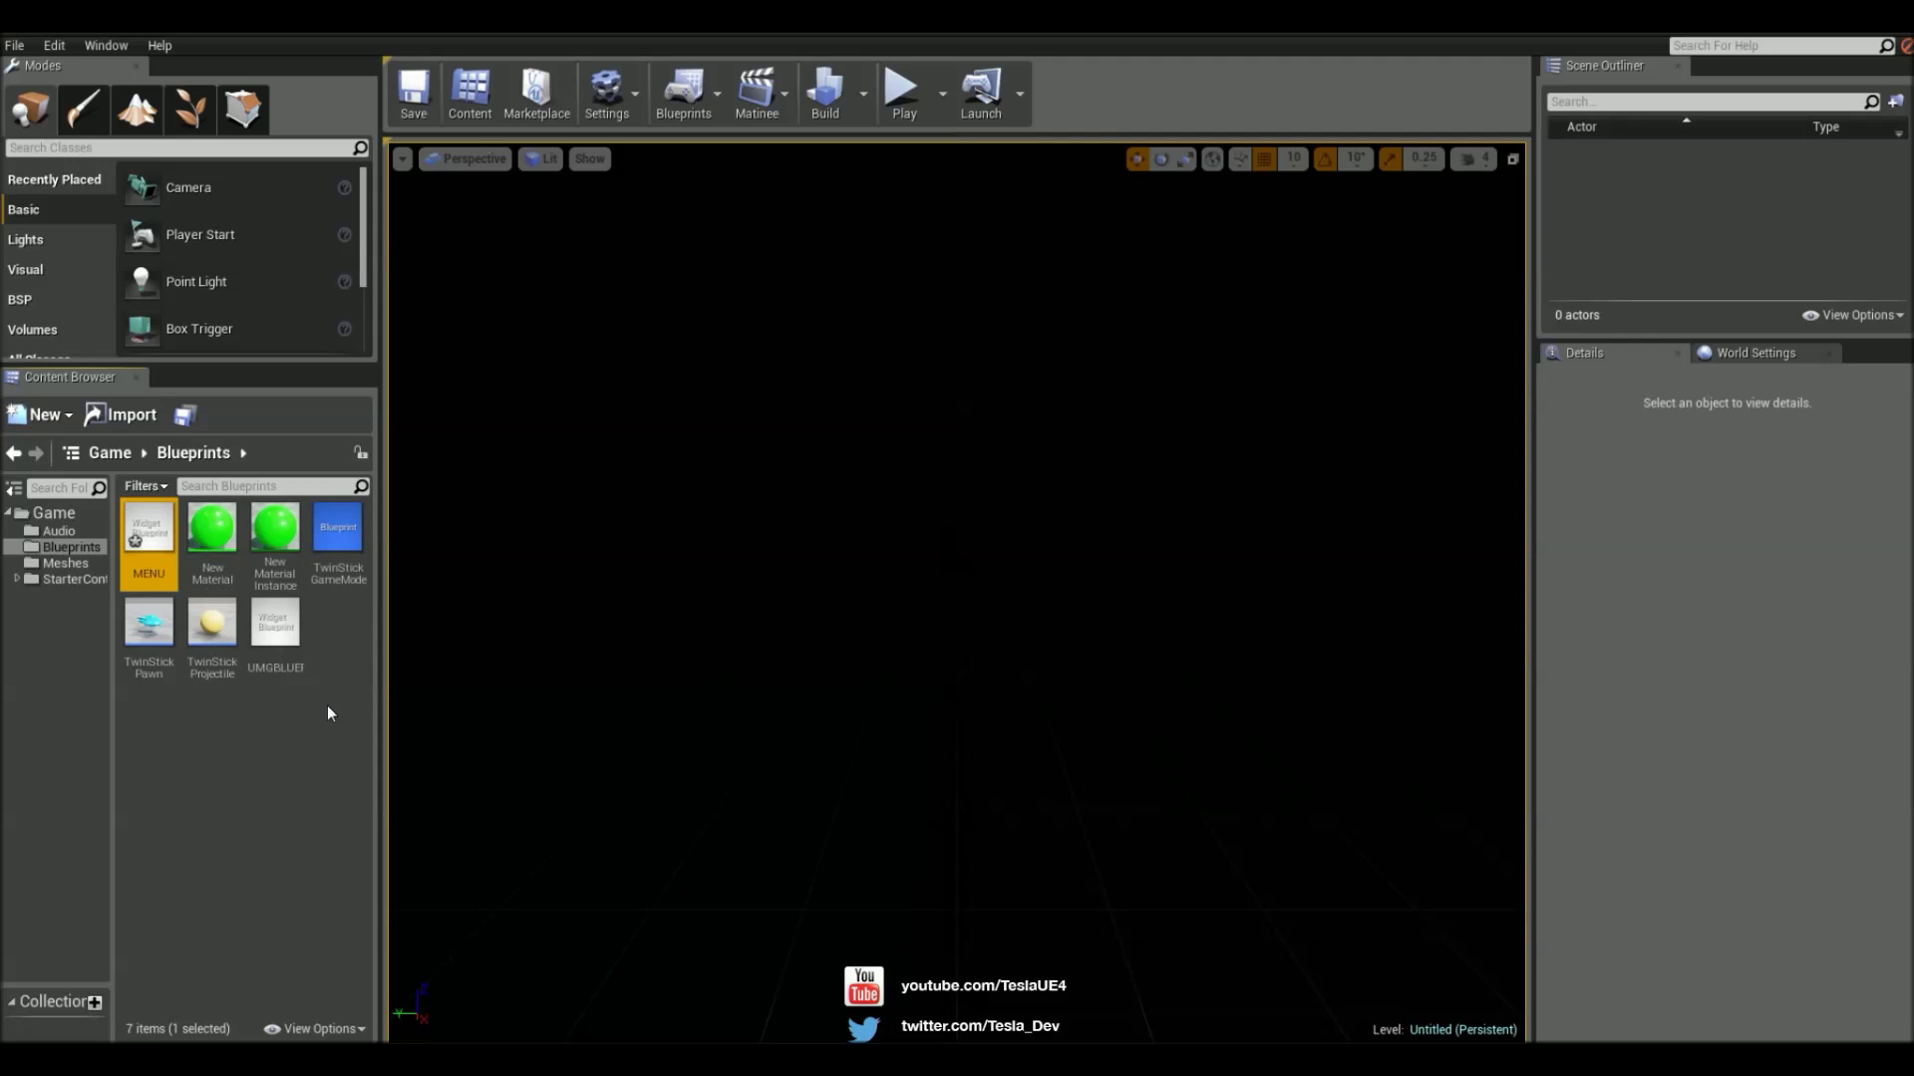
double_click(149, 538)
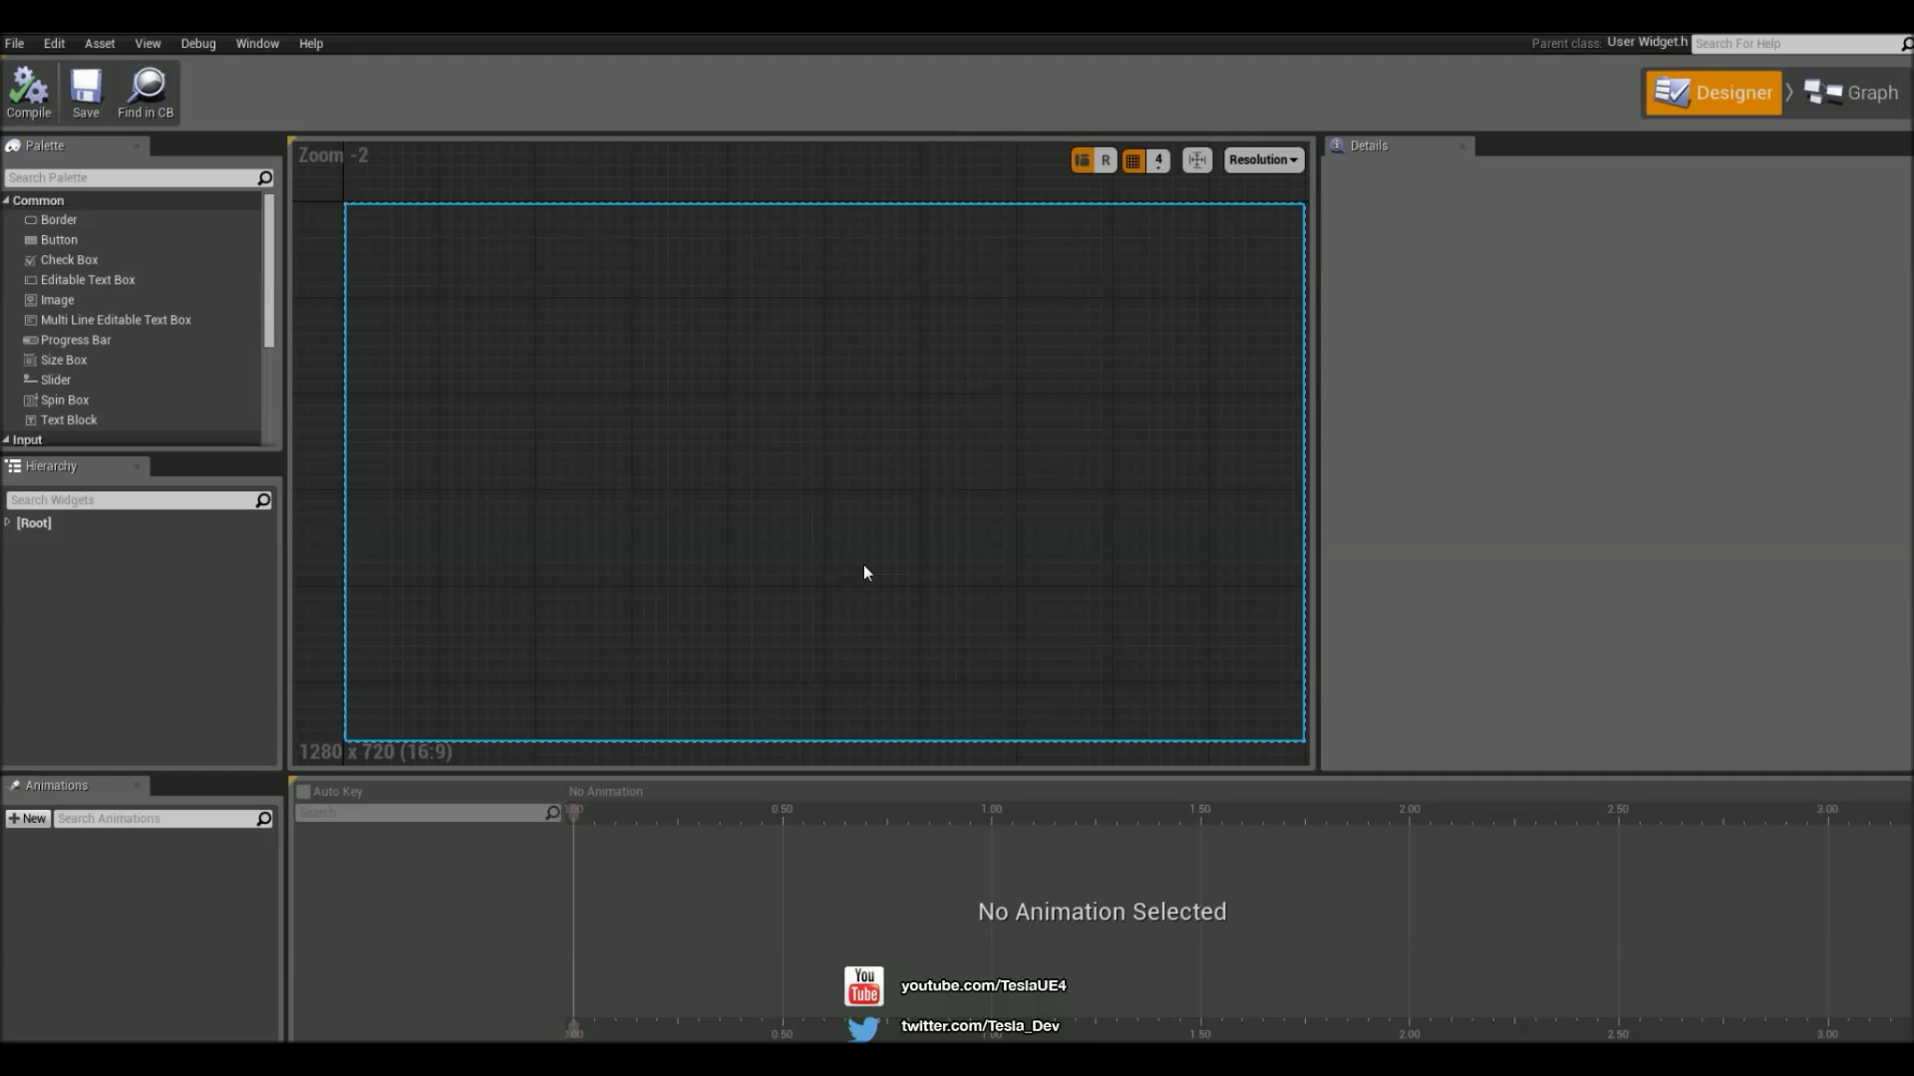
Place two buttons on the widget canvas, one near the upper middle and one below it
scroll(177, 384, down, 1)
scroll(132, 289, up, 1)
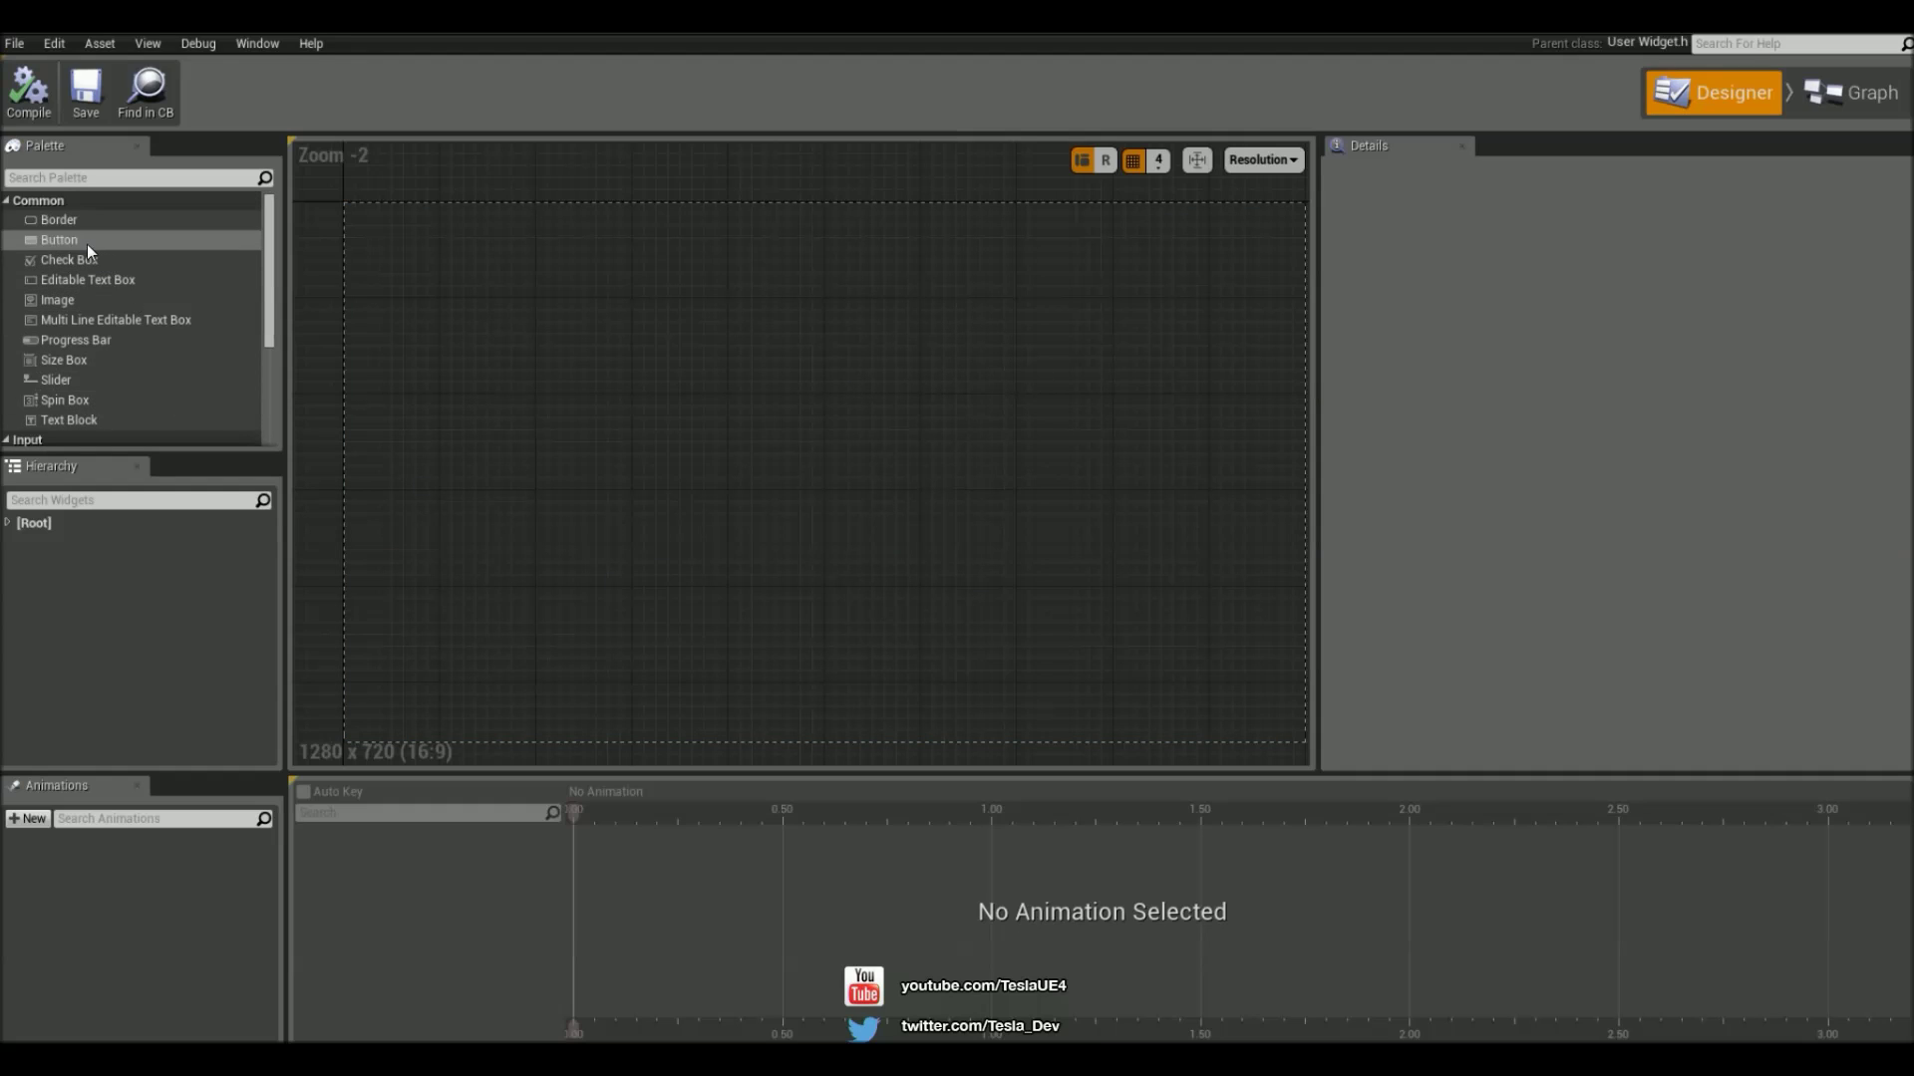
drag(87, 243, 798, 294)
drag(837, 428, 799, 547)
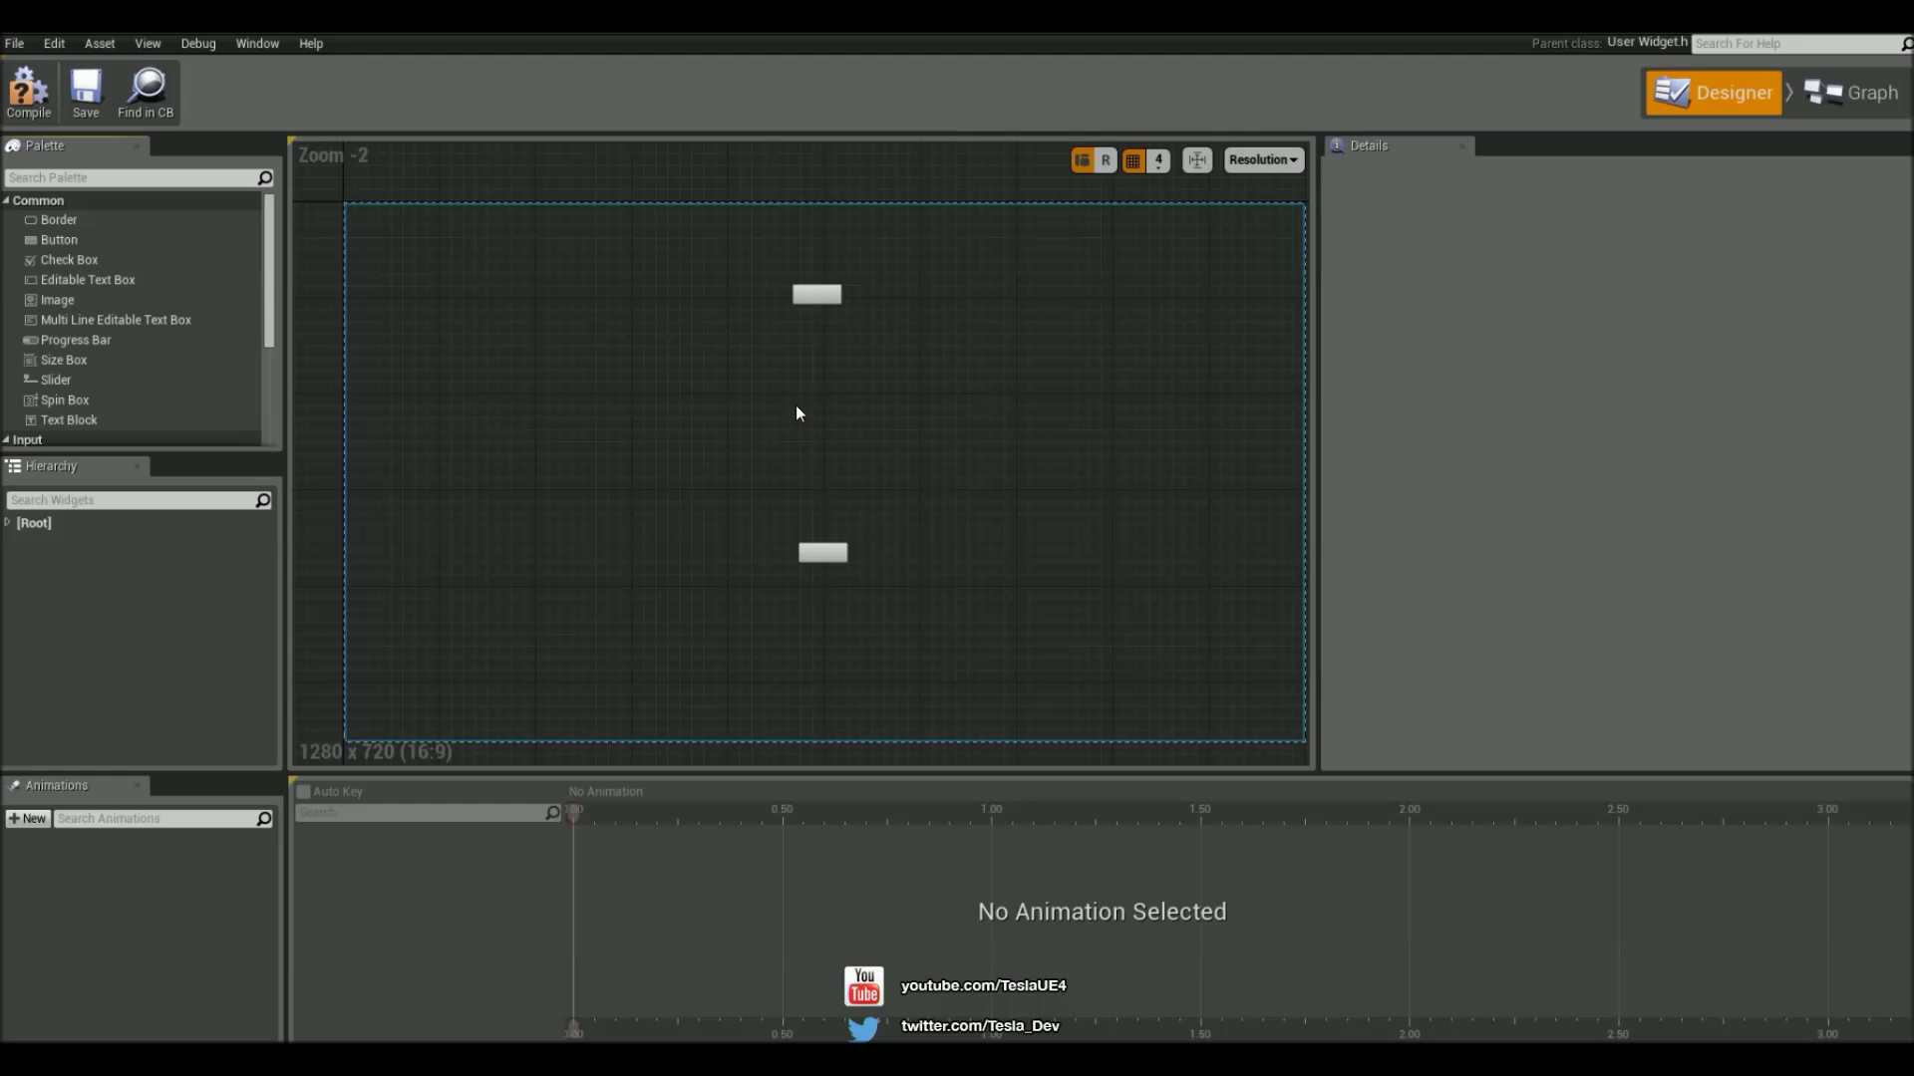
Enlarge the upper button to about 468 x 194 and the lower one to about 454 x 188, aligning them vertically
click(815, 294)
drag(842, 304, 865, 389)
click(825, 552)
drag(855, 566, 1026, 634)
drag(970, 575, 901, 540)
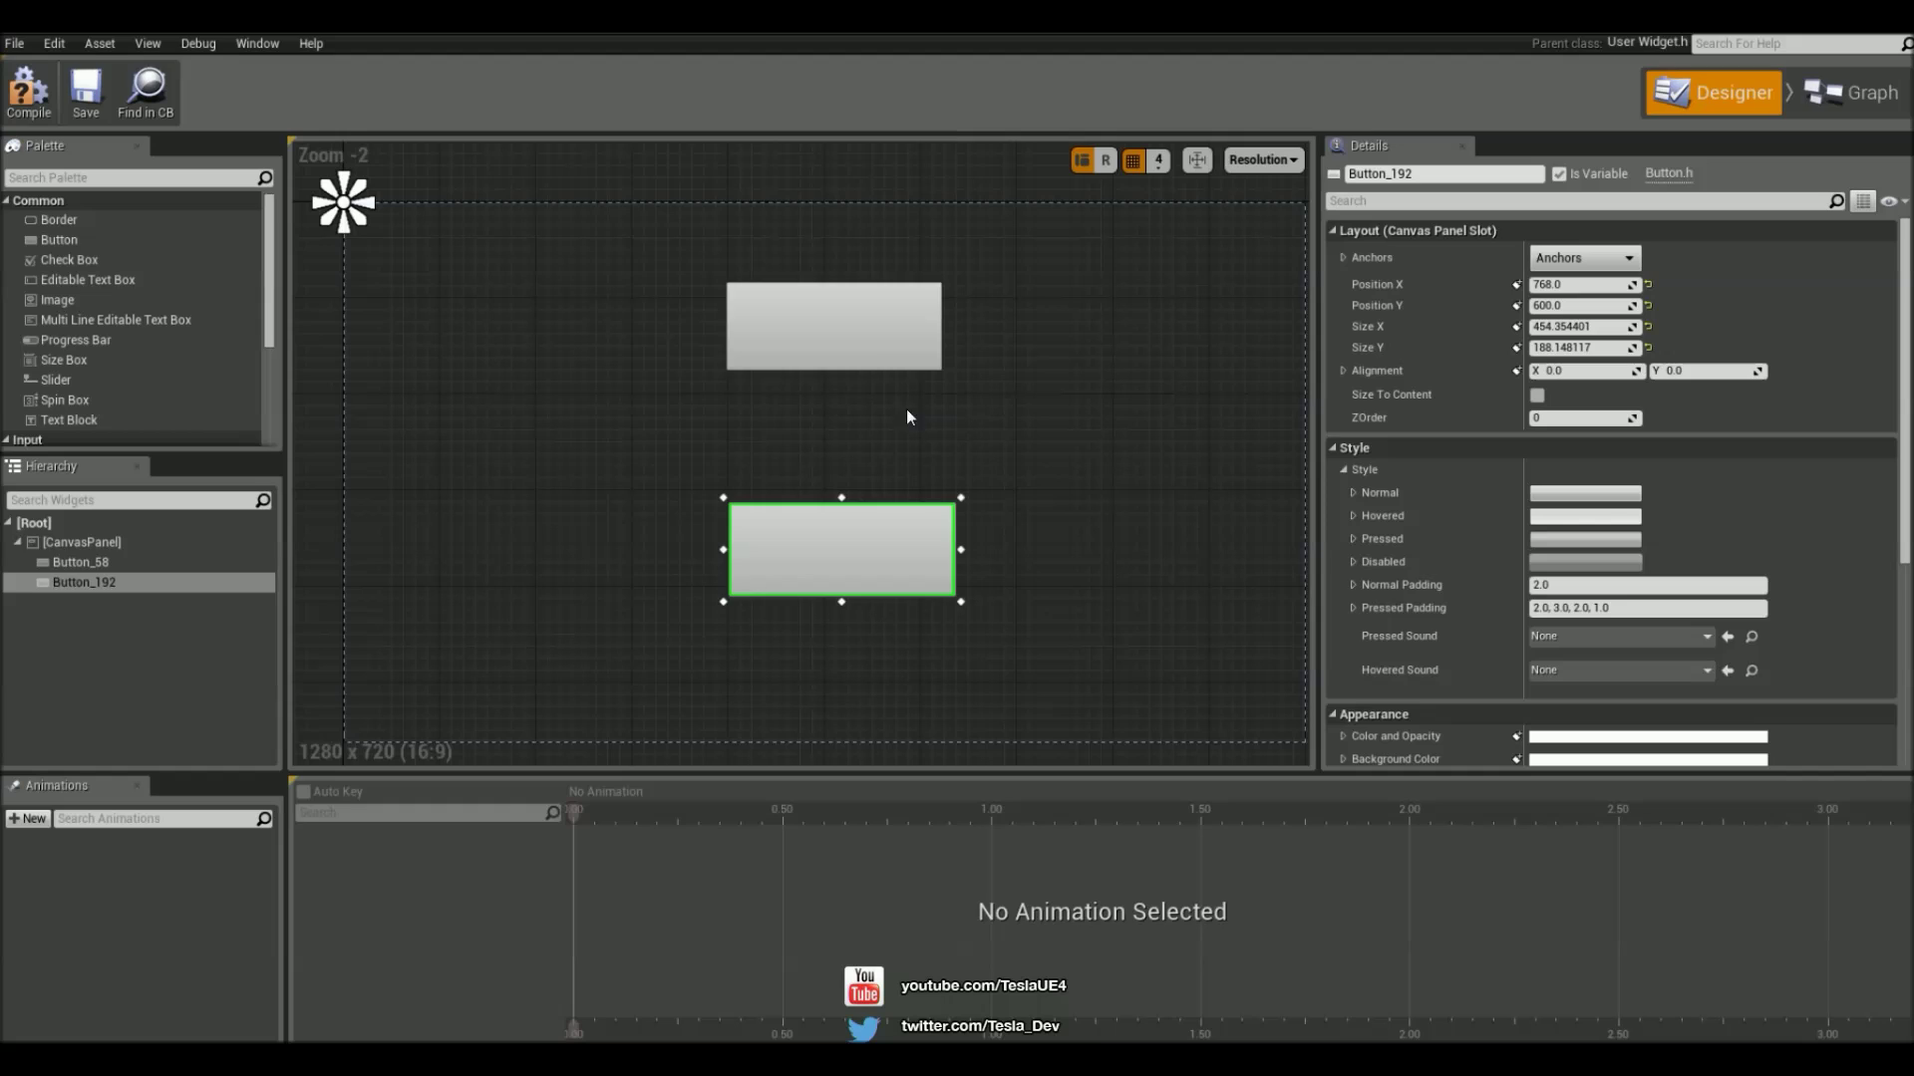
click(876, 341)
drag(954, 377, 963, 381)
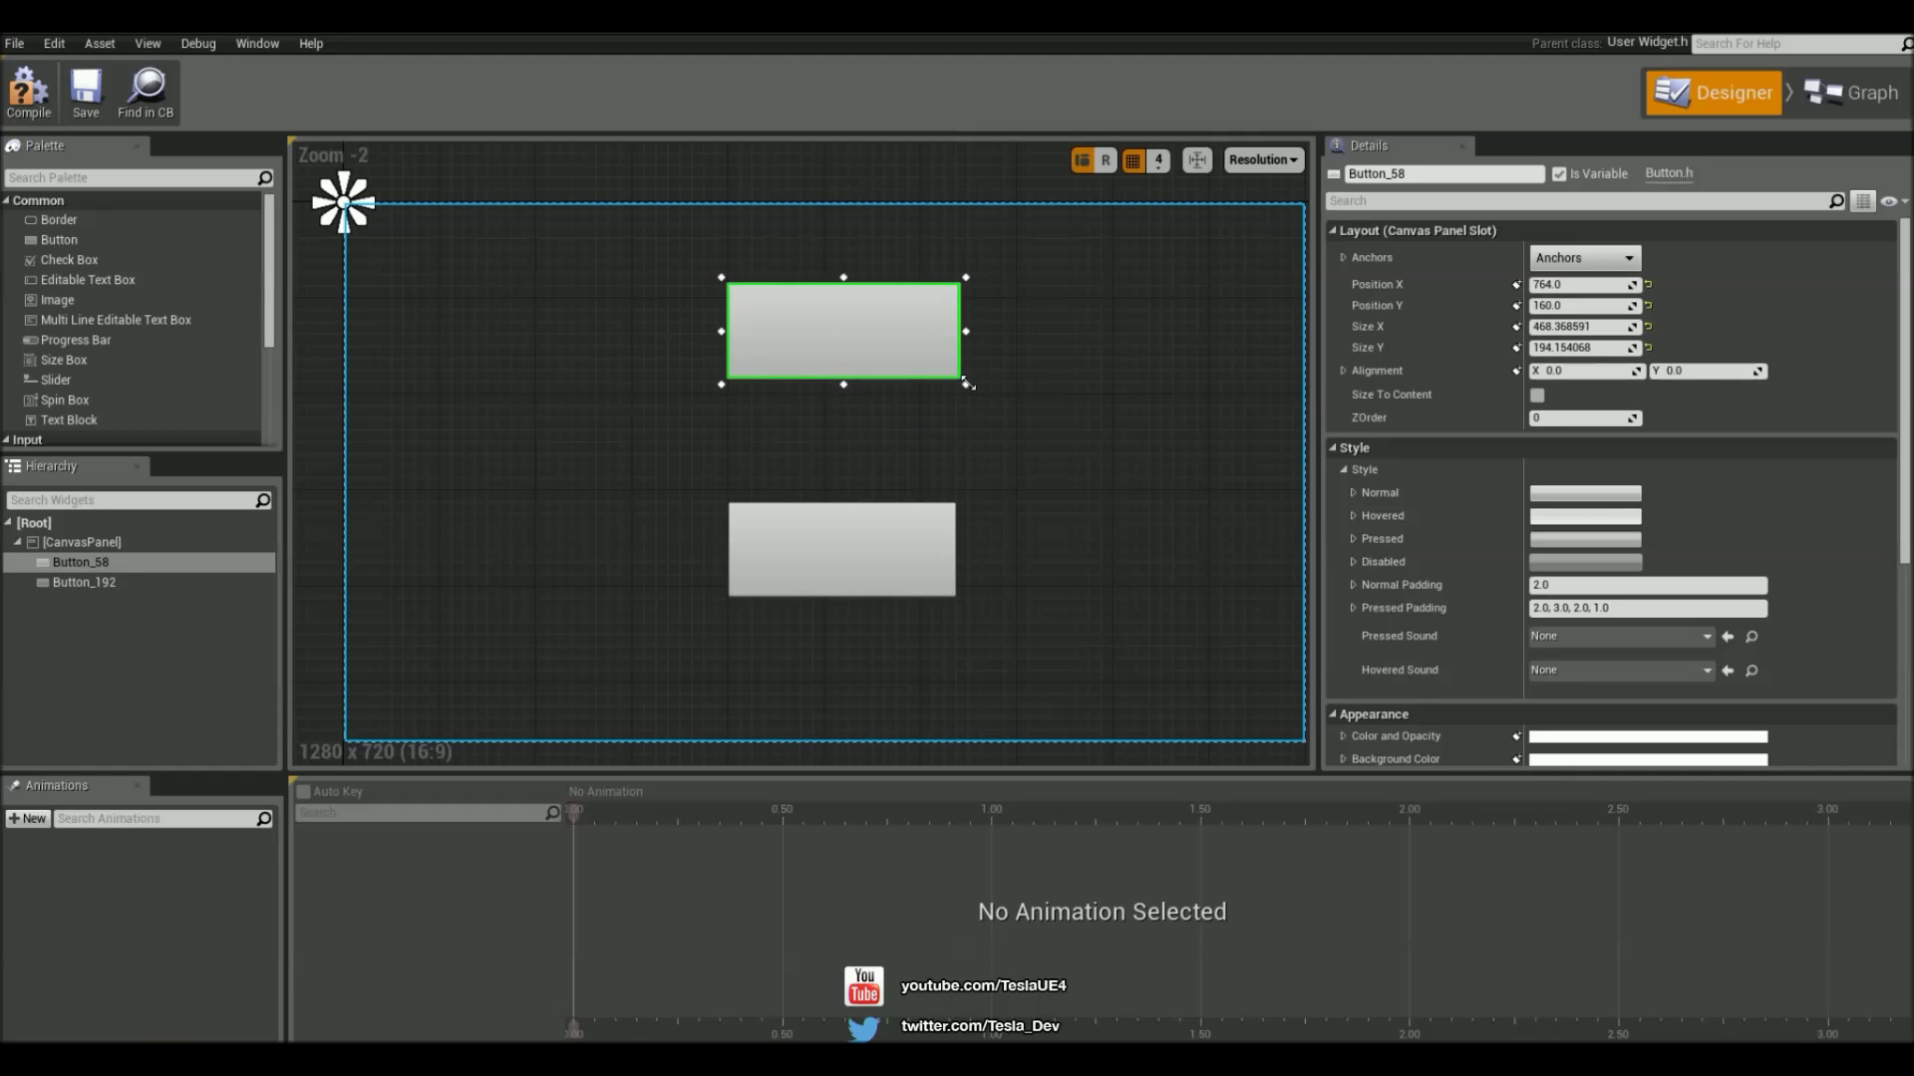
Add a Text Block inside each of the two buttons
click(558, 338)
scroll(104, 399, down, 1)
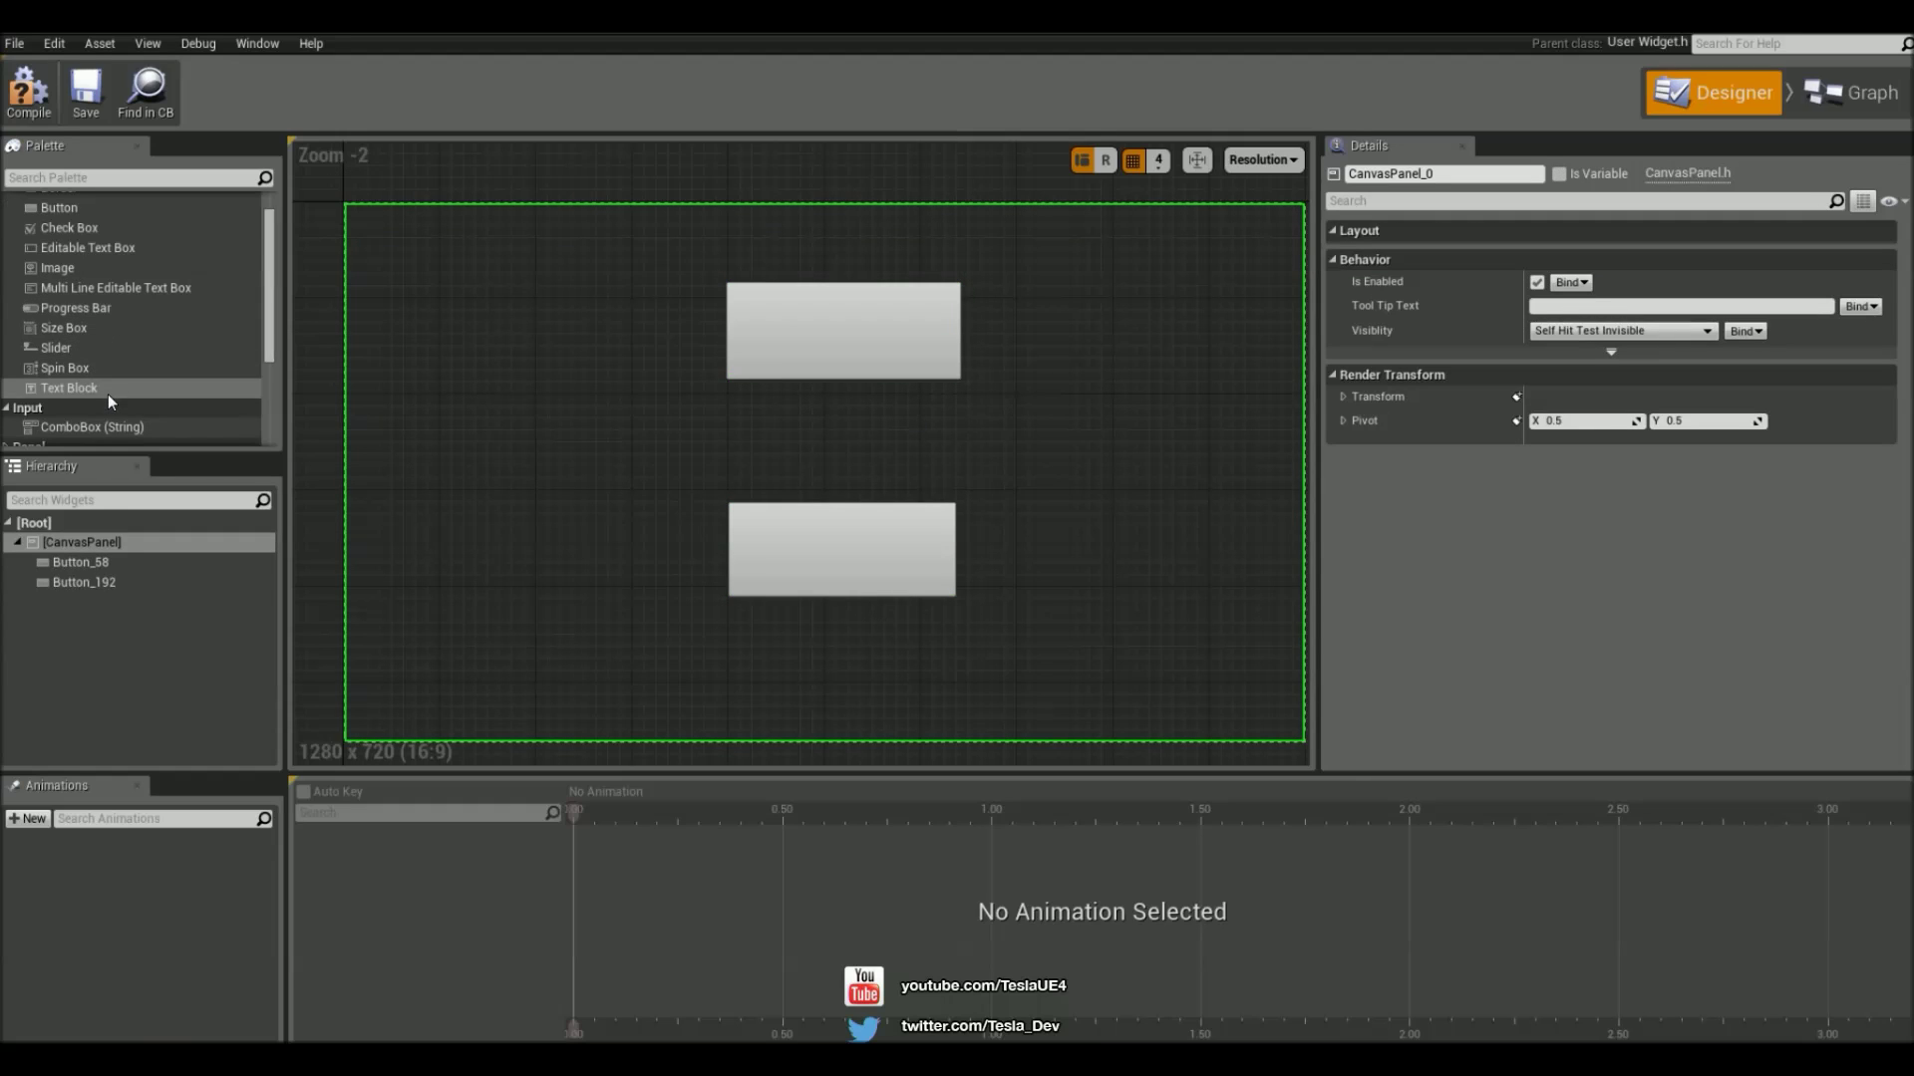
drag(108, 393, 849, 550)
Set the upper button's text to NEW GAME
click(869, 332)
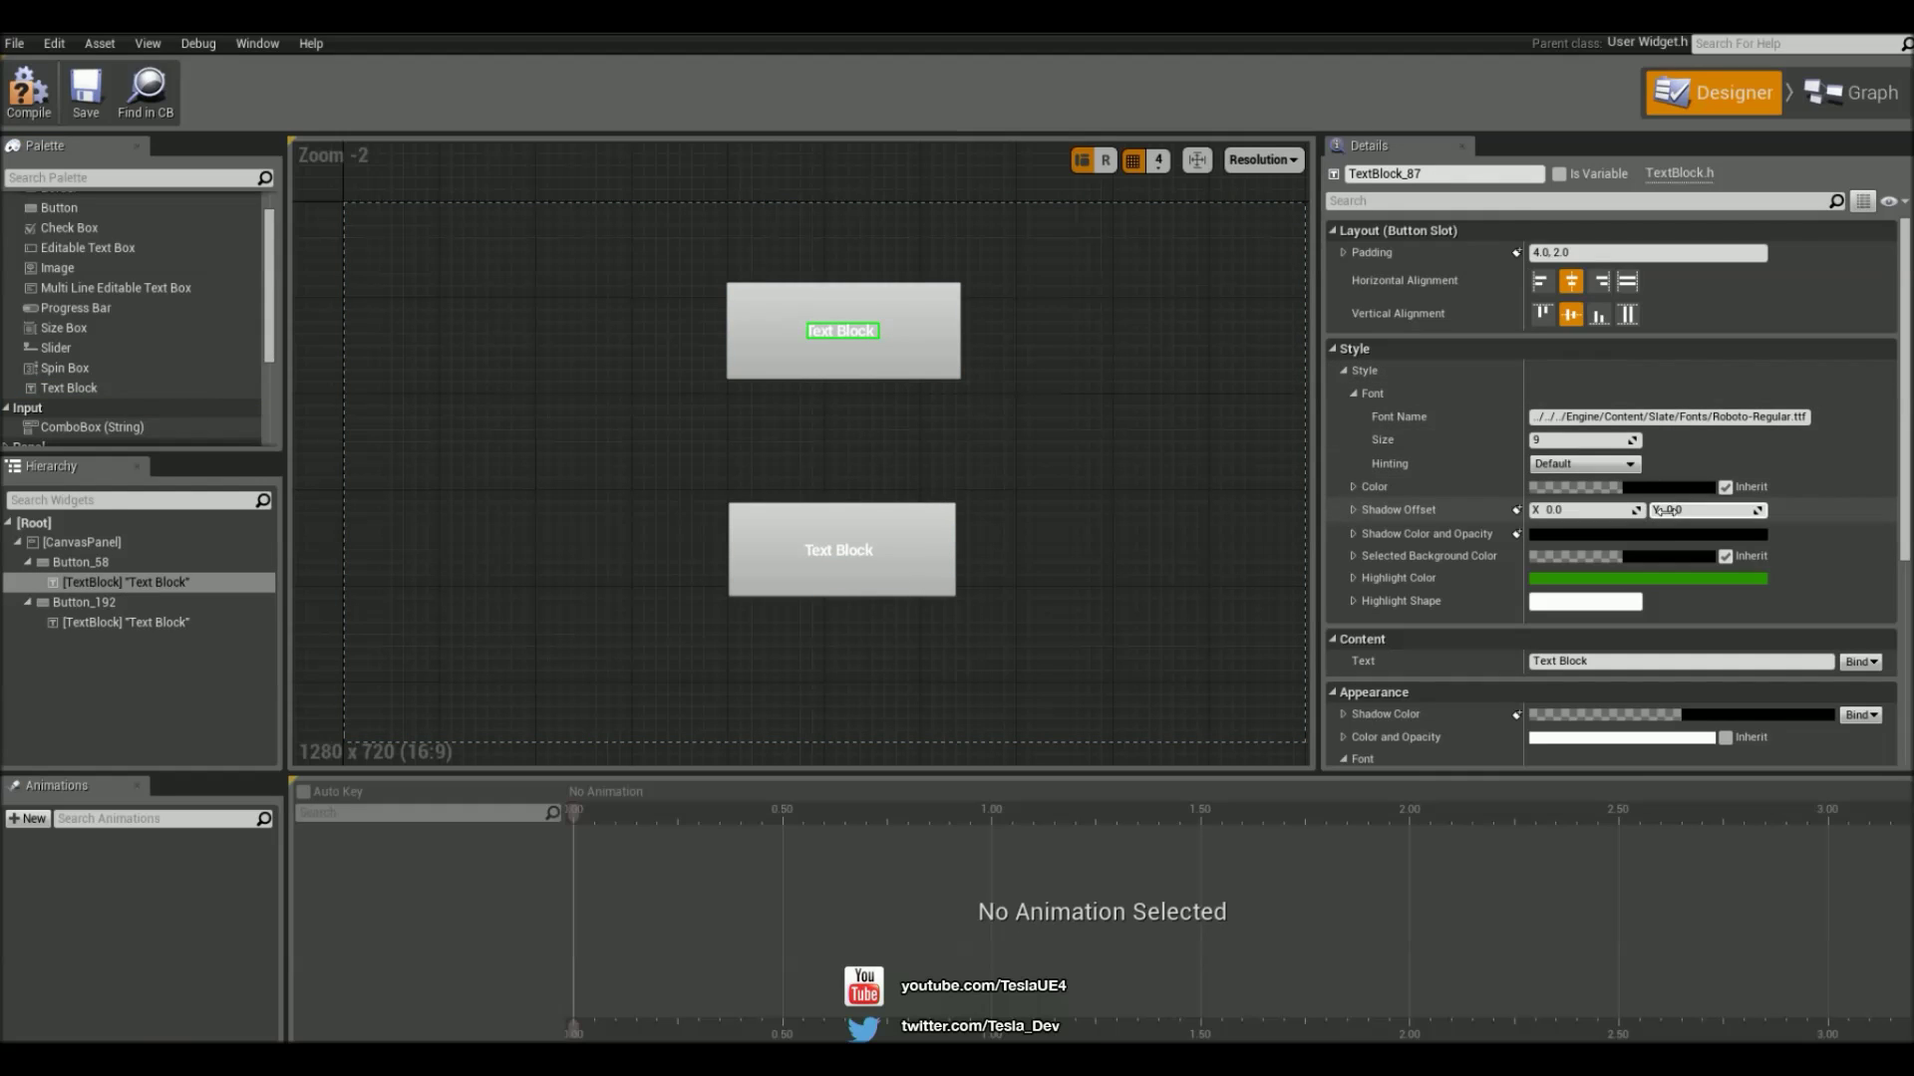
scroll(1395, 399, down, 2)
drag(1685, 565, 1424, 570)
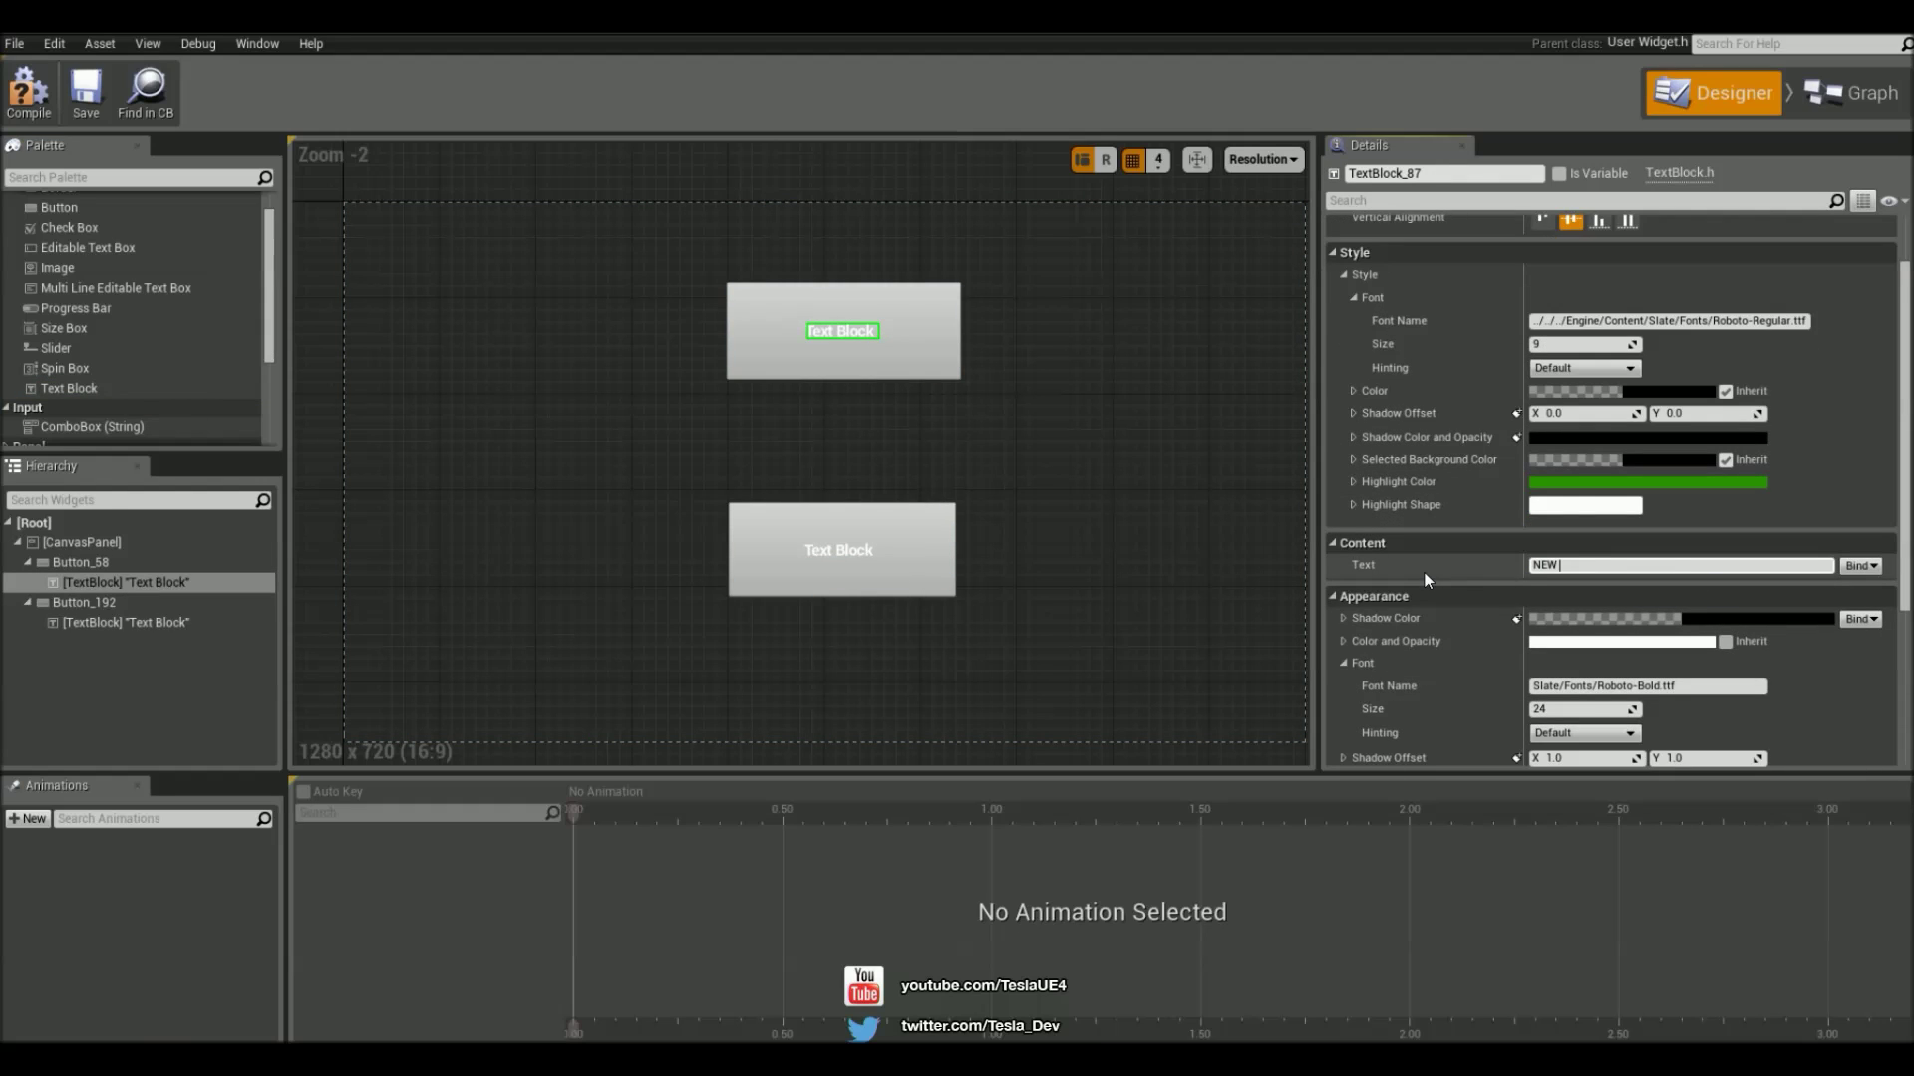
click(1069, 462)
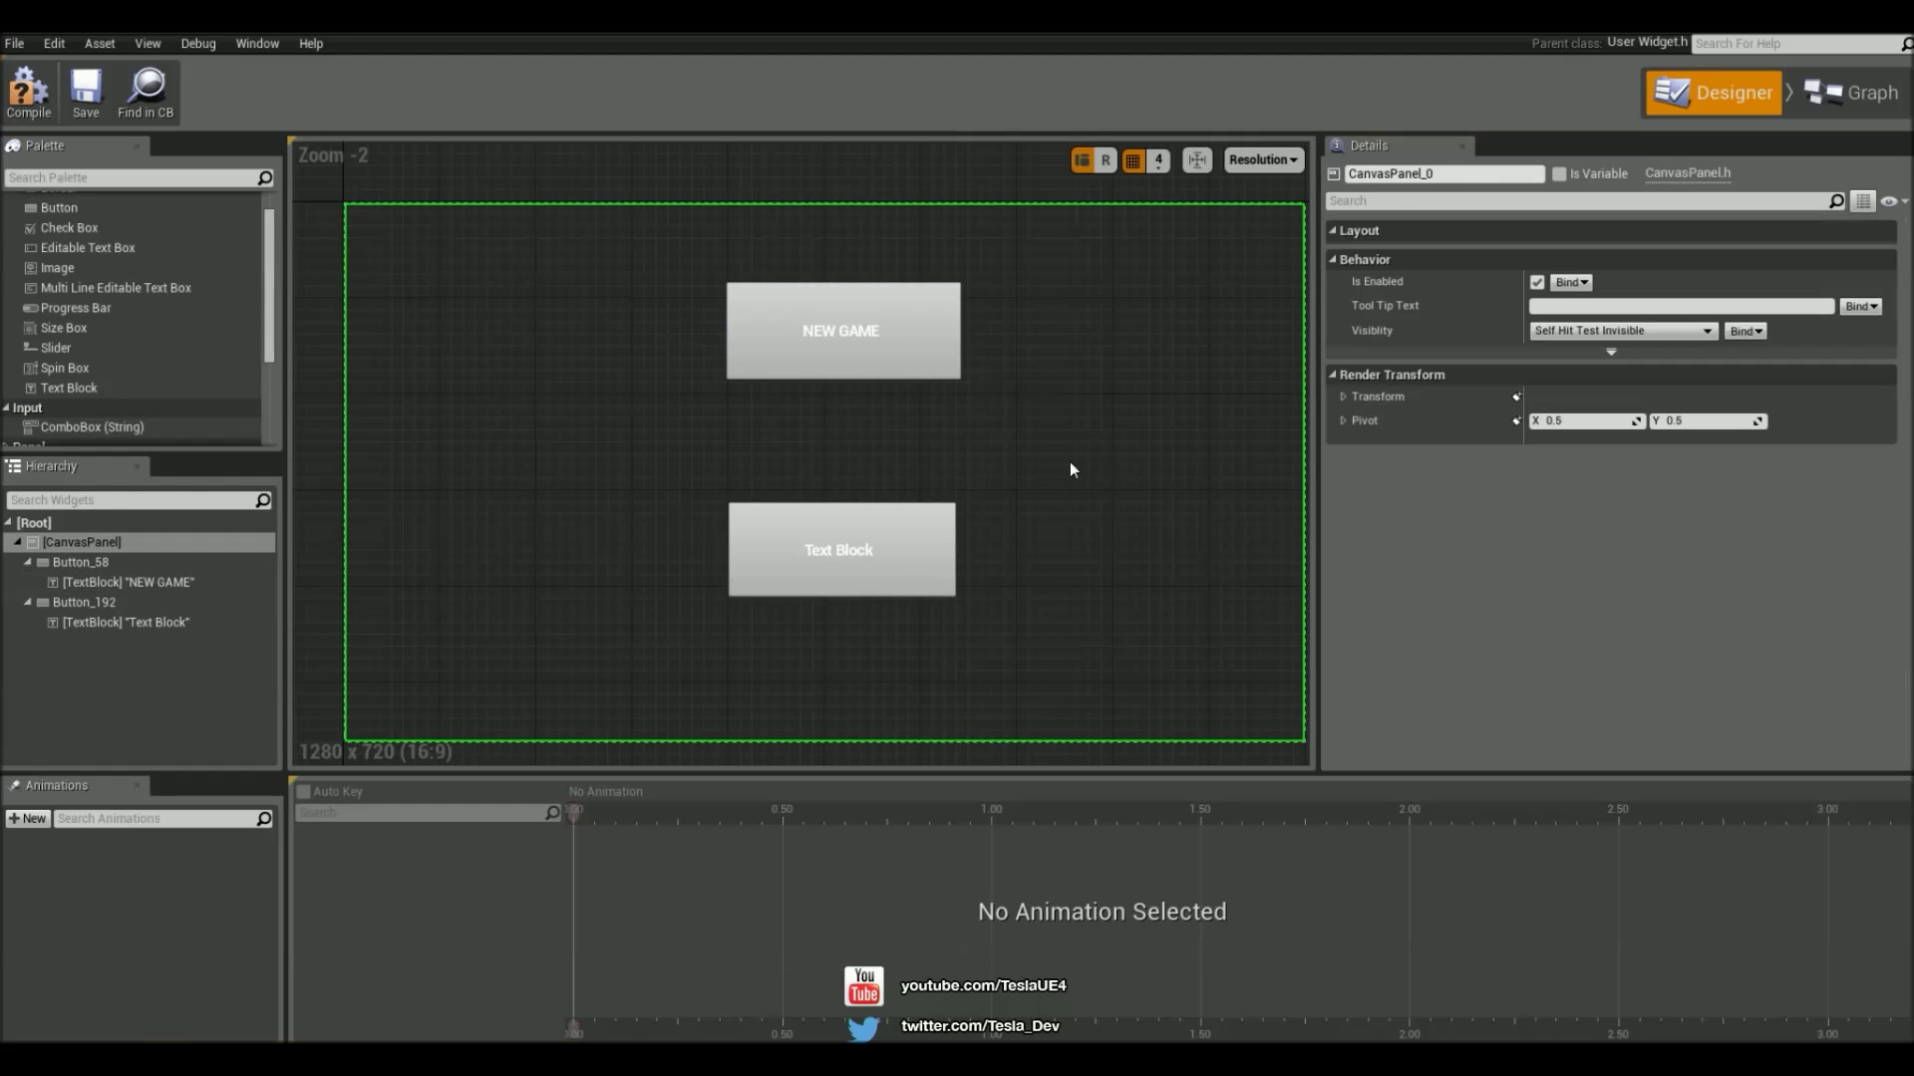
Set the lower button's text to QUIT GAME and shift both buttons slightly lower on the canvas
click(829, 558)
scroll(1602, 650, down, 1)
drag(1655, 631, 1431, 632)
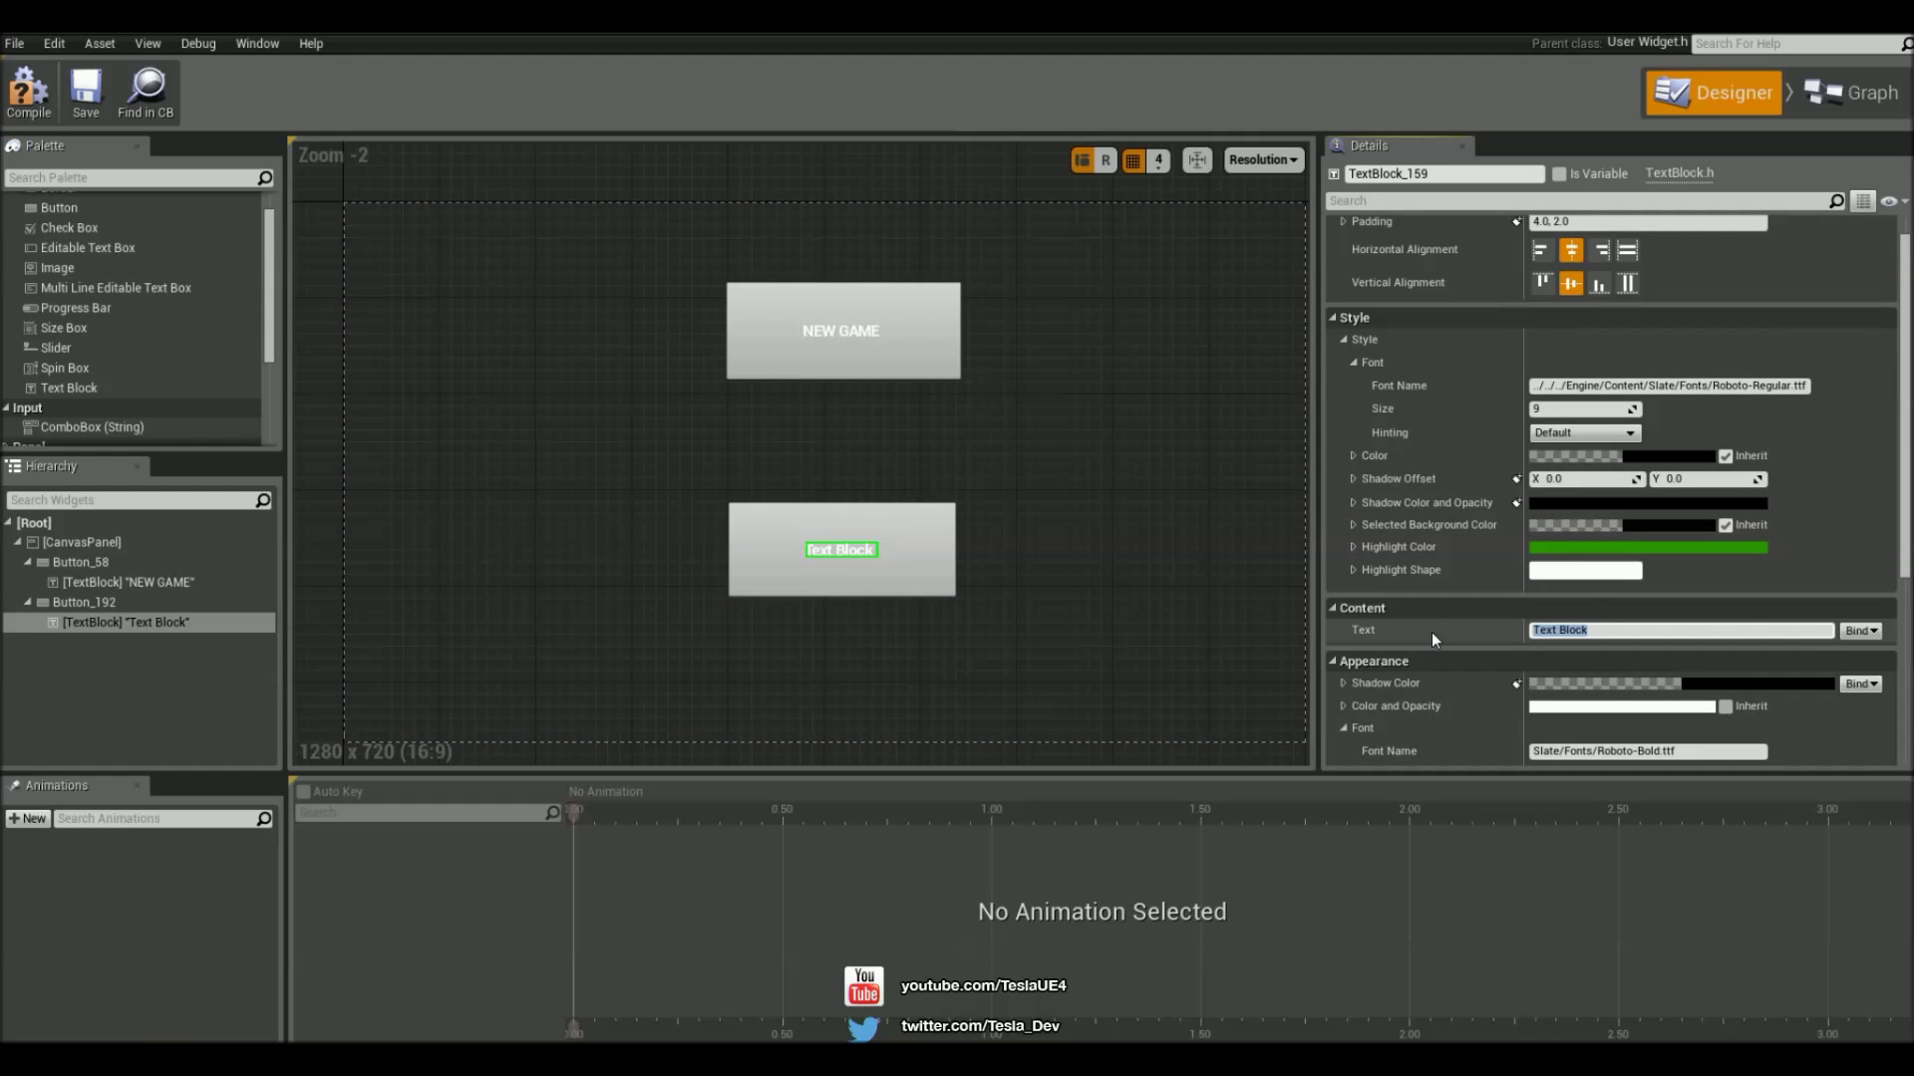
text(QUIT GAME)
click(1090, 540)
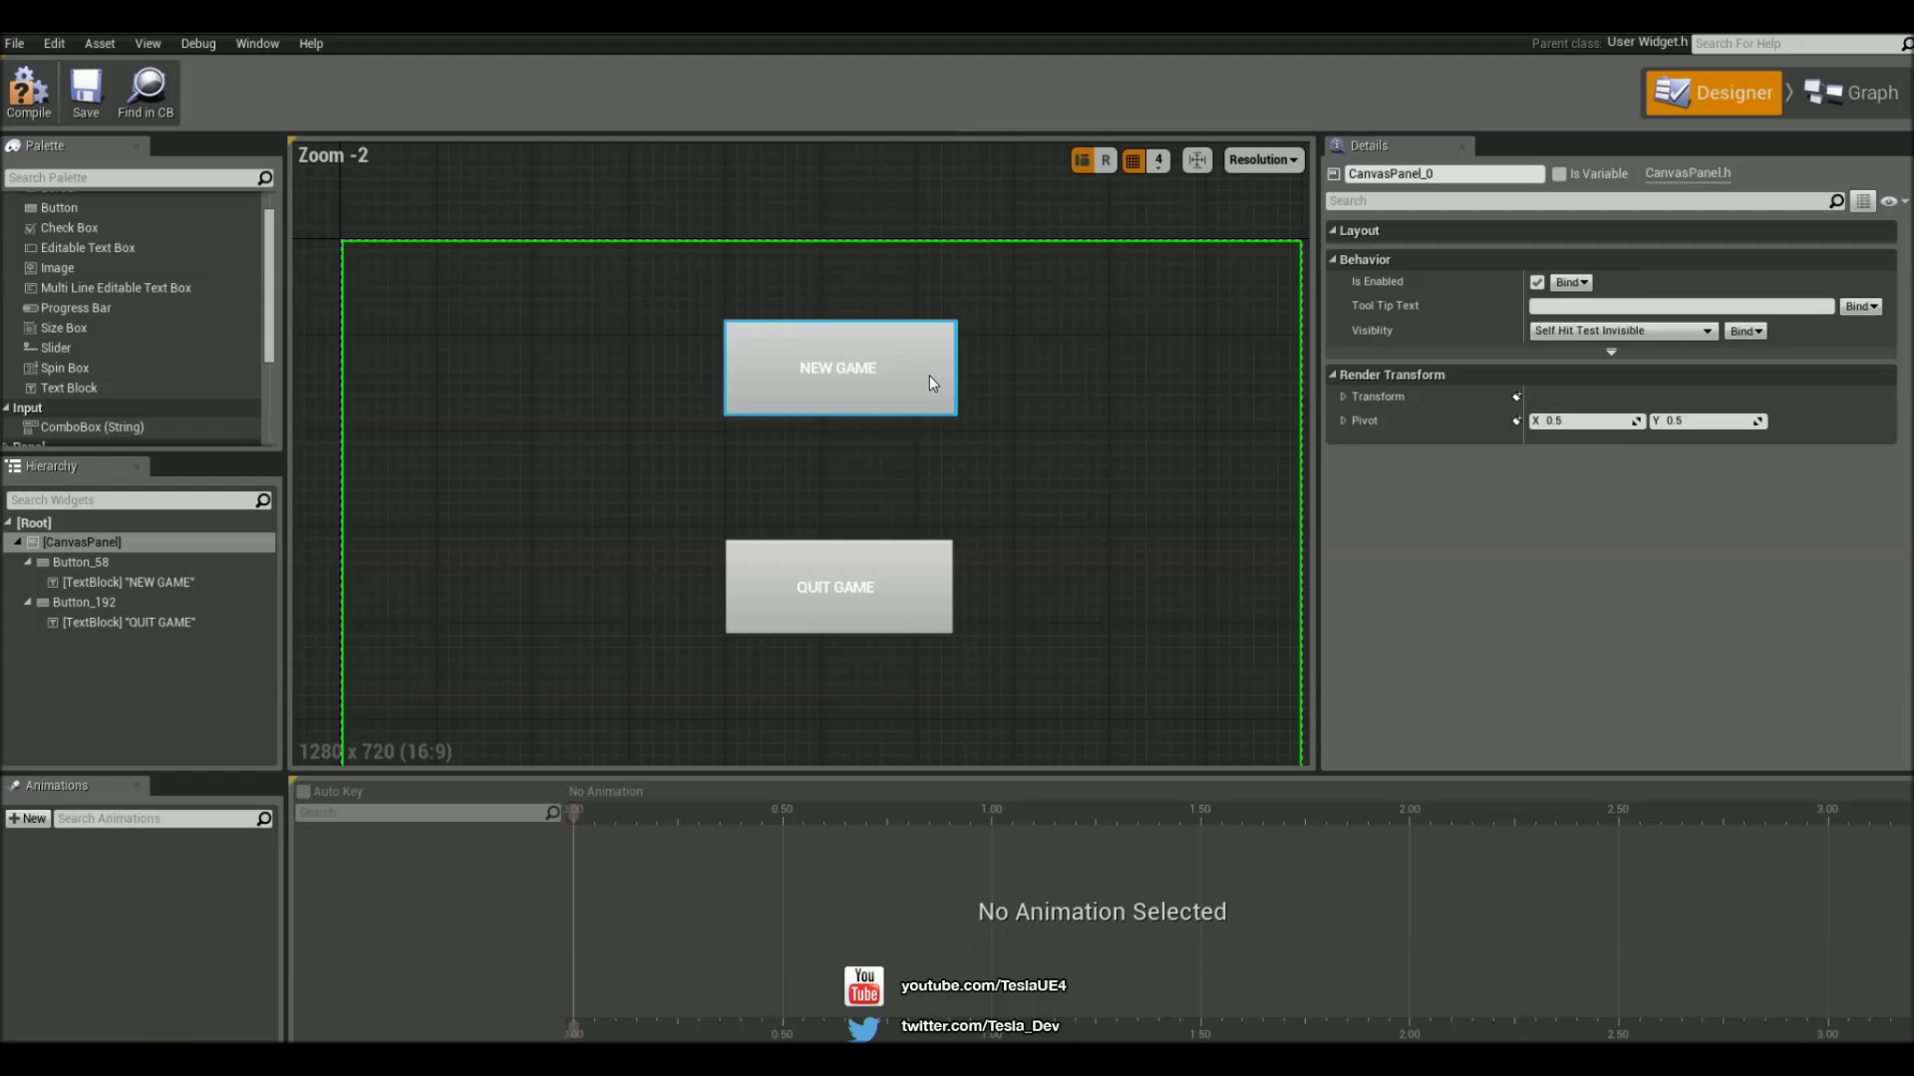
drag(929, 385, 929, 415)
drag(929, 588, 926, 616)
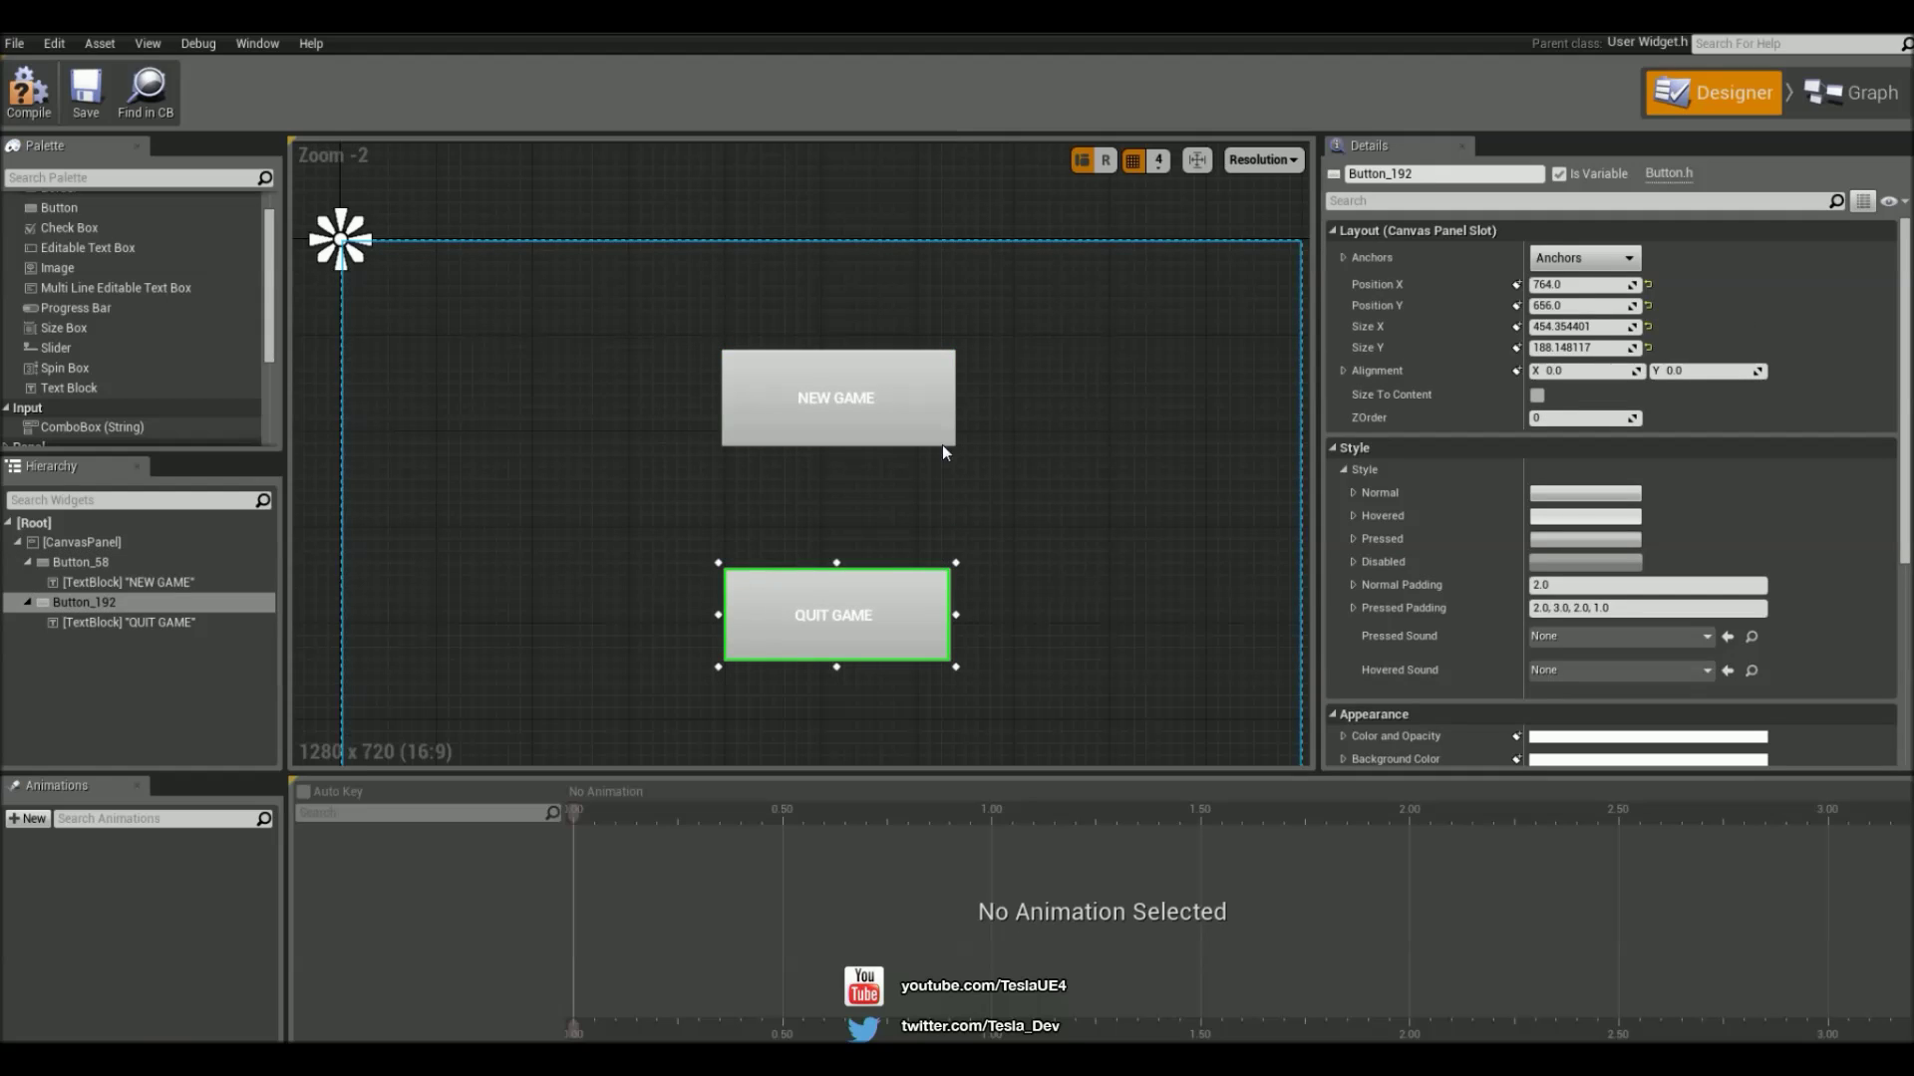
Add an OnClicked event for the NEW GAME button and connect it to an Open Level node
click(925, 402)
scroll(1563, 558, down, 5)
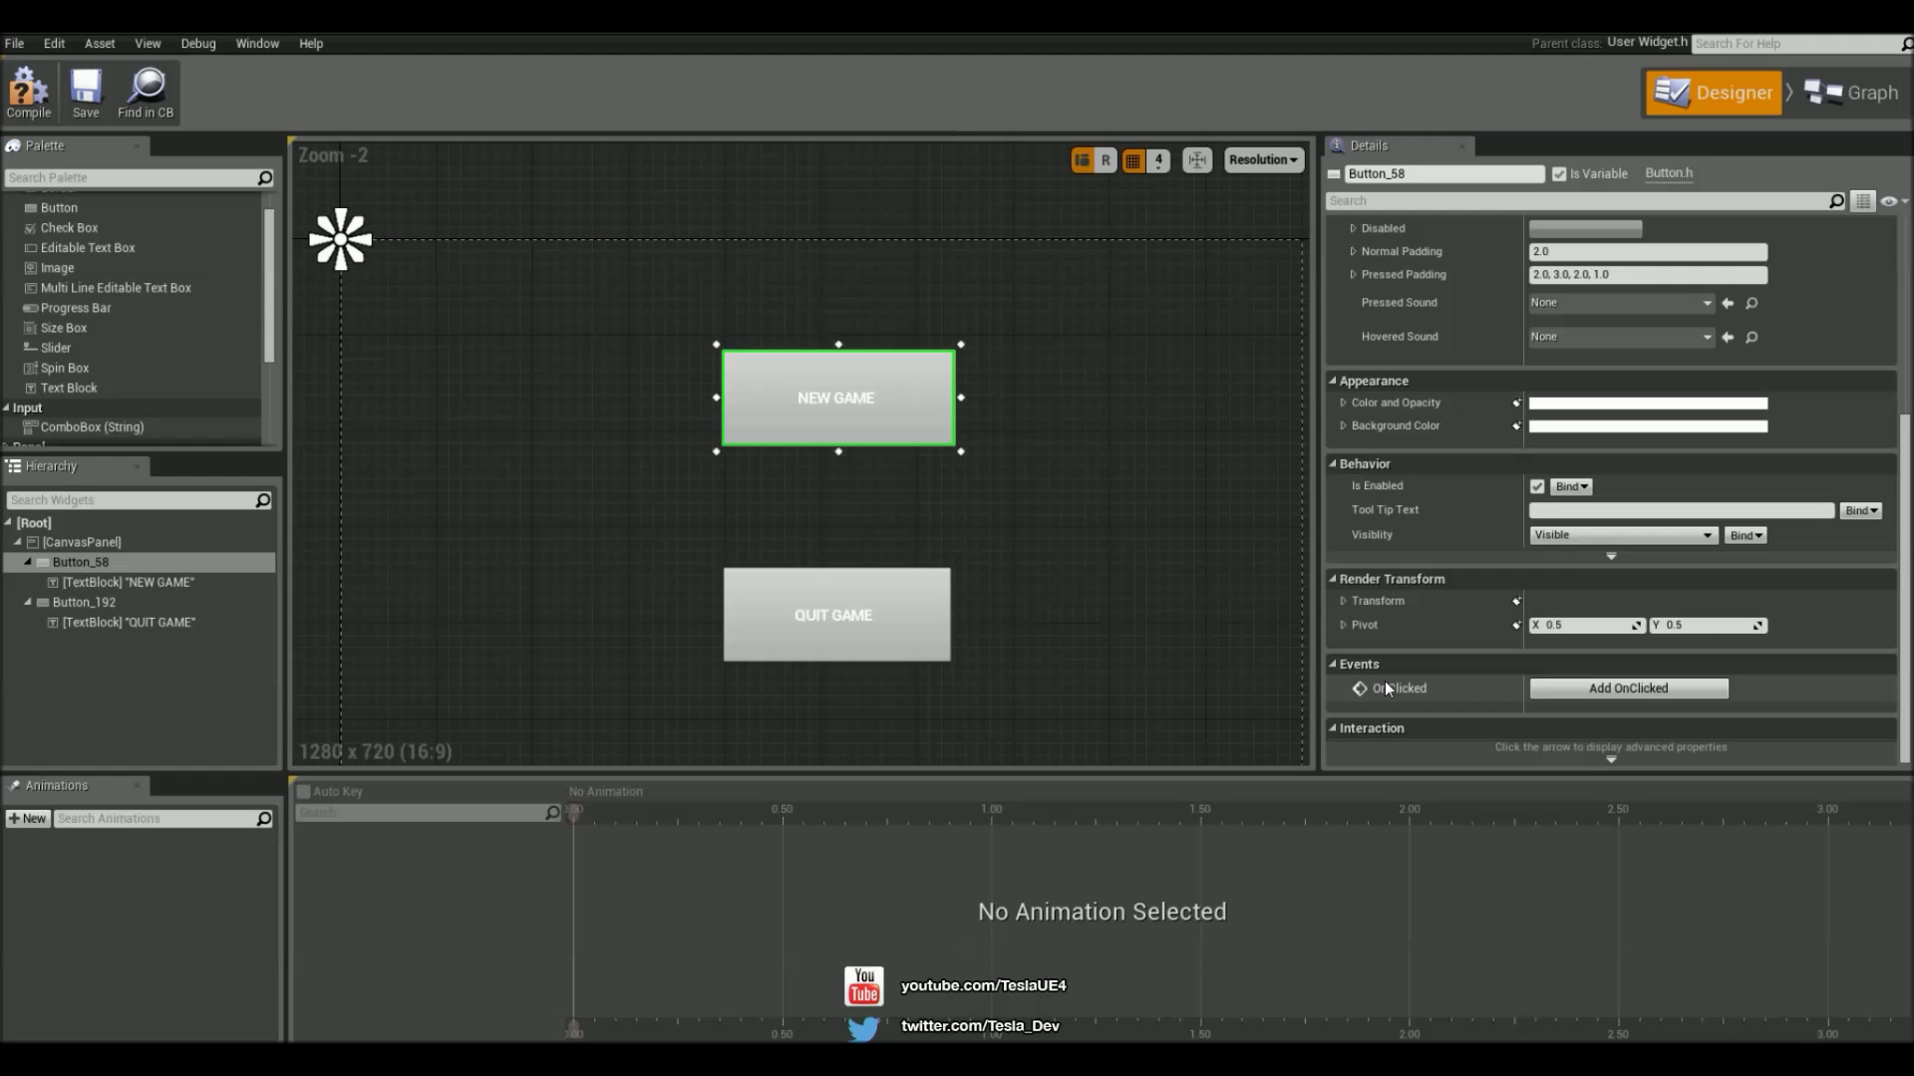
click(1615, 689)
drag(1160, 576, 887, 547)
click(787, 549)
text(open level)
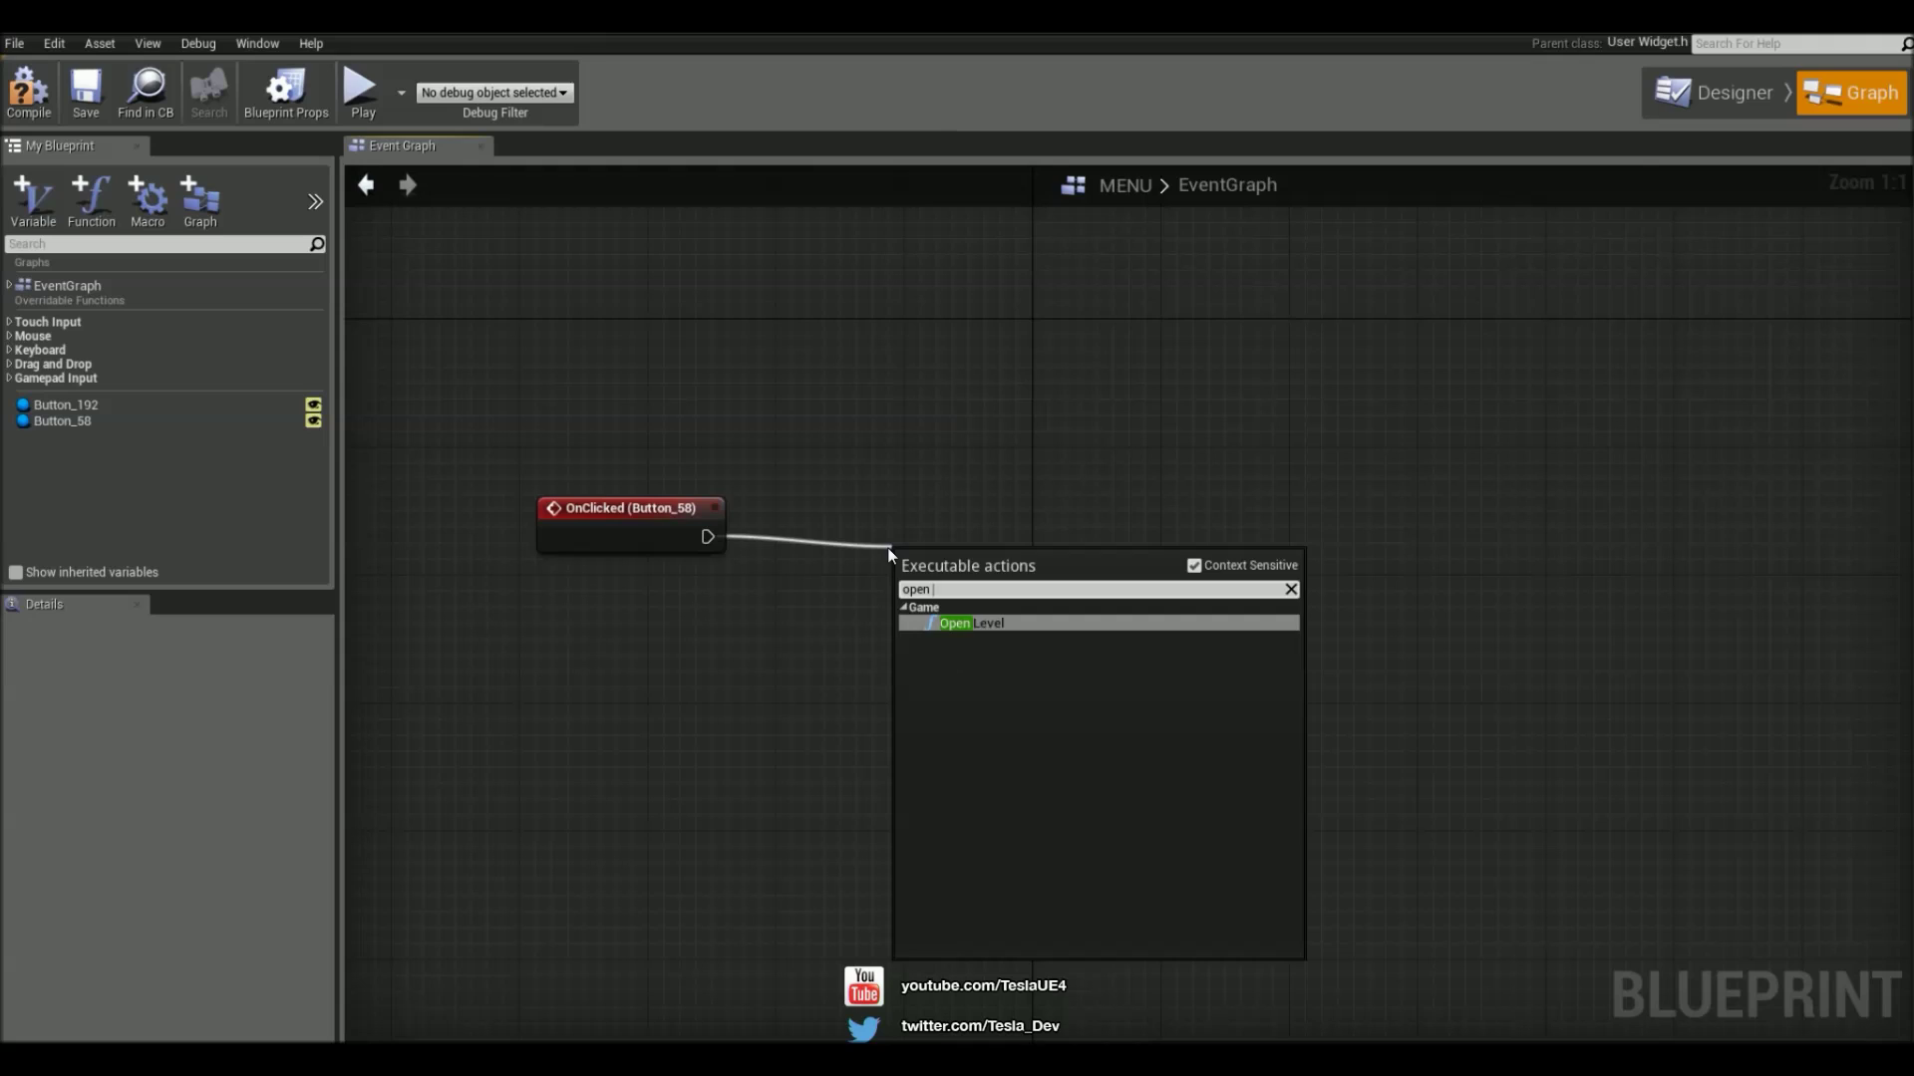
key(Return)
Set the Open Level node's level name to Example_map
click(1006, 613)
text(Ela)
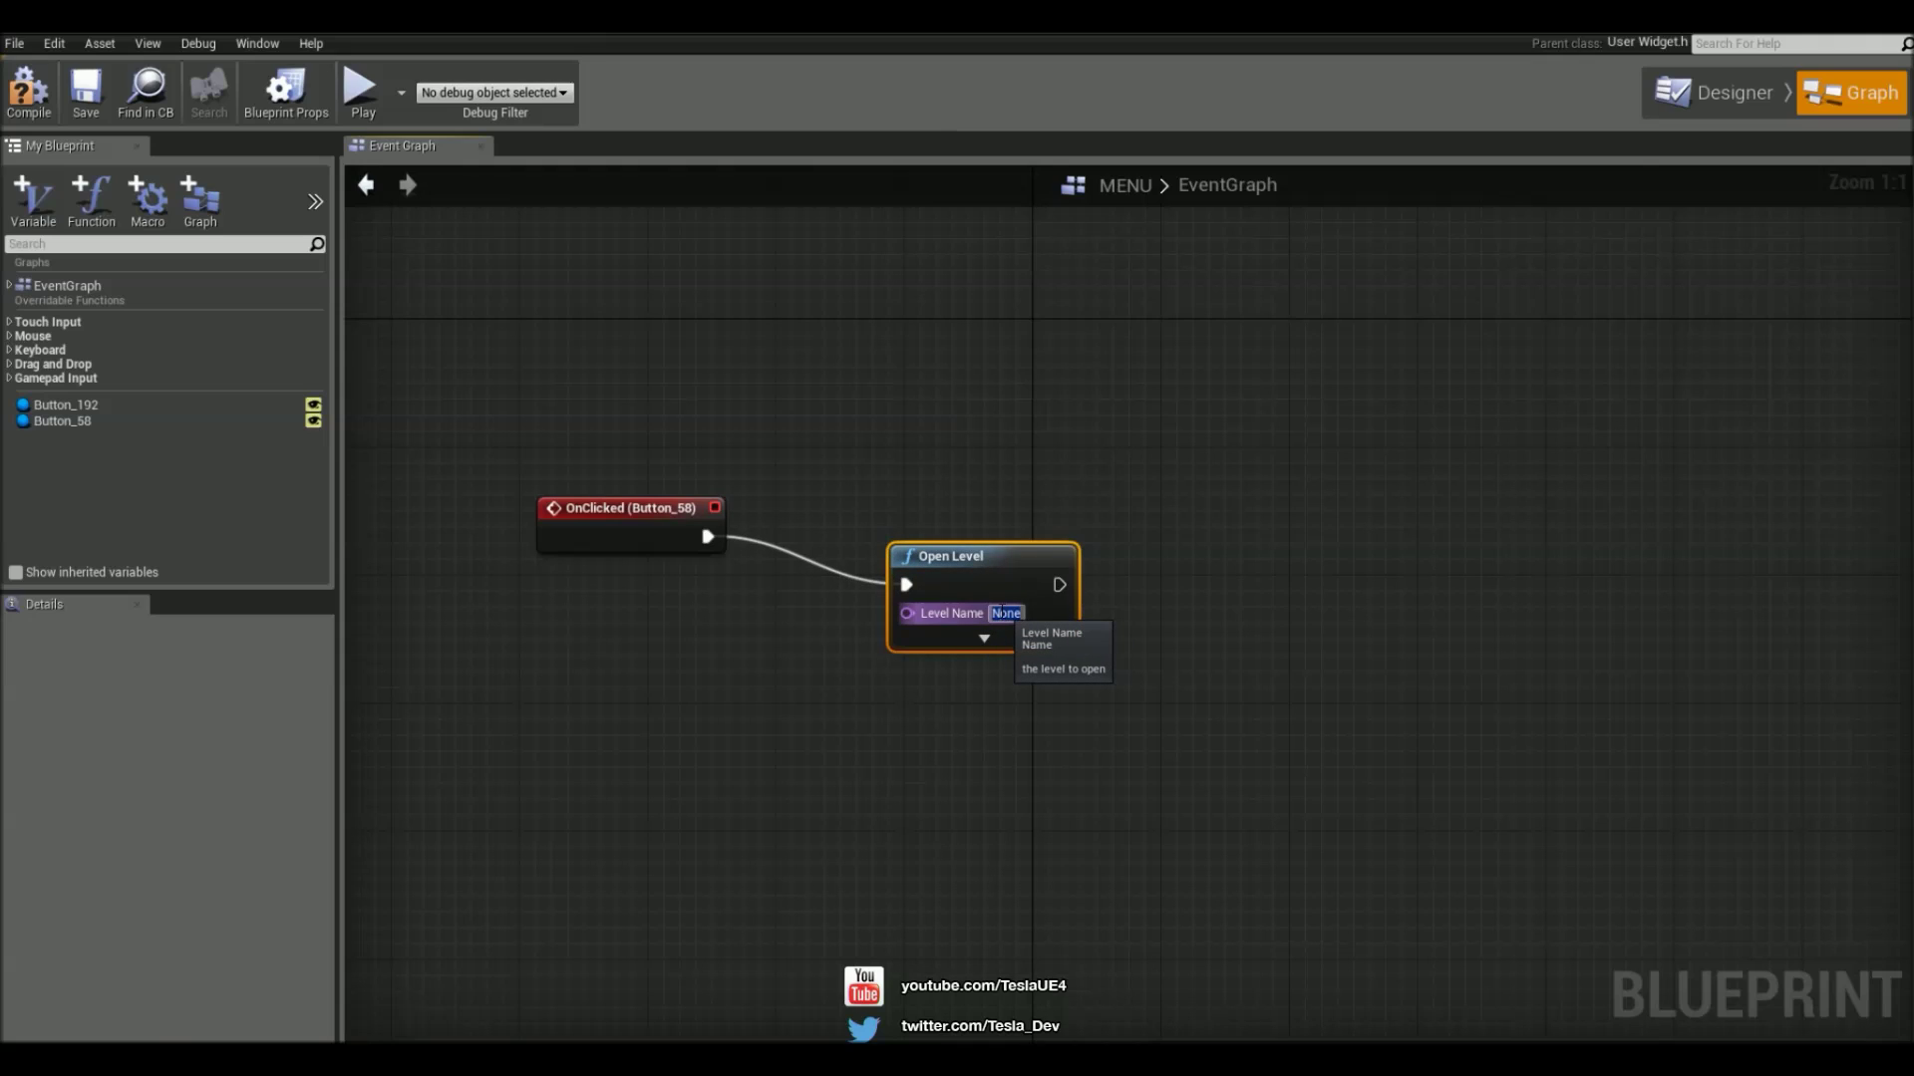
text(mple_MAP)
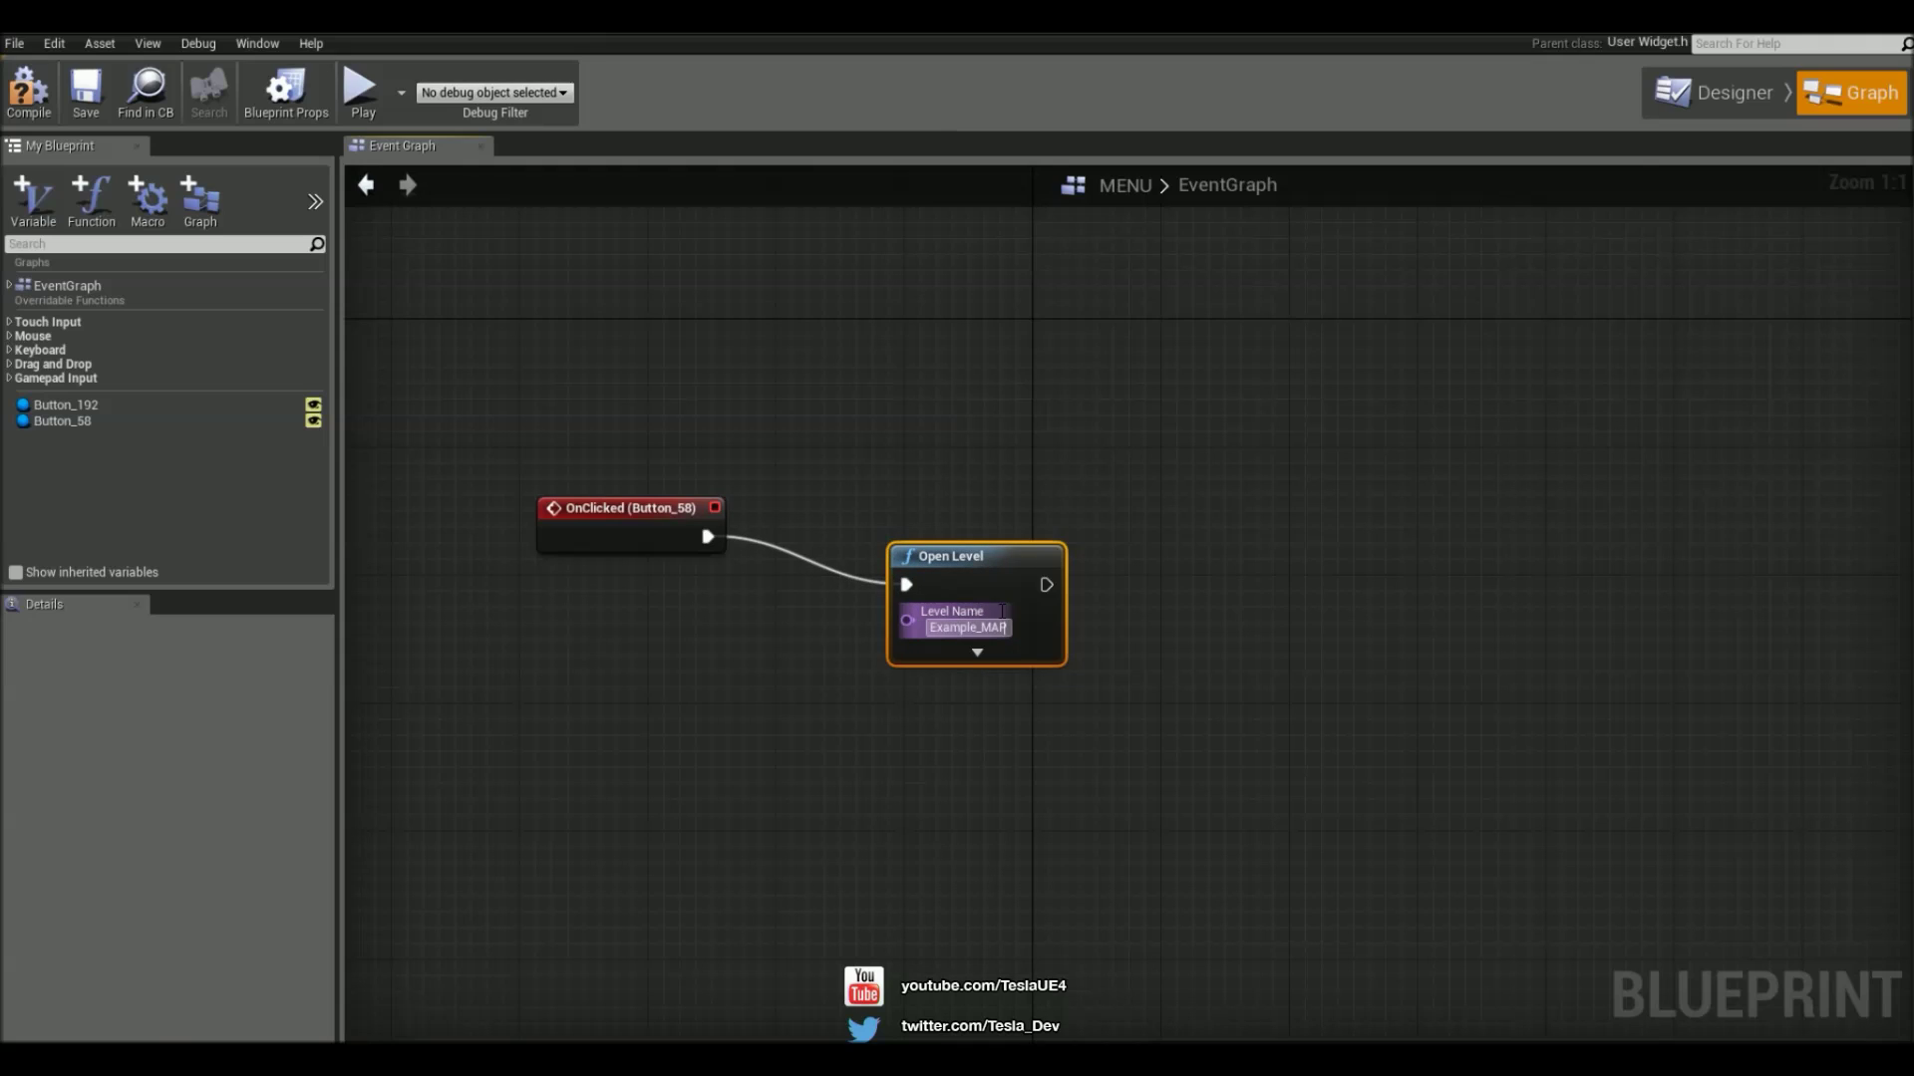
key(BackSpace)
key(BackSpace)
key(BackSpace)
text(map)
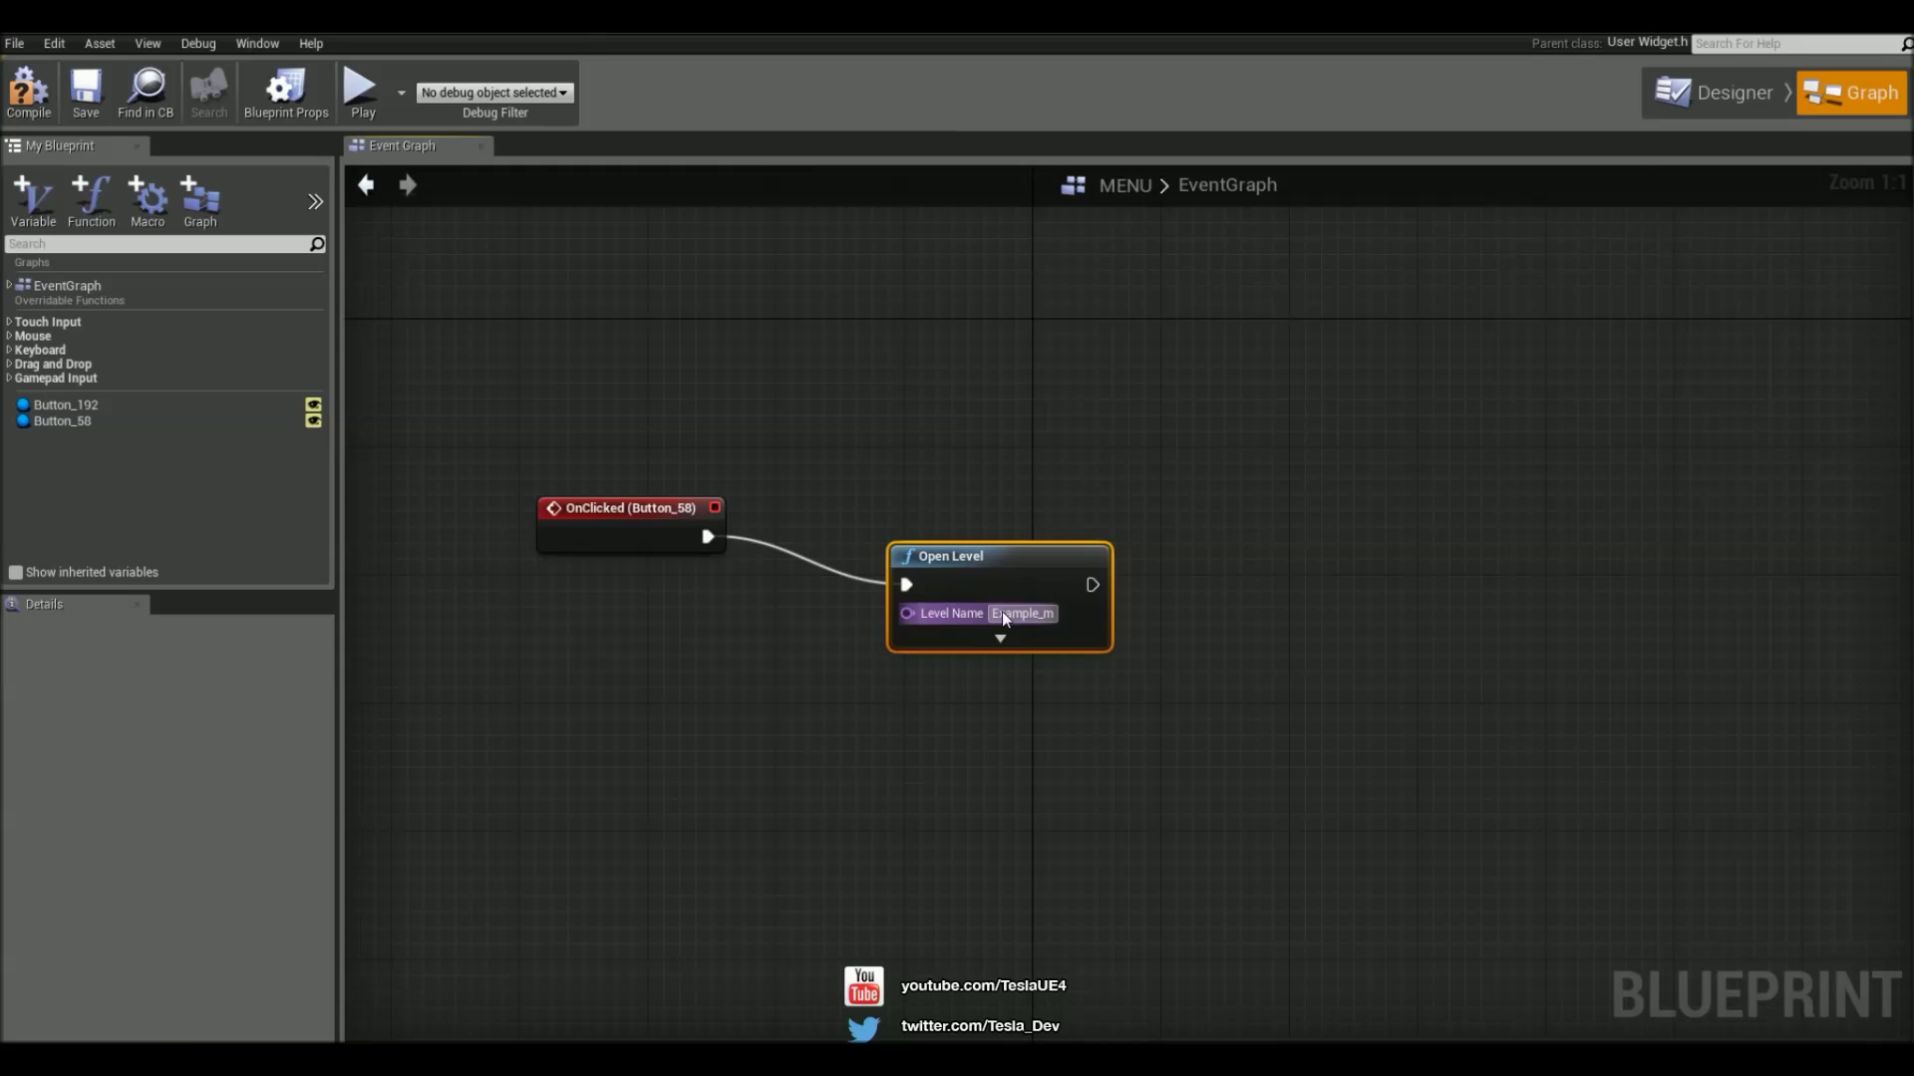
click(1043, 467)
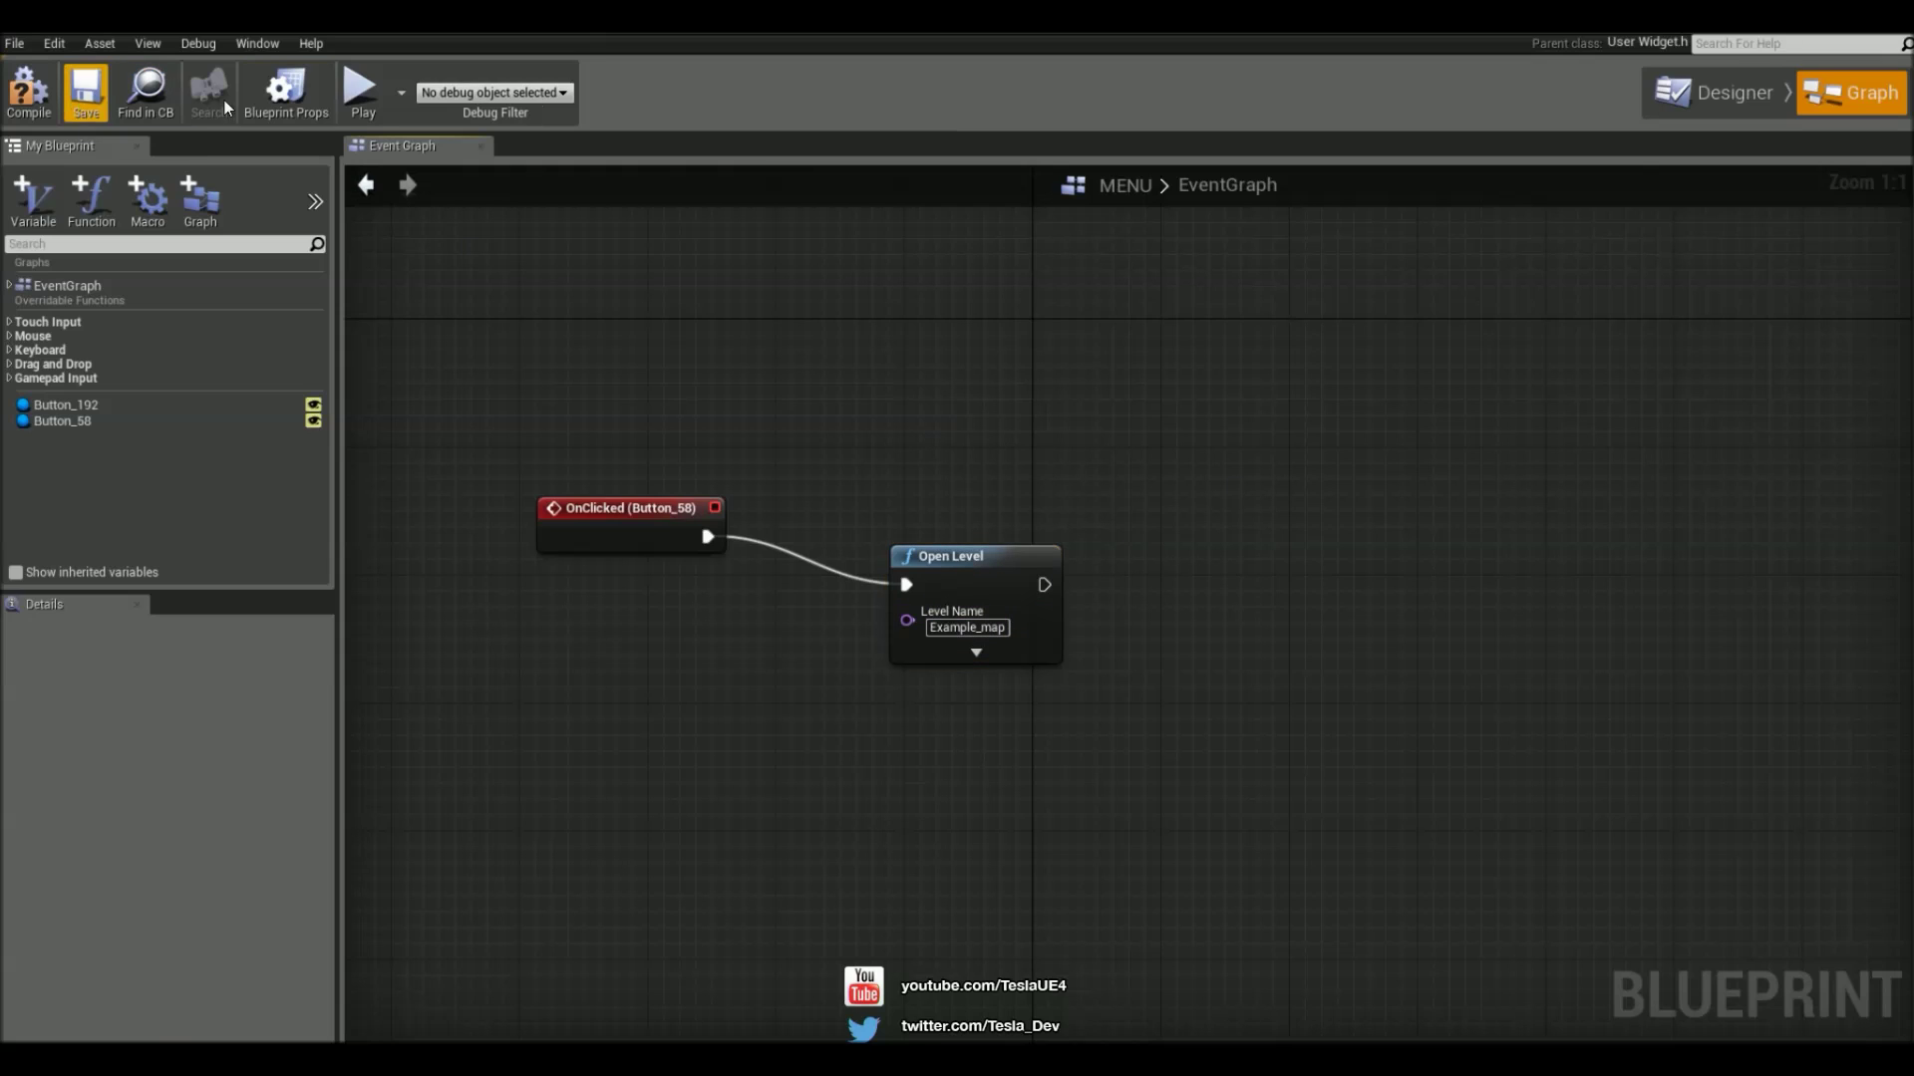
Add an OnClicked event for the QUIT GAME button and connect it to a Quit Game node
click(1715, 91)
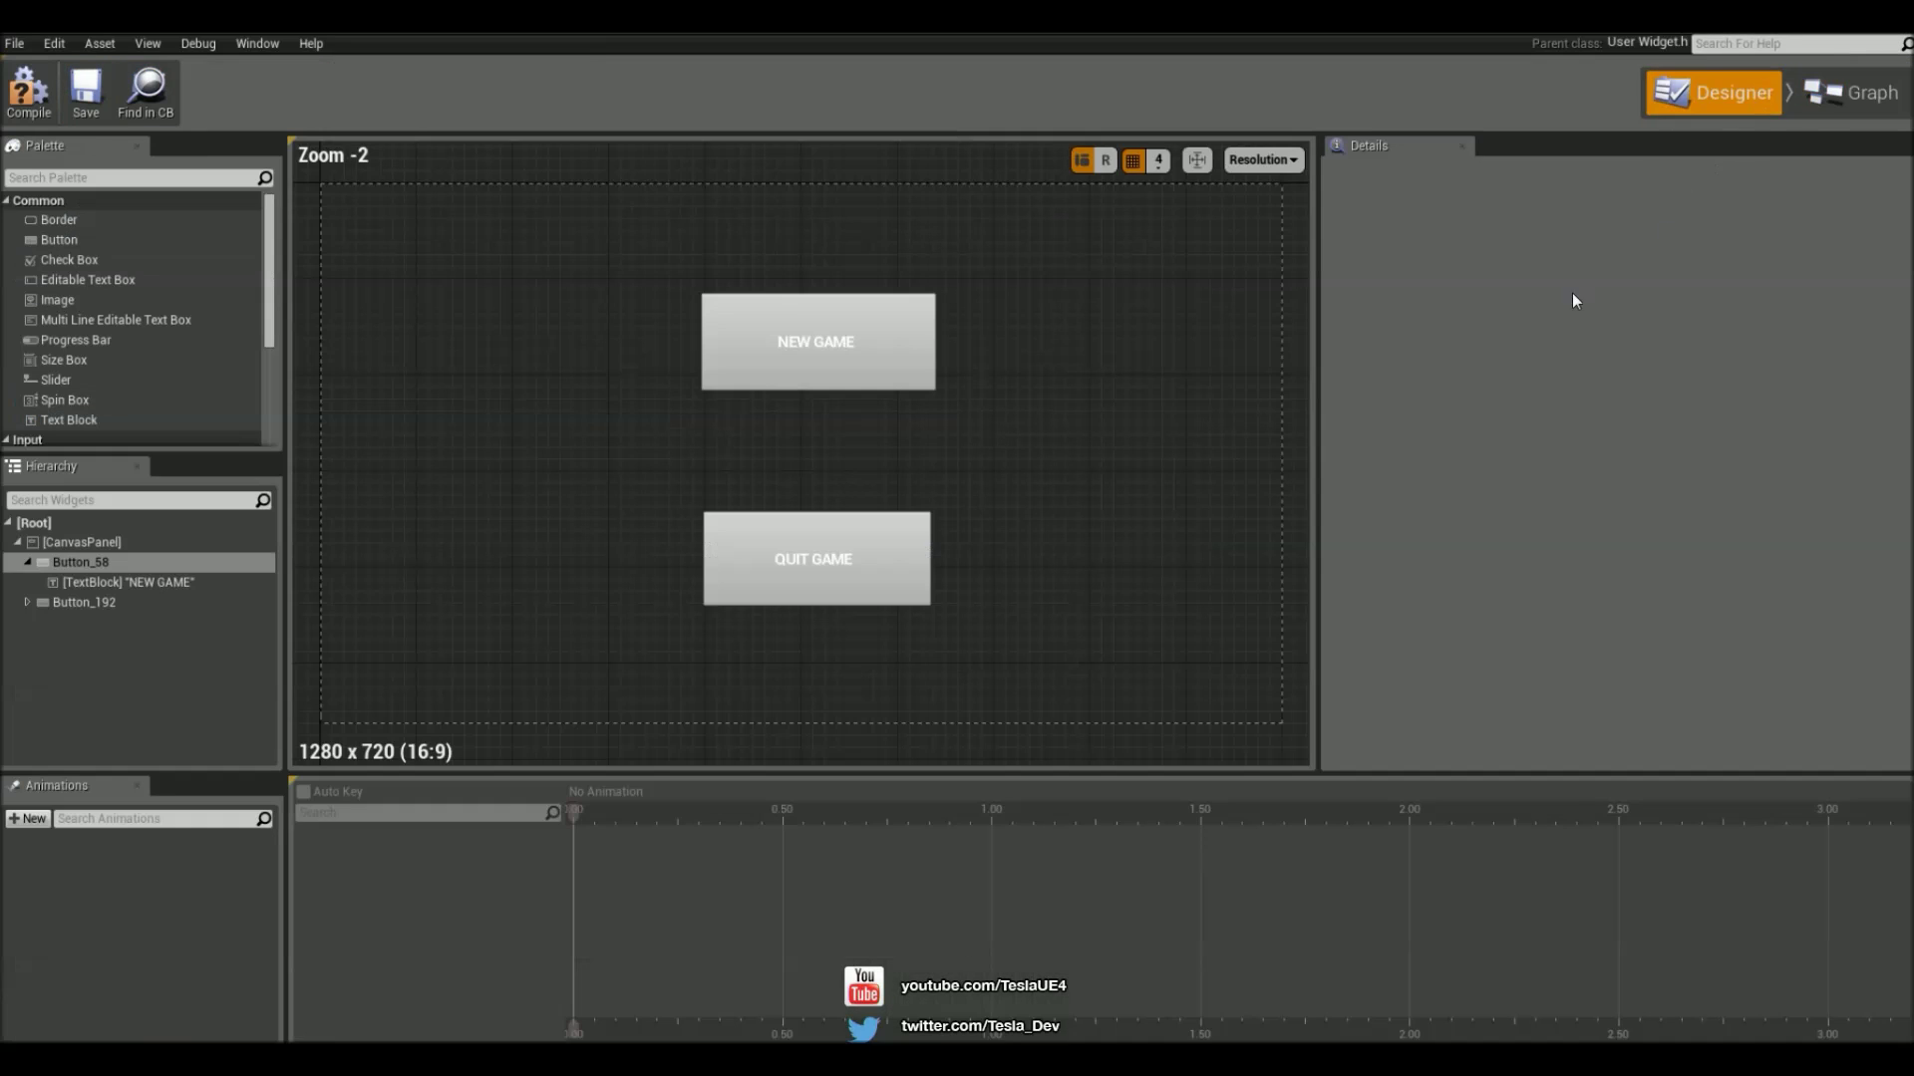
click(912, 548)
scroll(1643, 658, down, 3)
click(1621, 686)
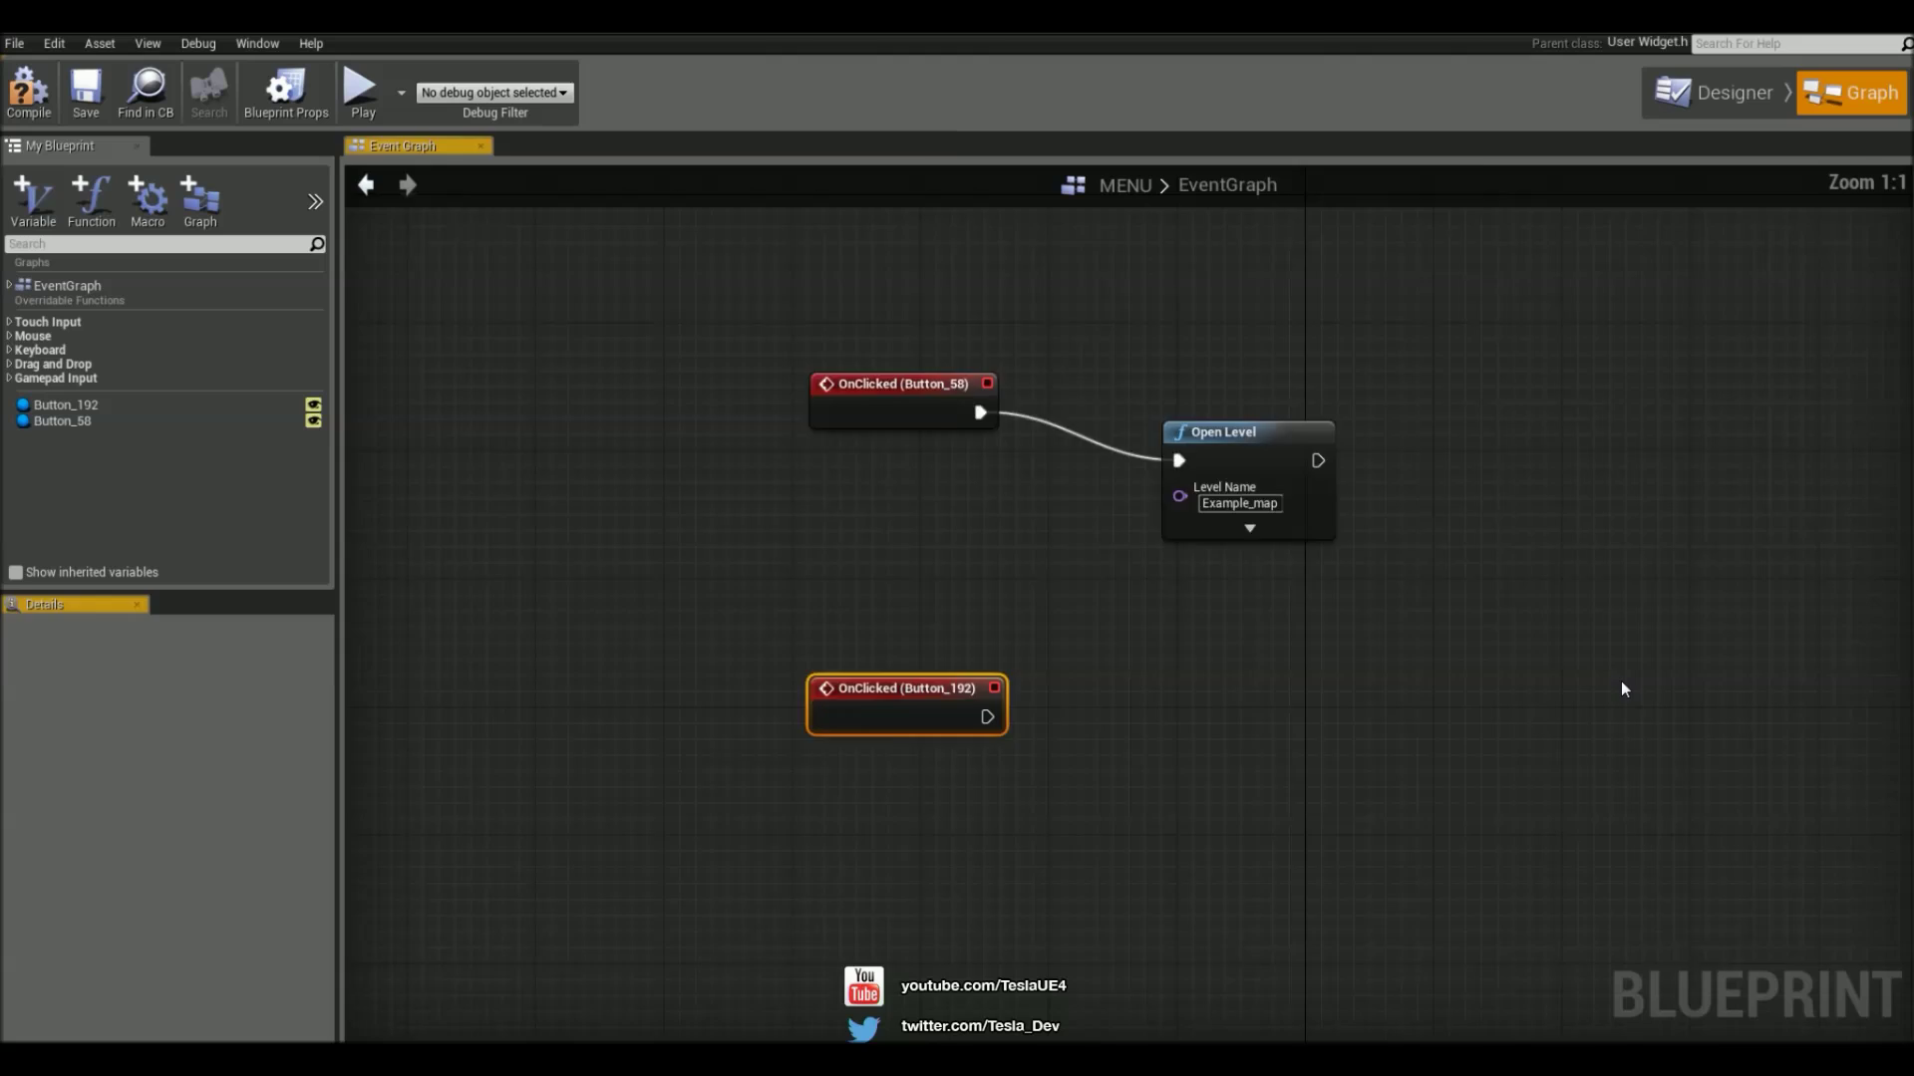
drag(1122, 611, 1194, 726)
text(quit ga)
key(Return)
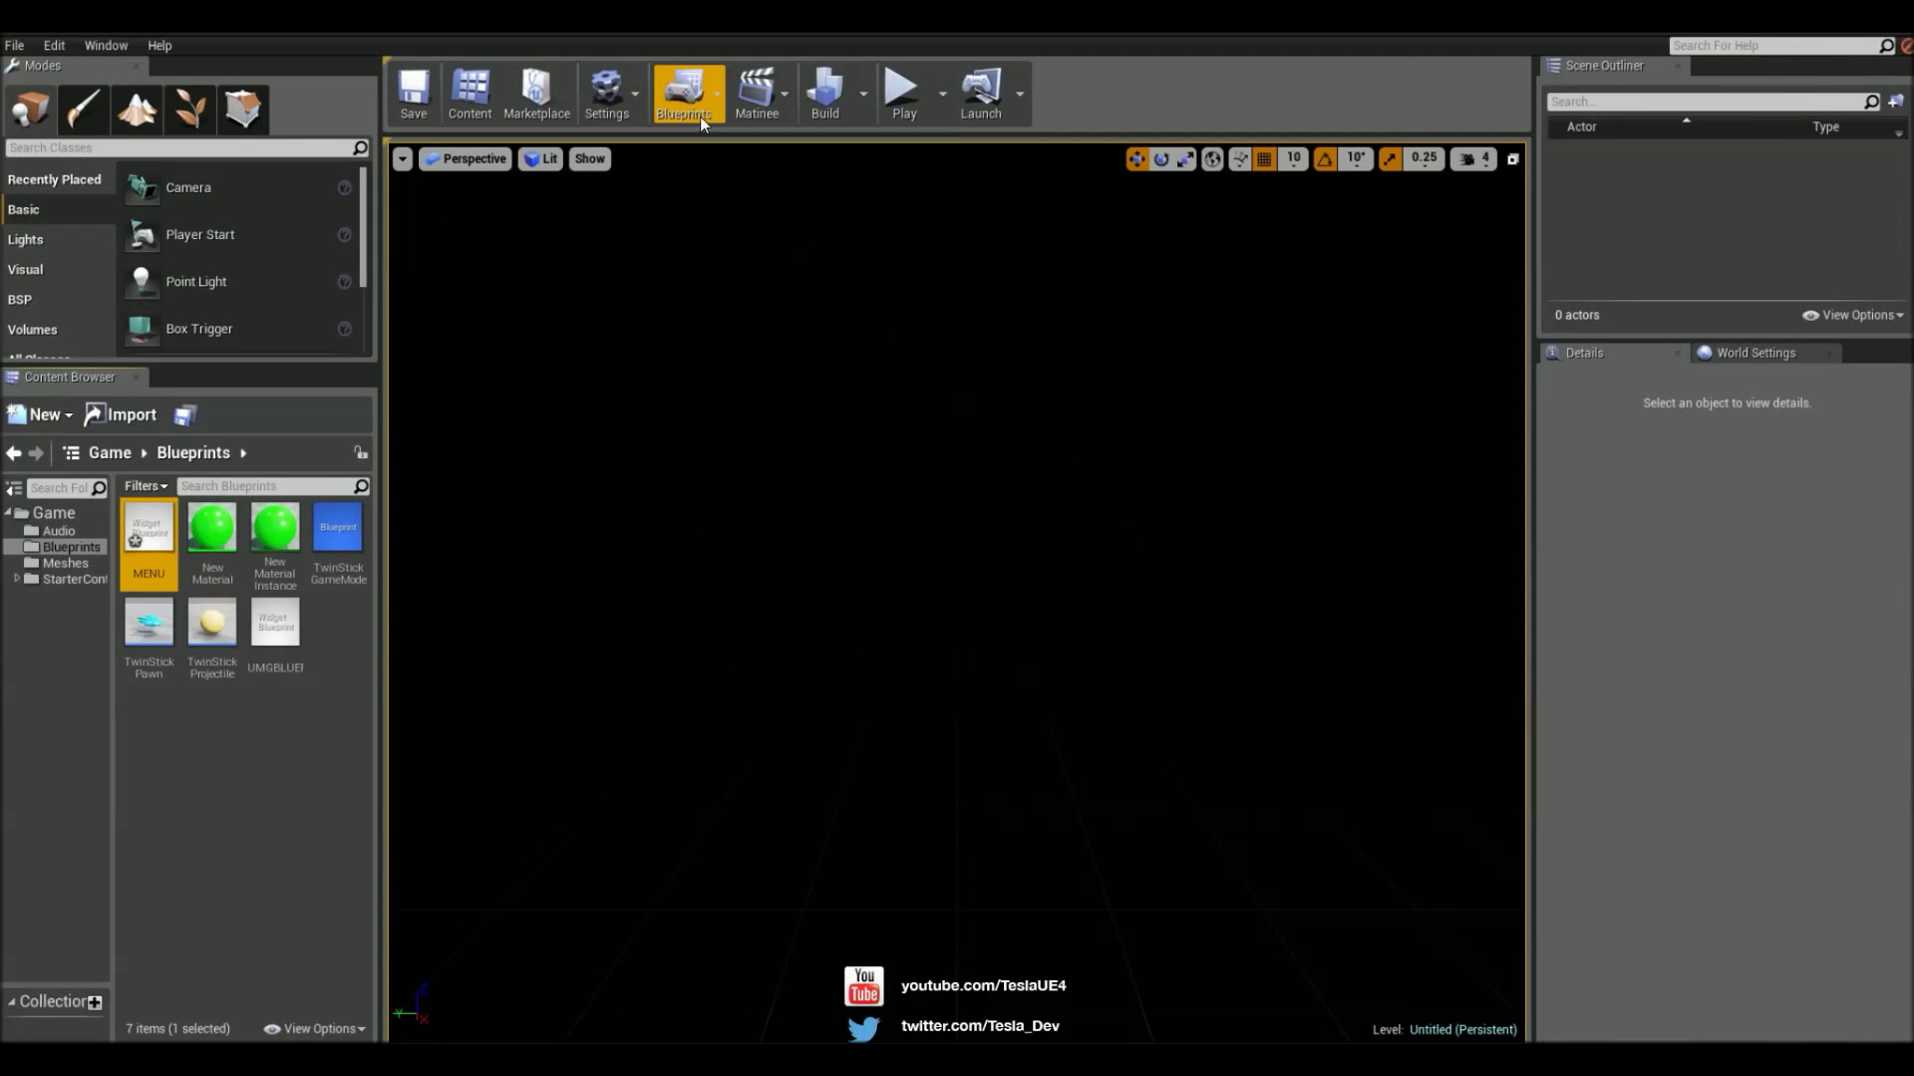
Open the empty level's Level Blueprint and add an Event Begin Play node
click(700, 116)
click(721, 146)
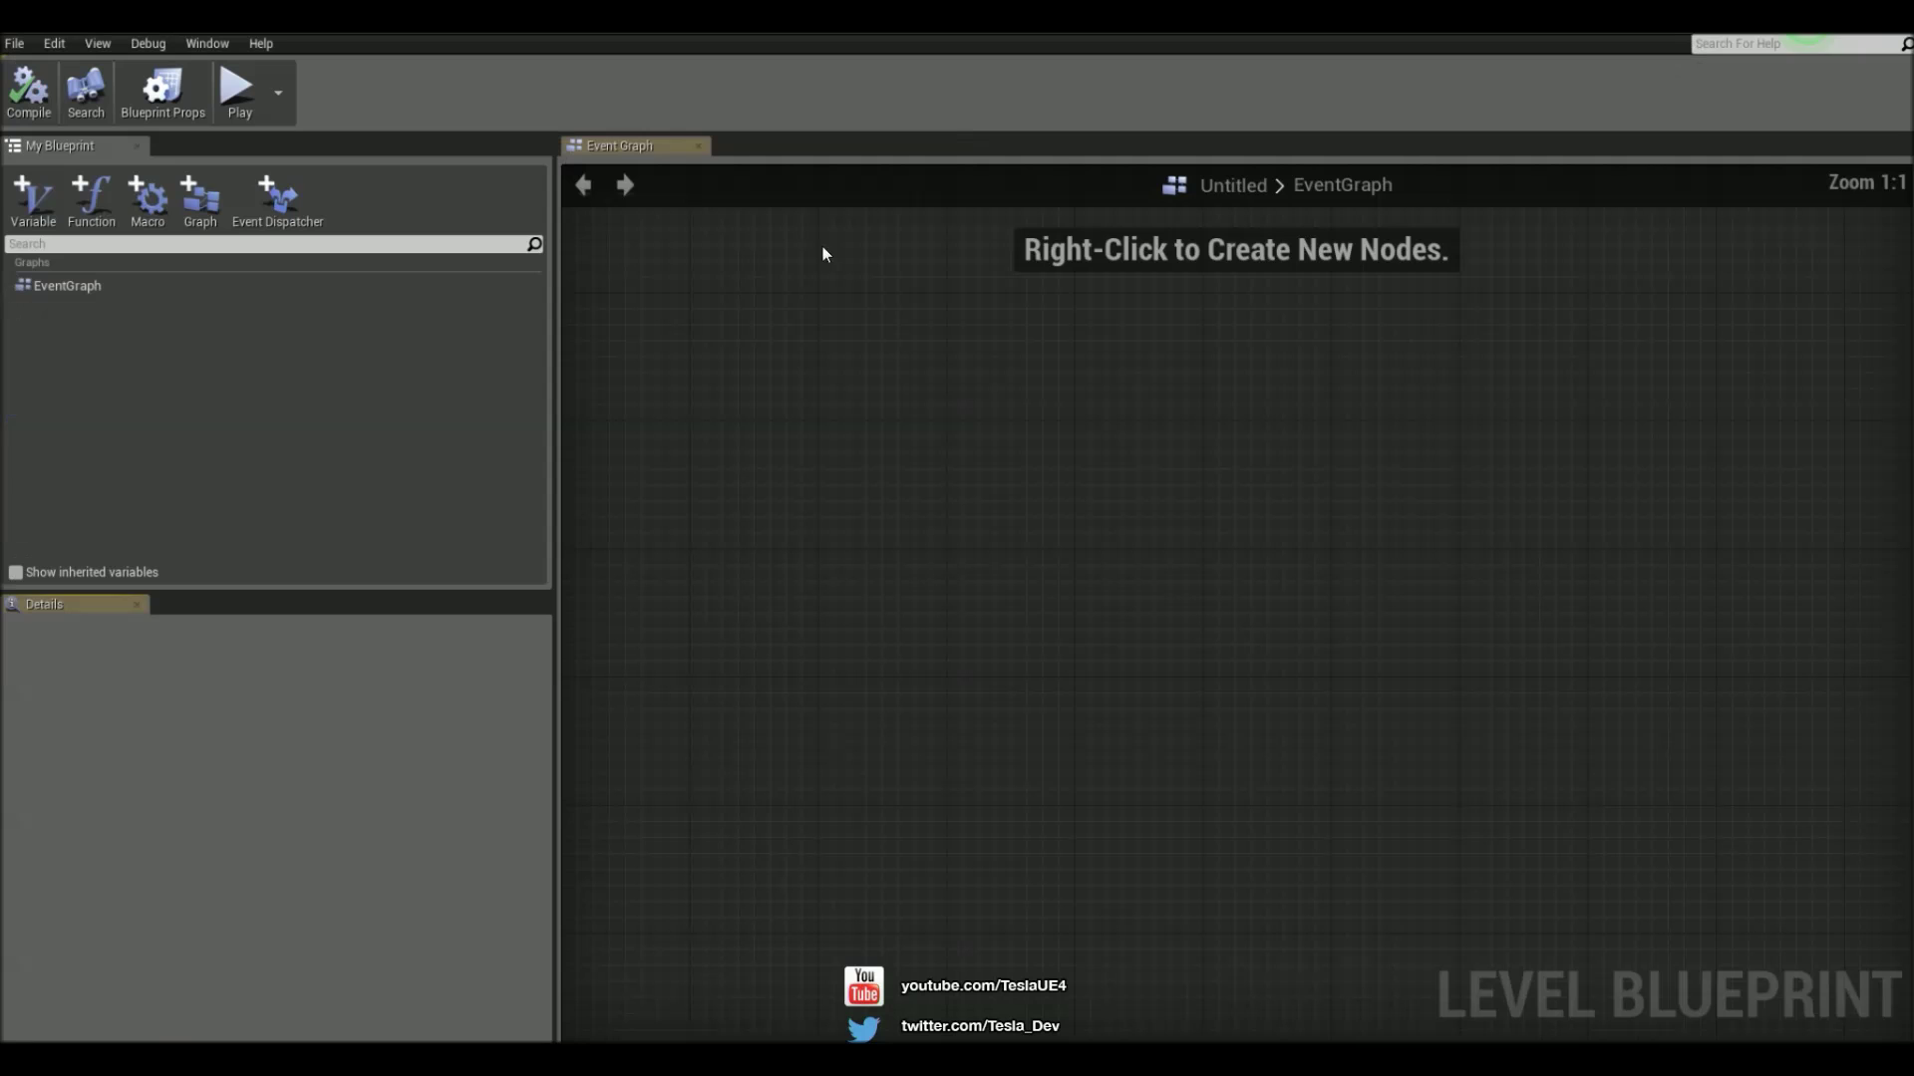
right_click(905, 476)
text(begin play)
key(Return)
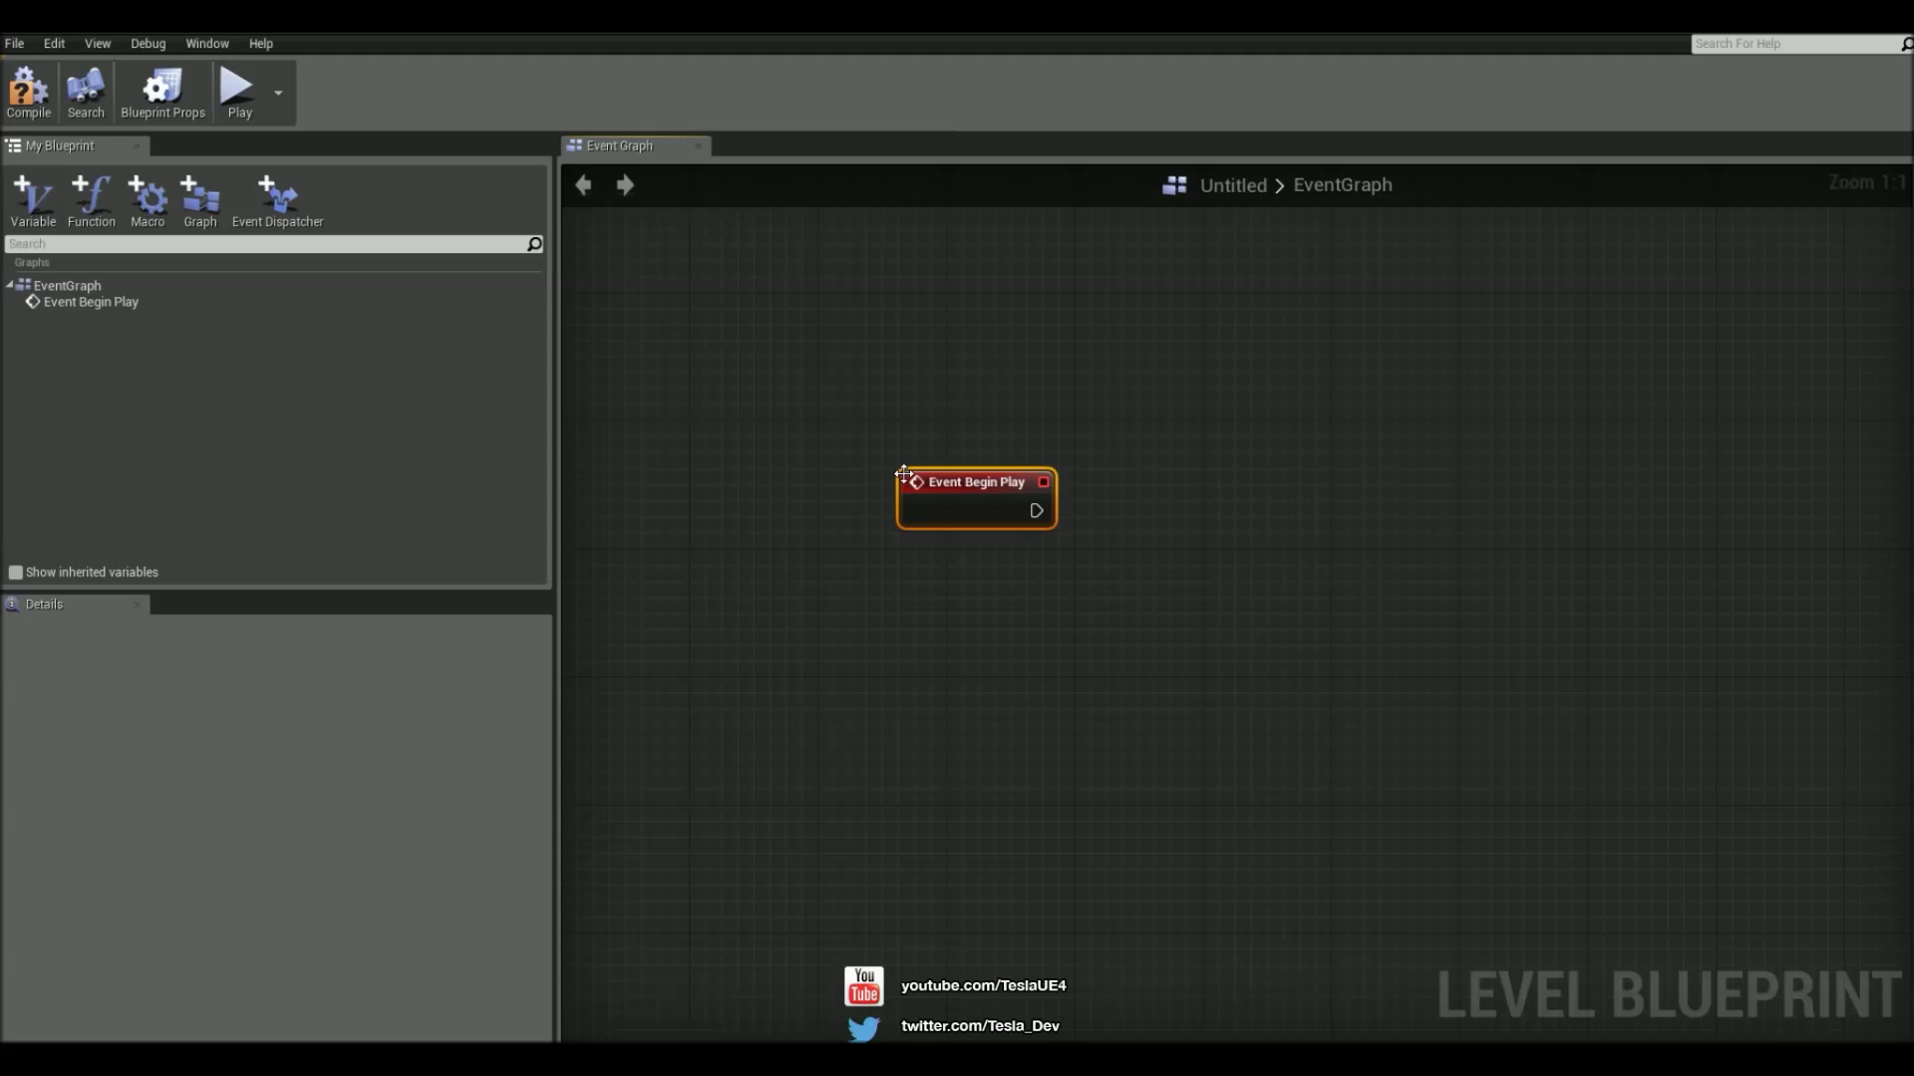
Add a Create Widget node, run it from Event Begin Play, and set its class to MENU_C
right_click(1328, 544)
text(create)
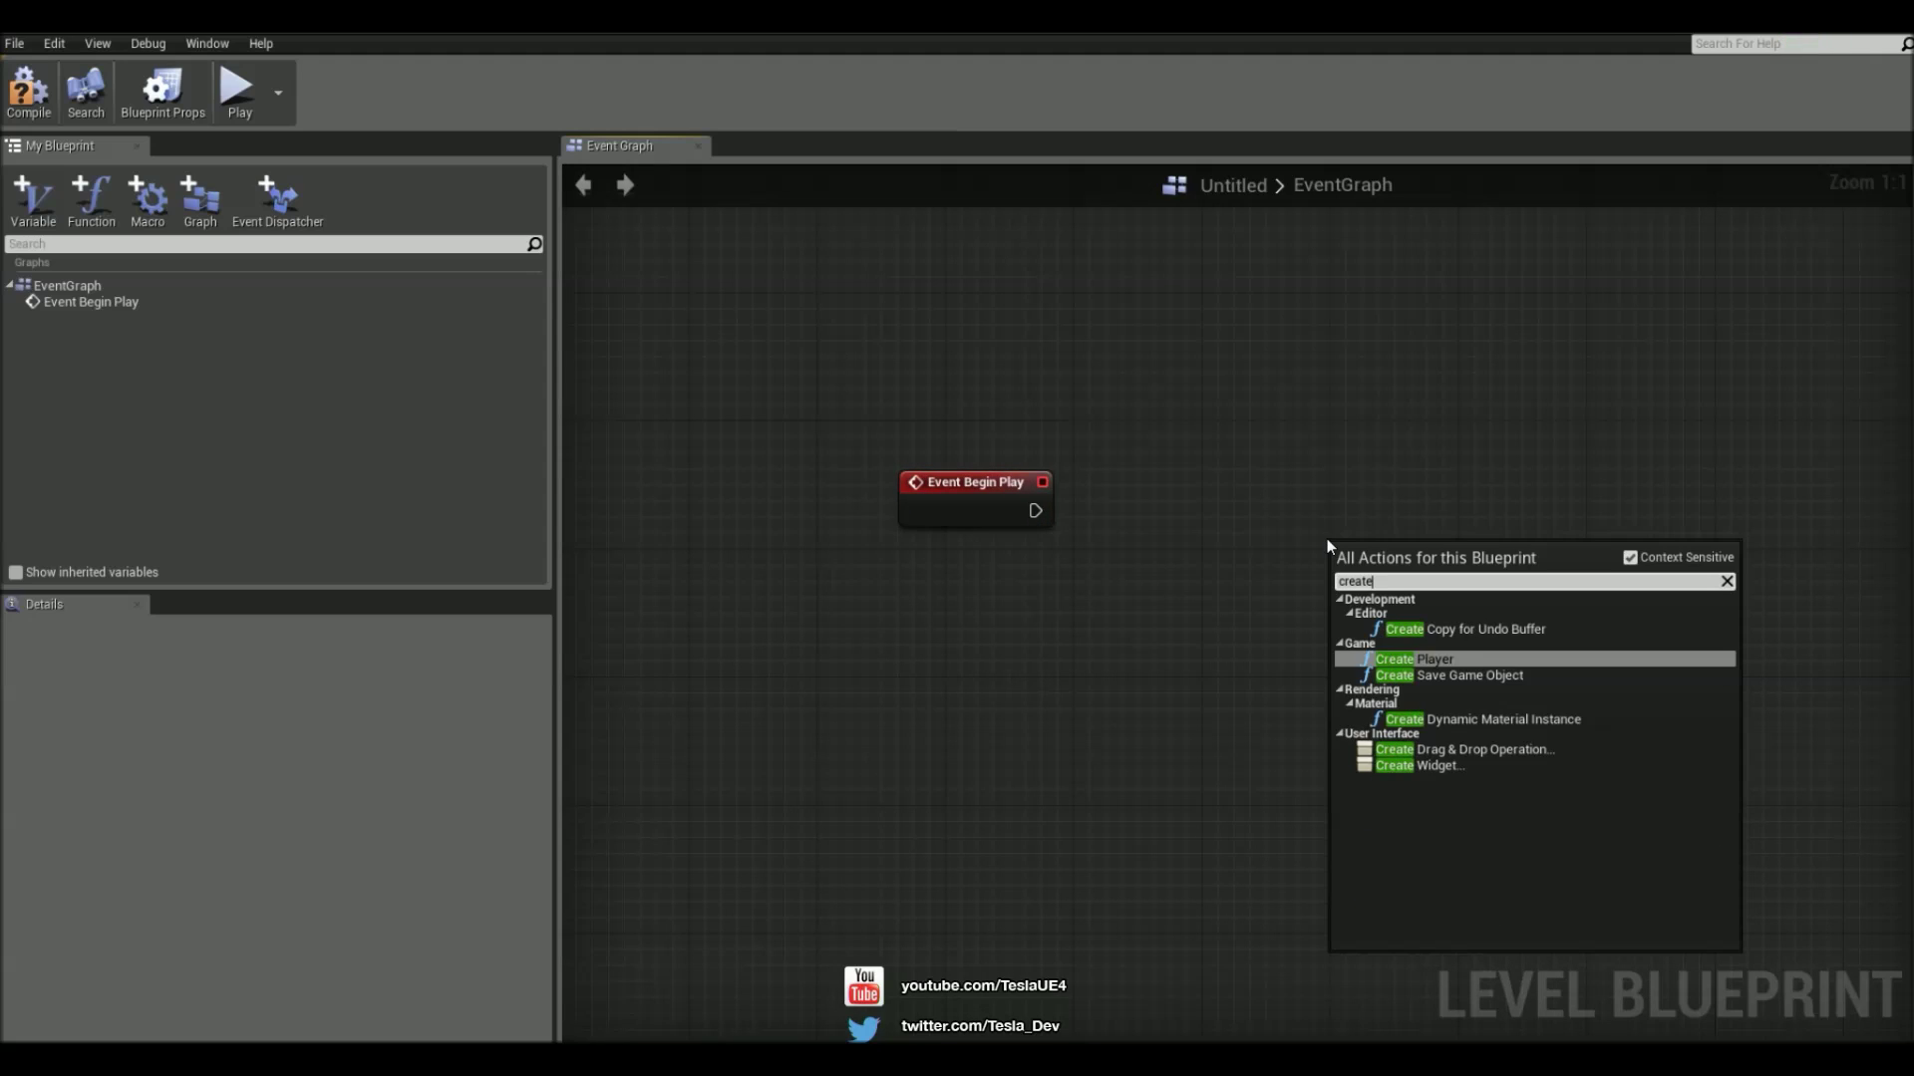
text( widget)
key(Return)
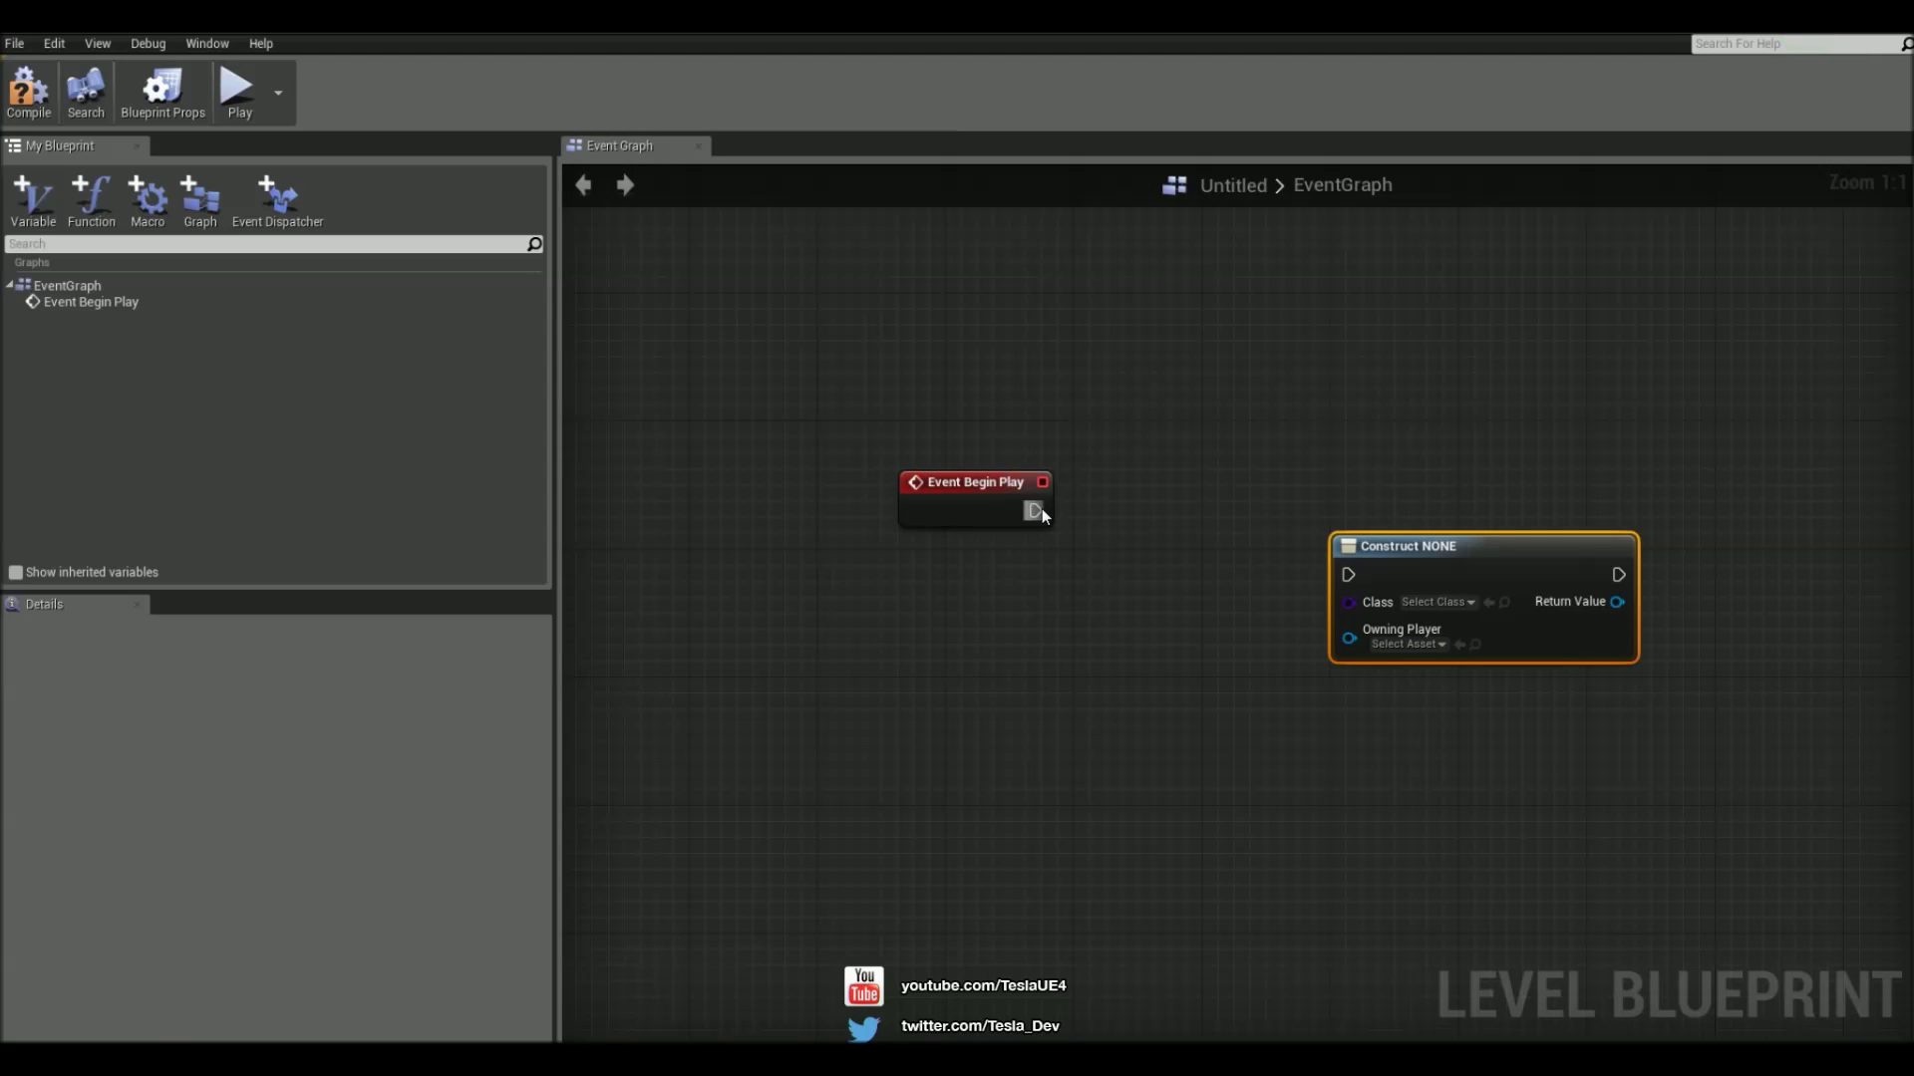
drag(1034, 510, 1347, 574)
right_drag(1500, 449, 1075, 407)
click(1016, 561)
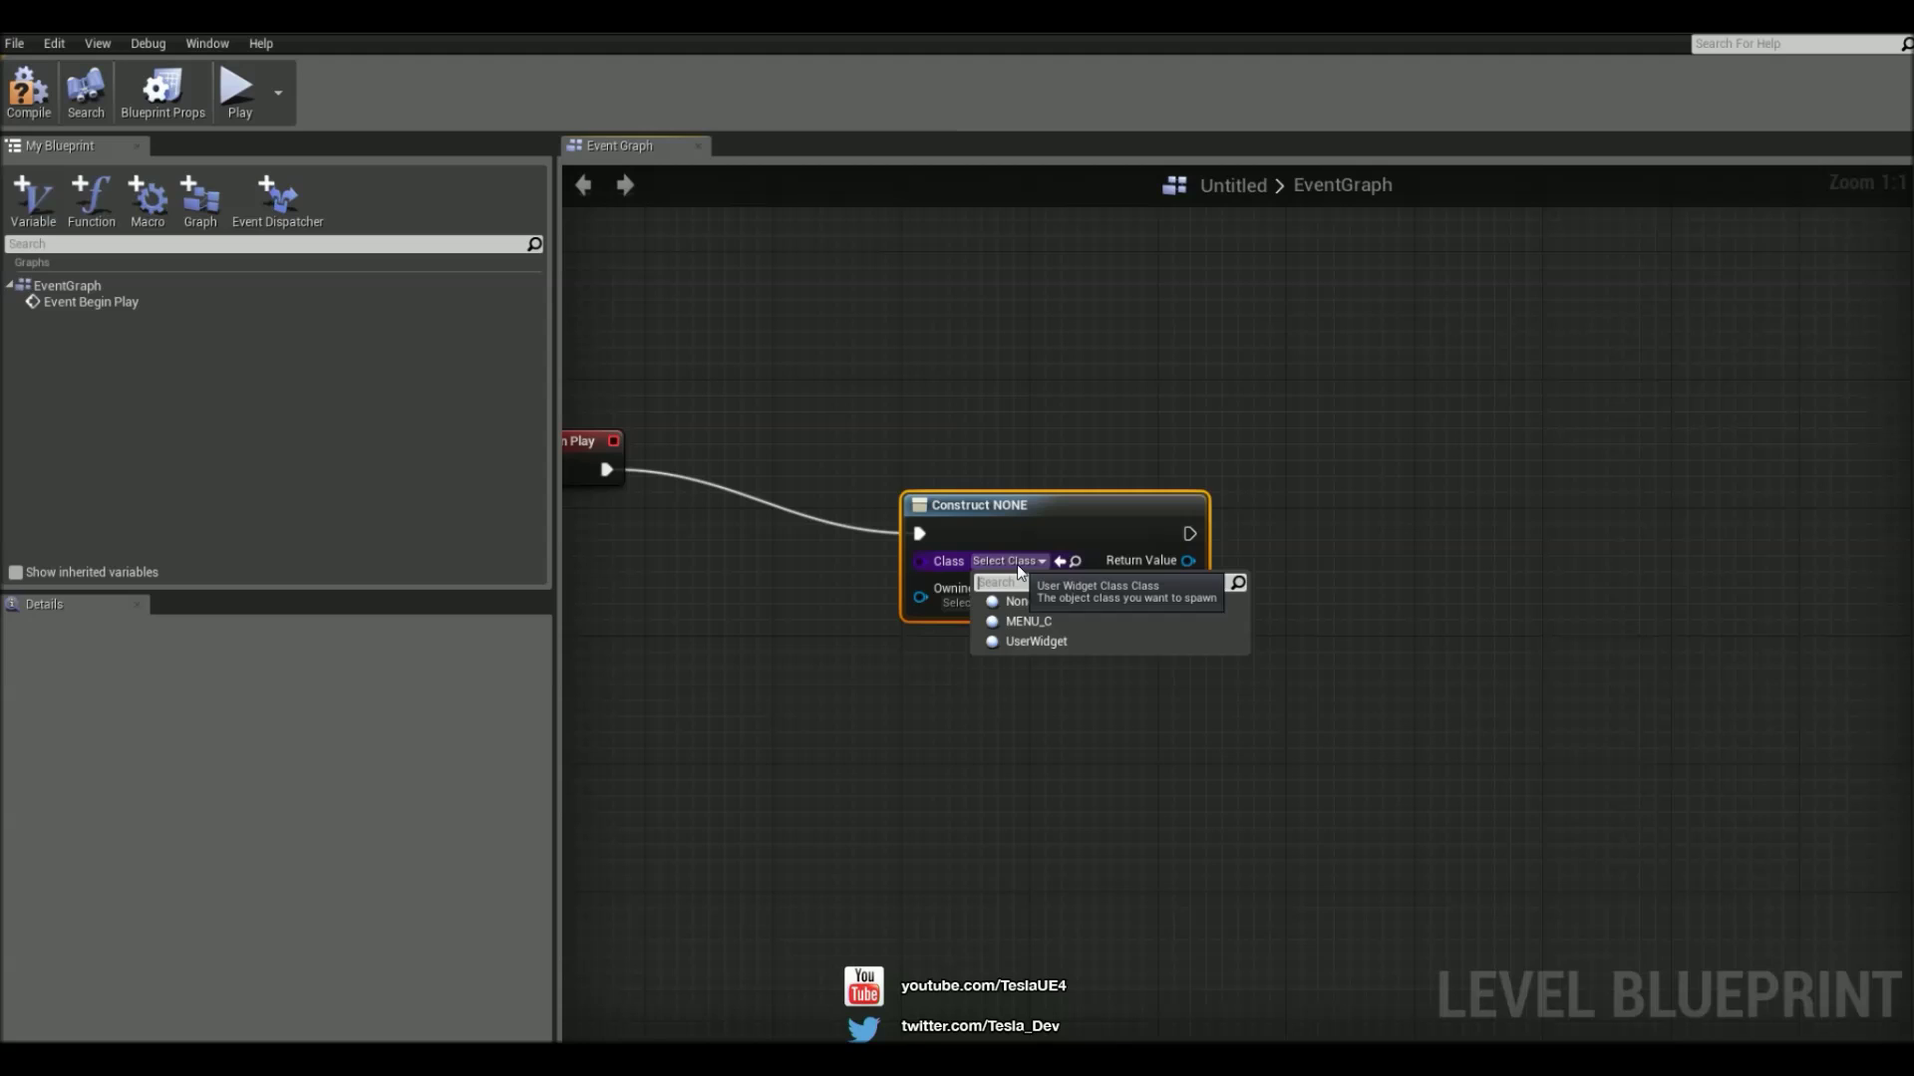
click(1099, 623)
Connect an Add to Viewport node to the Create Widget node's output and place it beside that node
right_drag(1258, 581, 1075, 597)
drag(978, 578, 1152, 493)
text(add to view)
key(Return)
right_drag(1152, 494, 1142, 488)
right_drag(1580, 451, 1139, 378)
drag(1260, 476, 1099, 414)
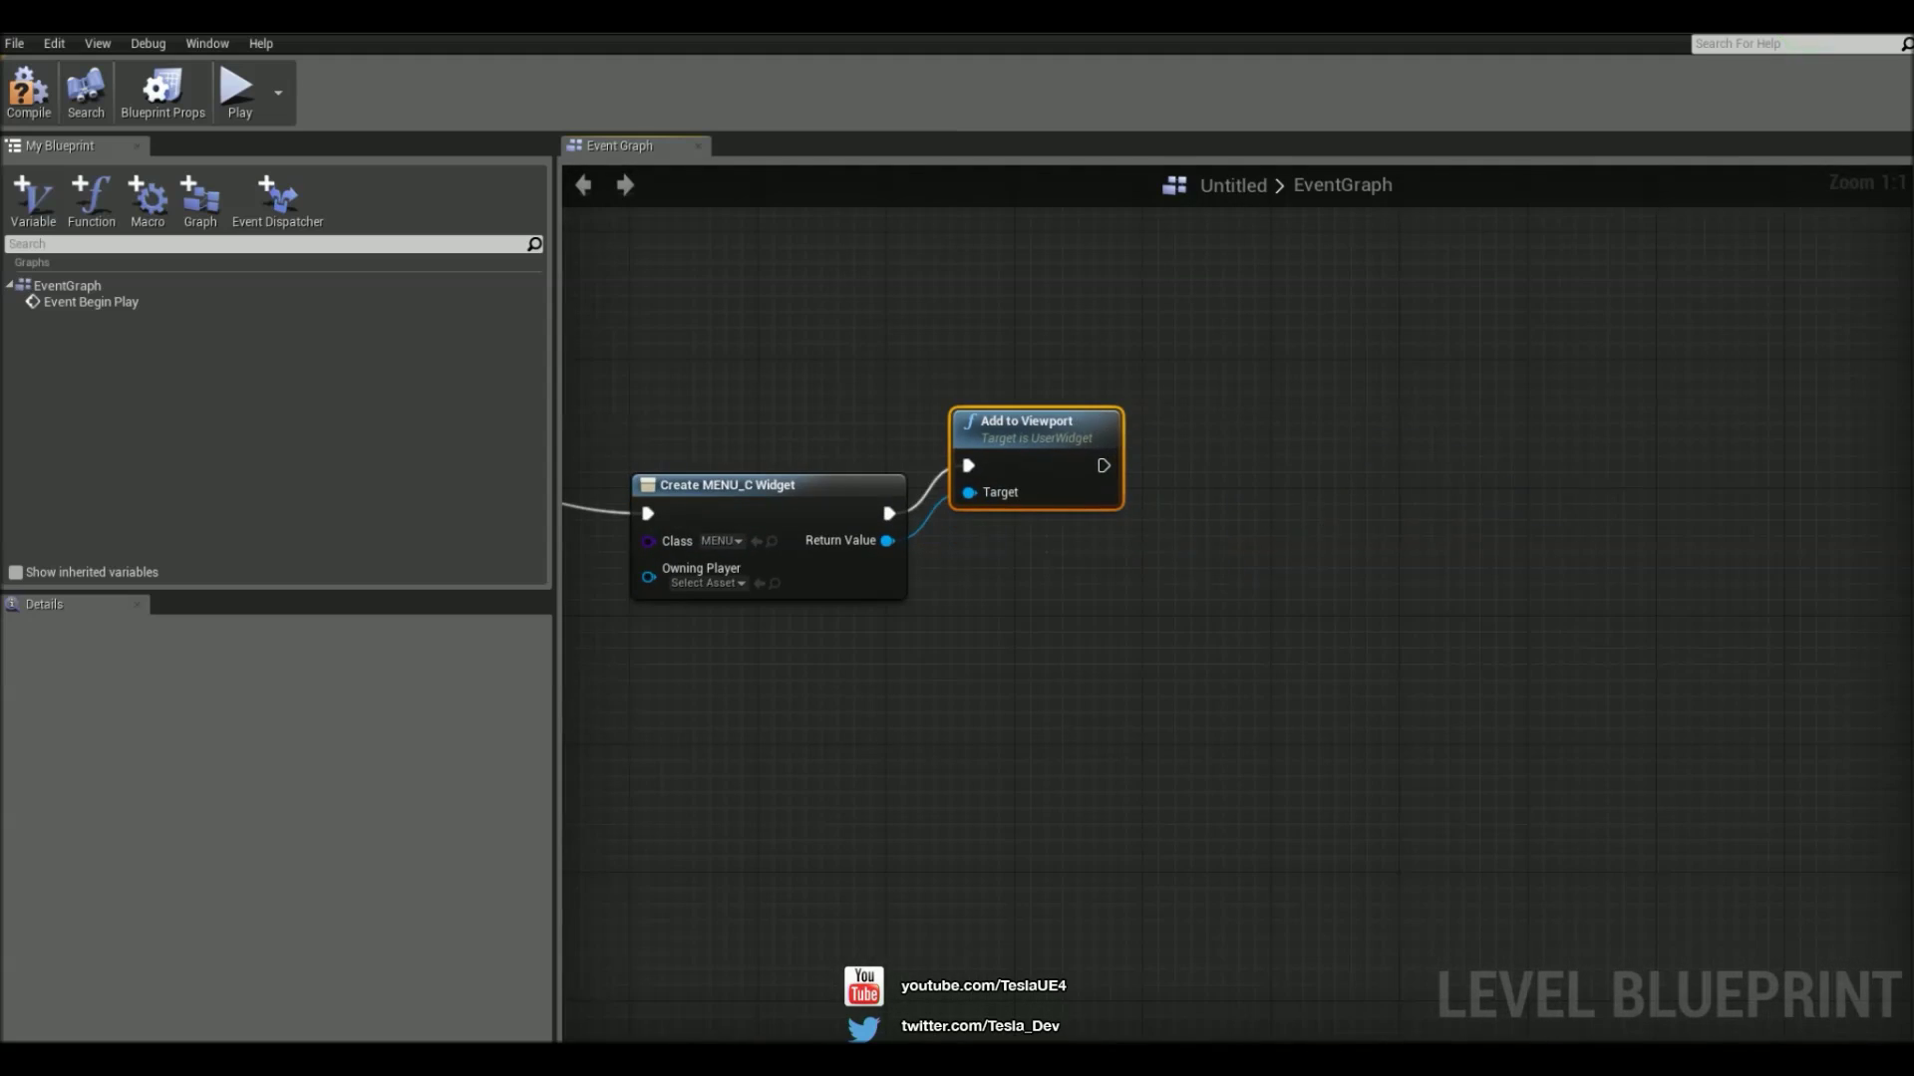
click(1172, 593)
Add a Get Player Controller node to the level blueprint graph below the Add to Viewport node
right_drag(1171, 593, 1132, 570)
right_click(977, 690)
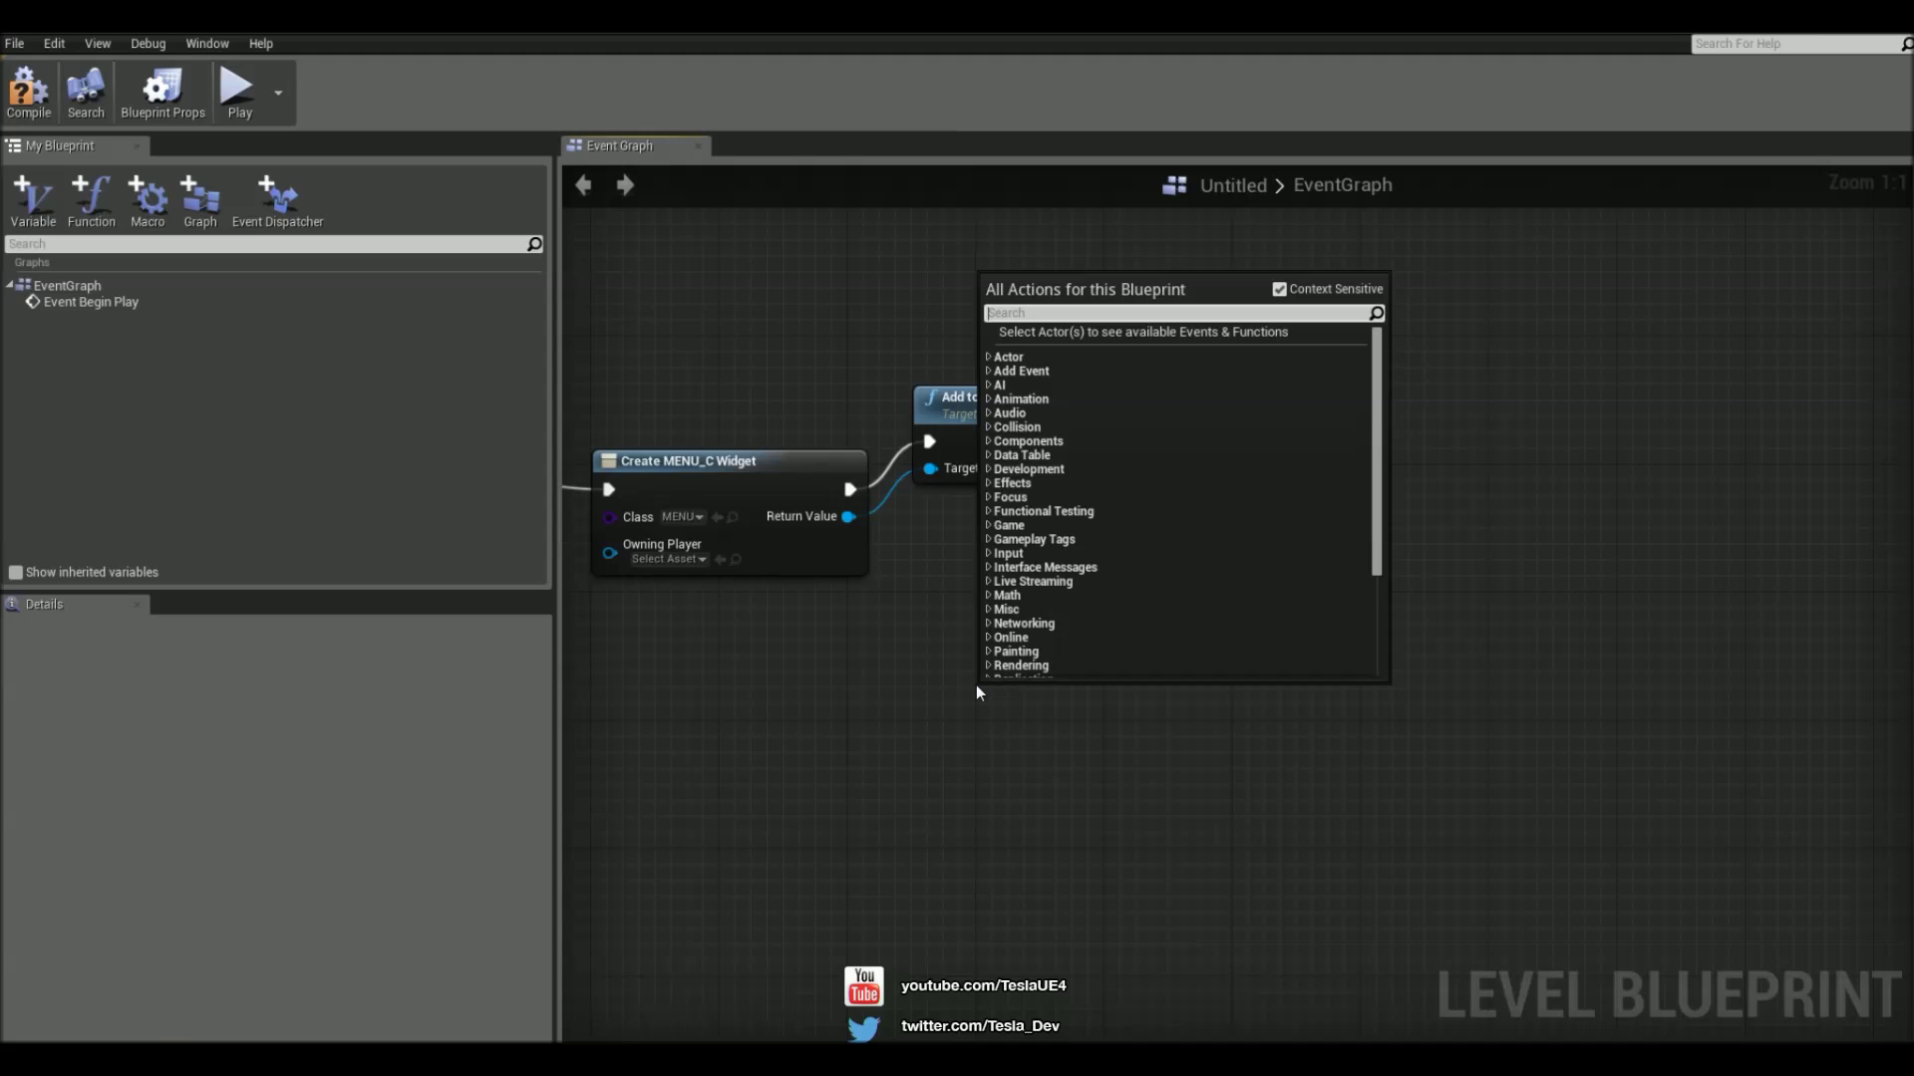
text(s)
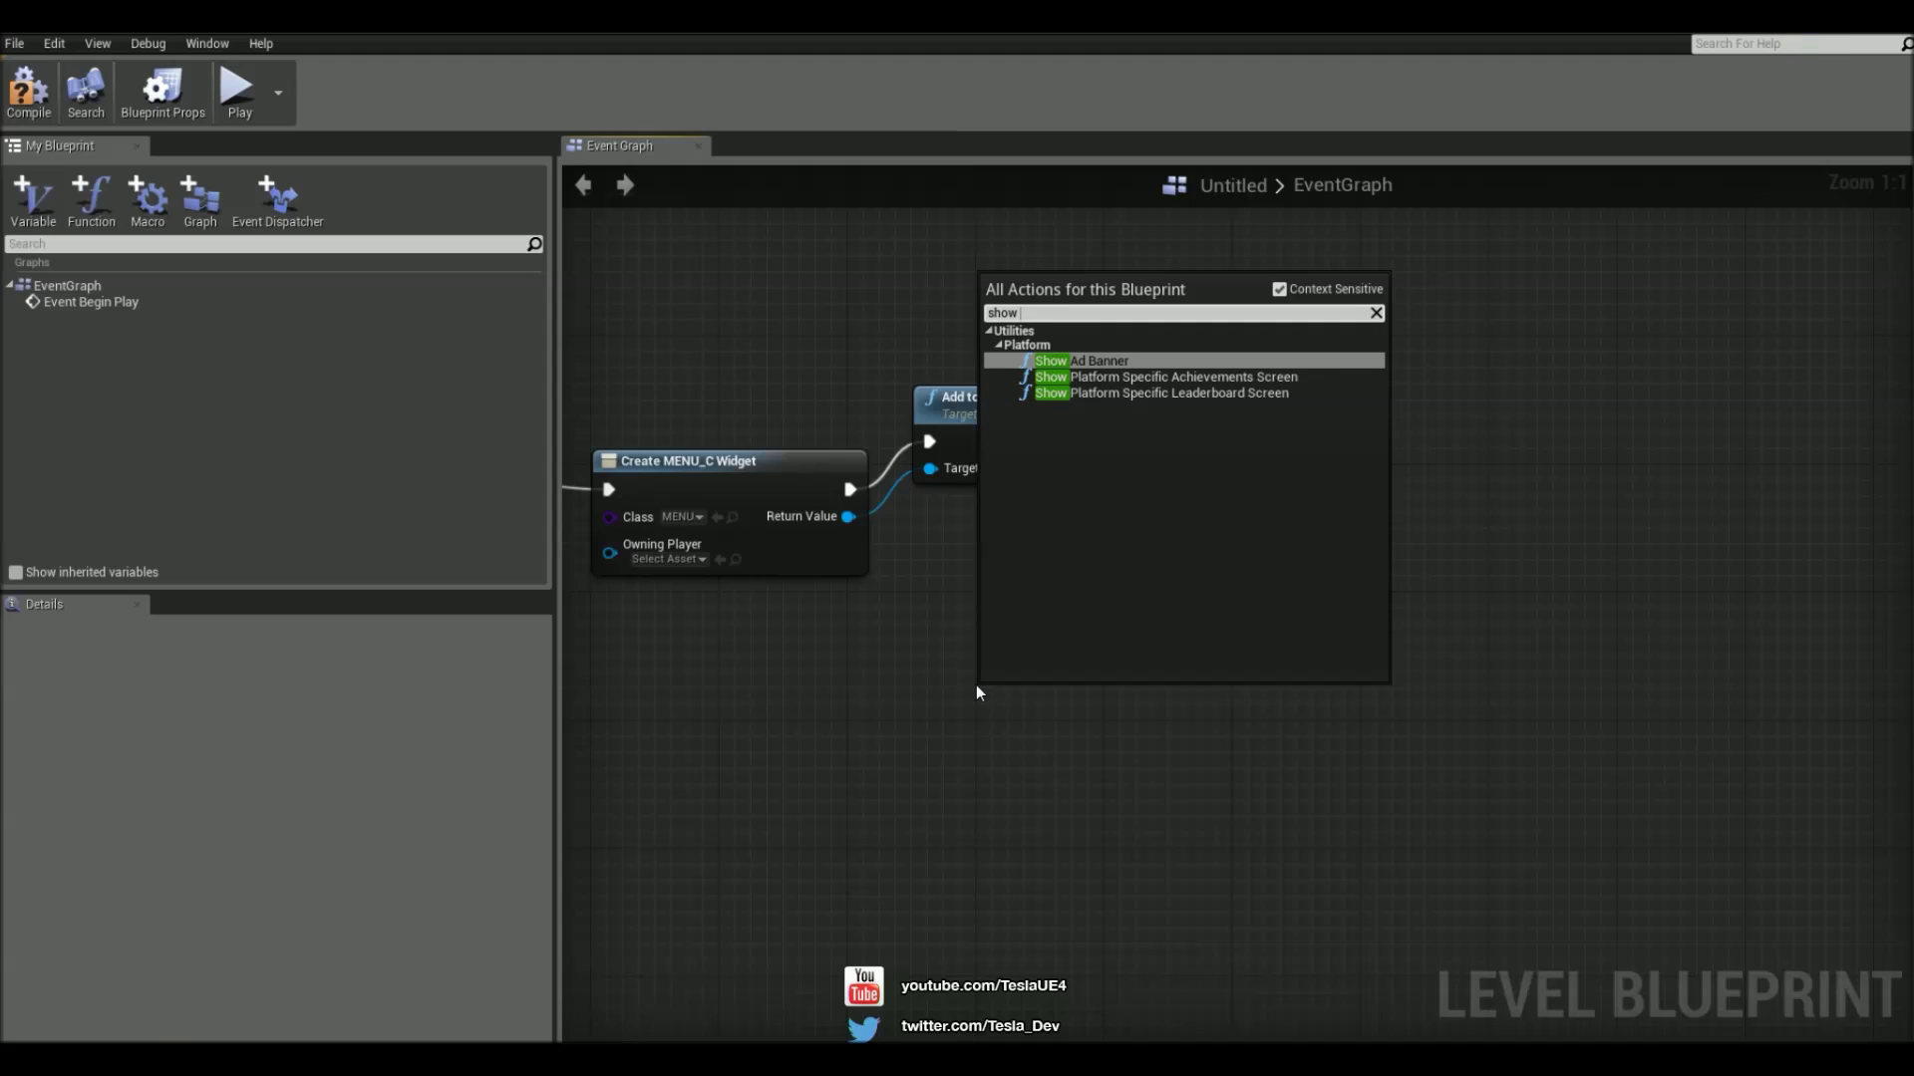
key(BackSpace)
text(get player)
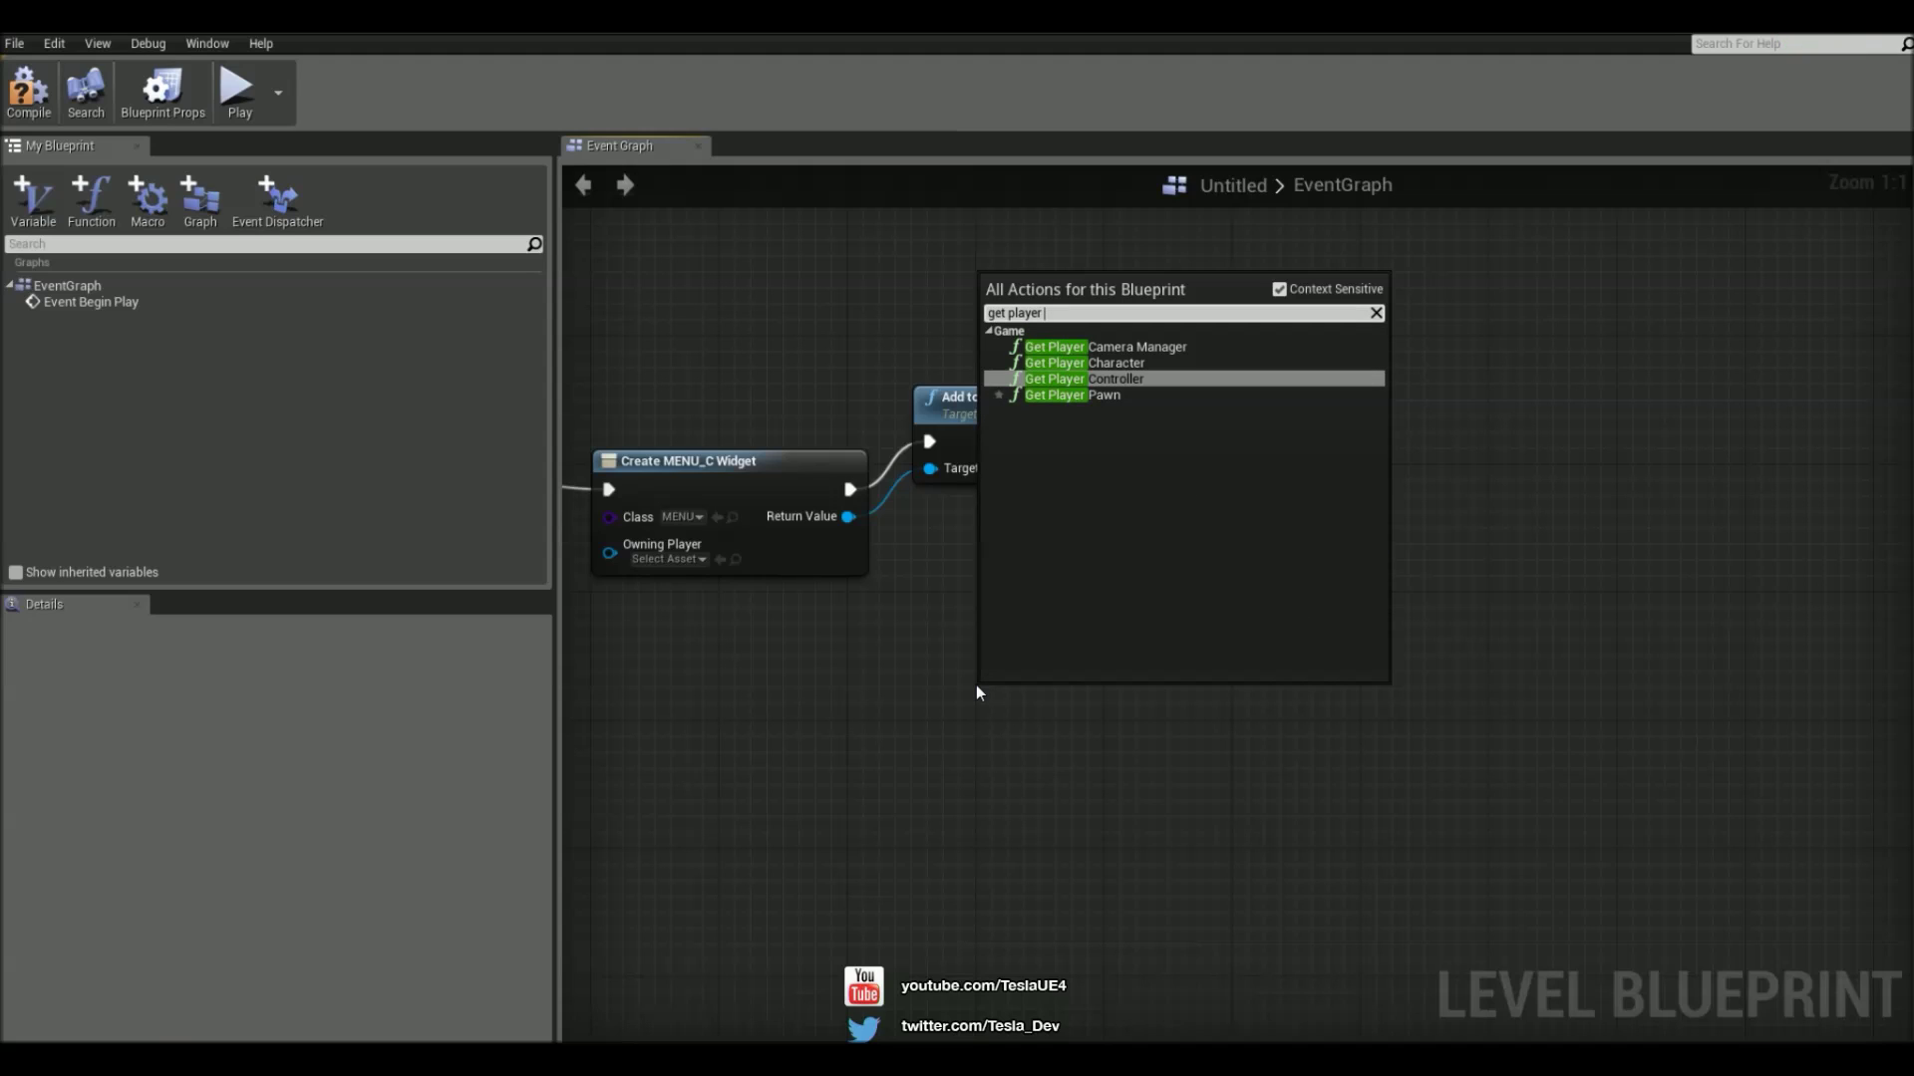
key(Up)
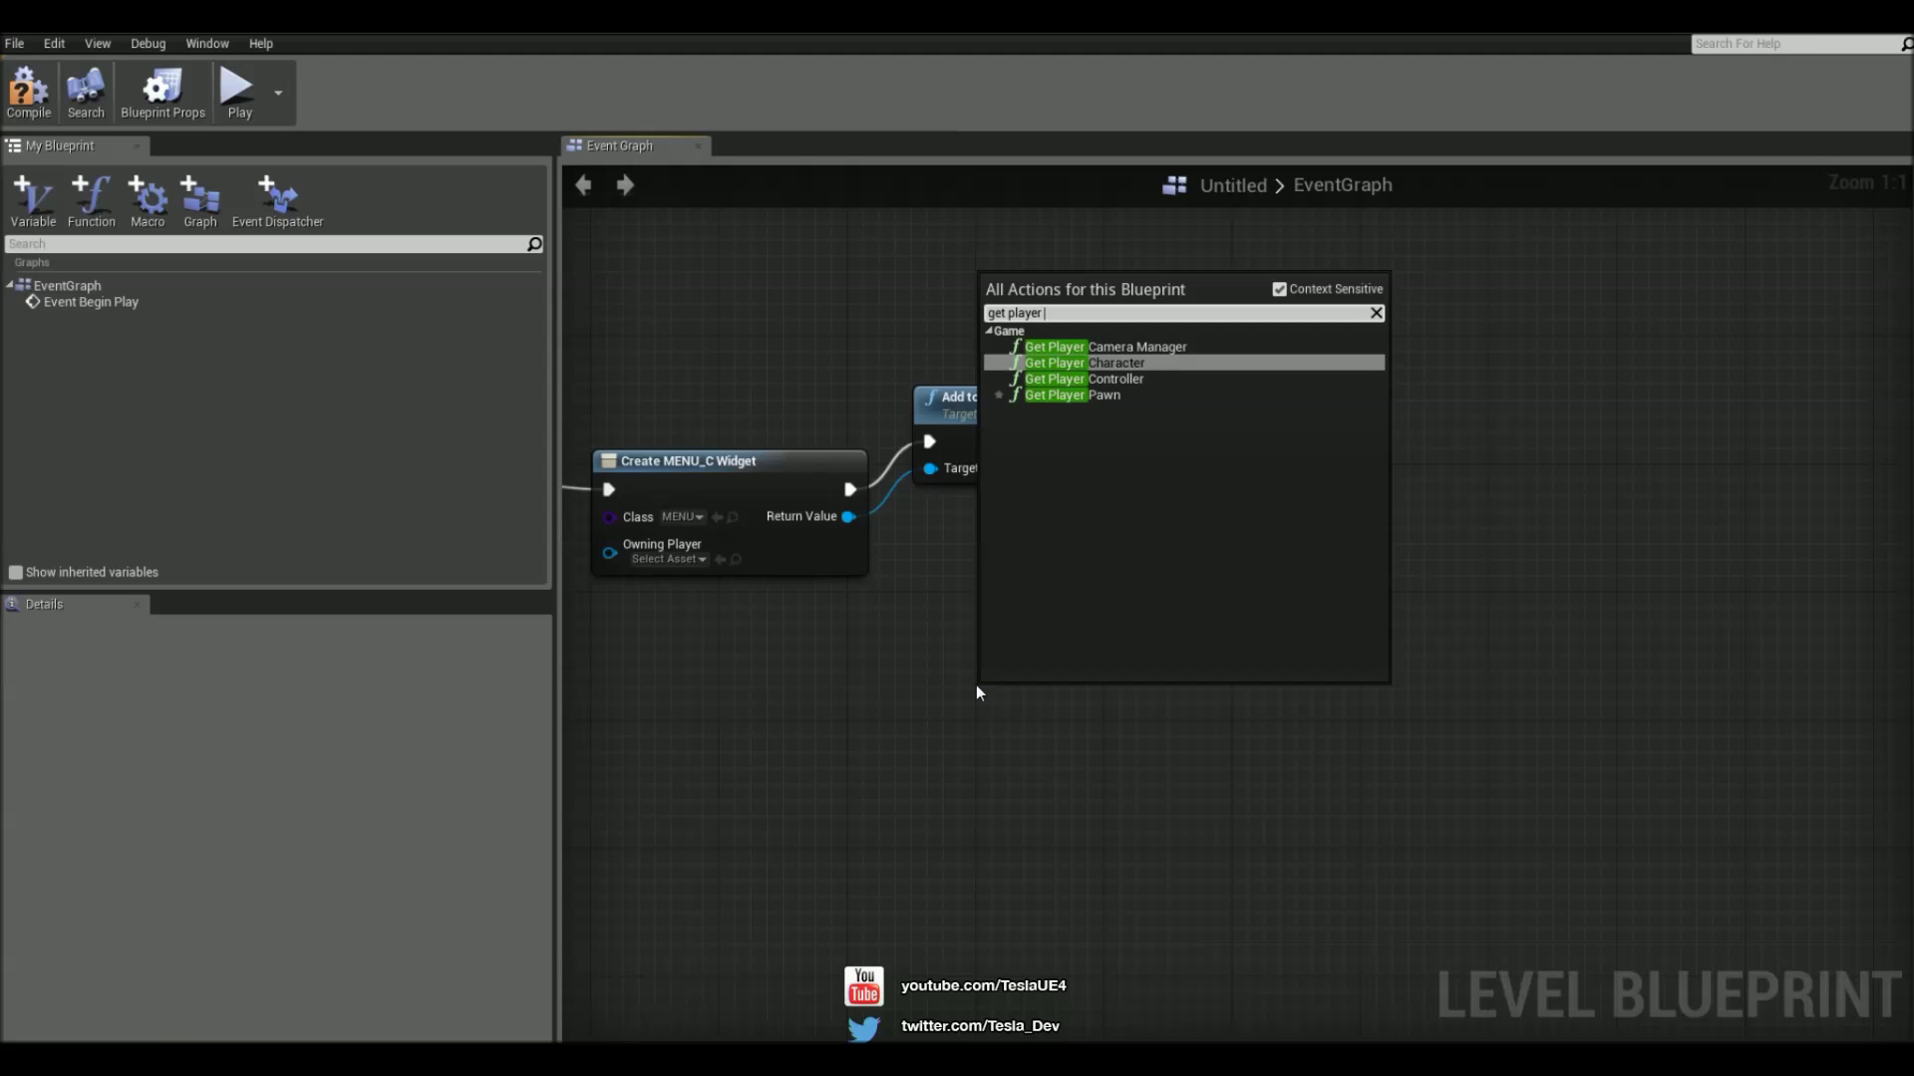
key(Down)
key(Return)
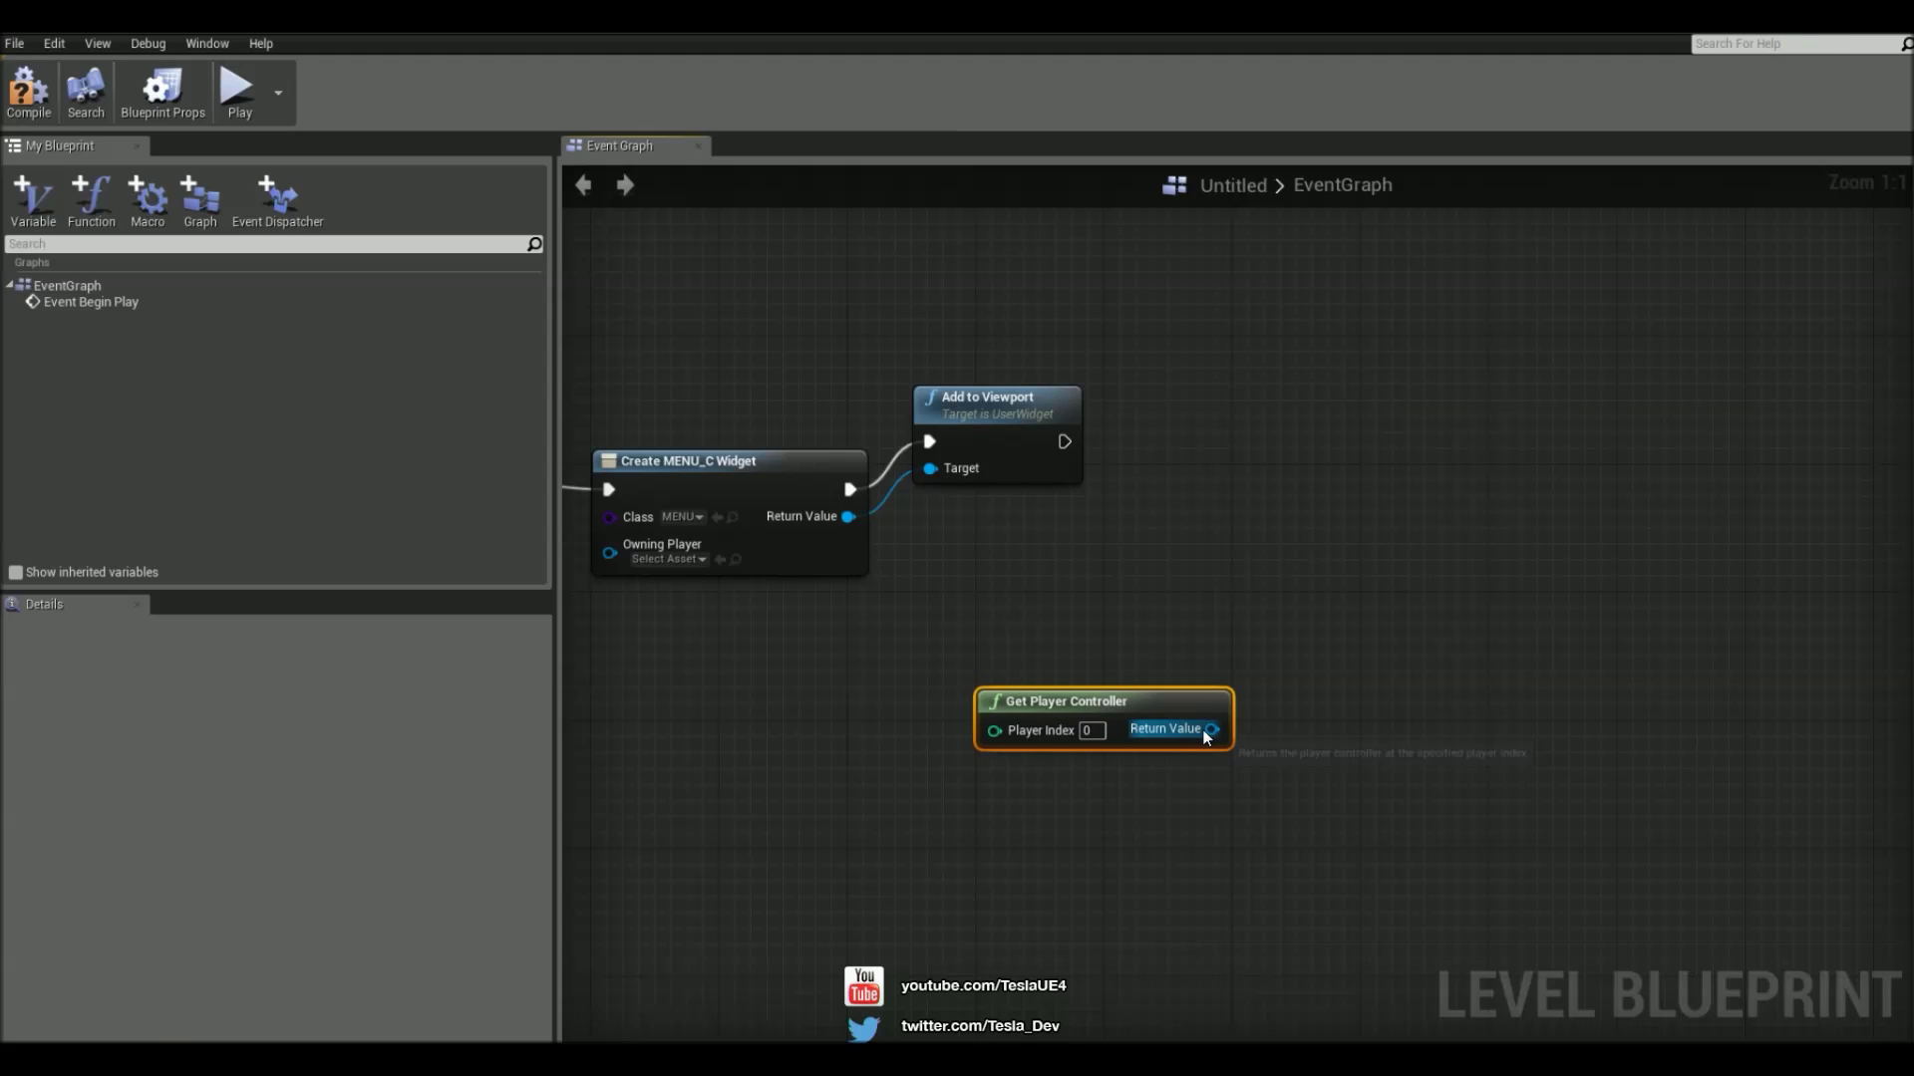
Create a Set Show Mouse Cursor node from the player controller's Return Value and place it beyond the Add to Viewport node
drag(1211, 728, 1393, 604)
text(show mo)
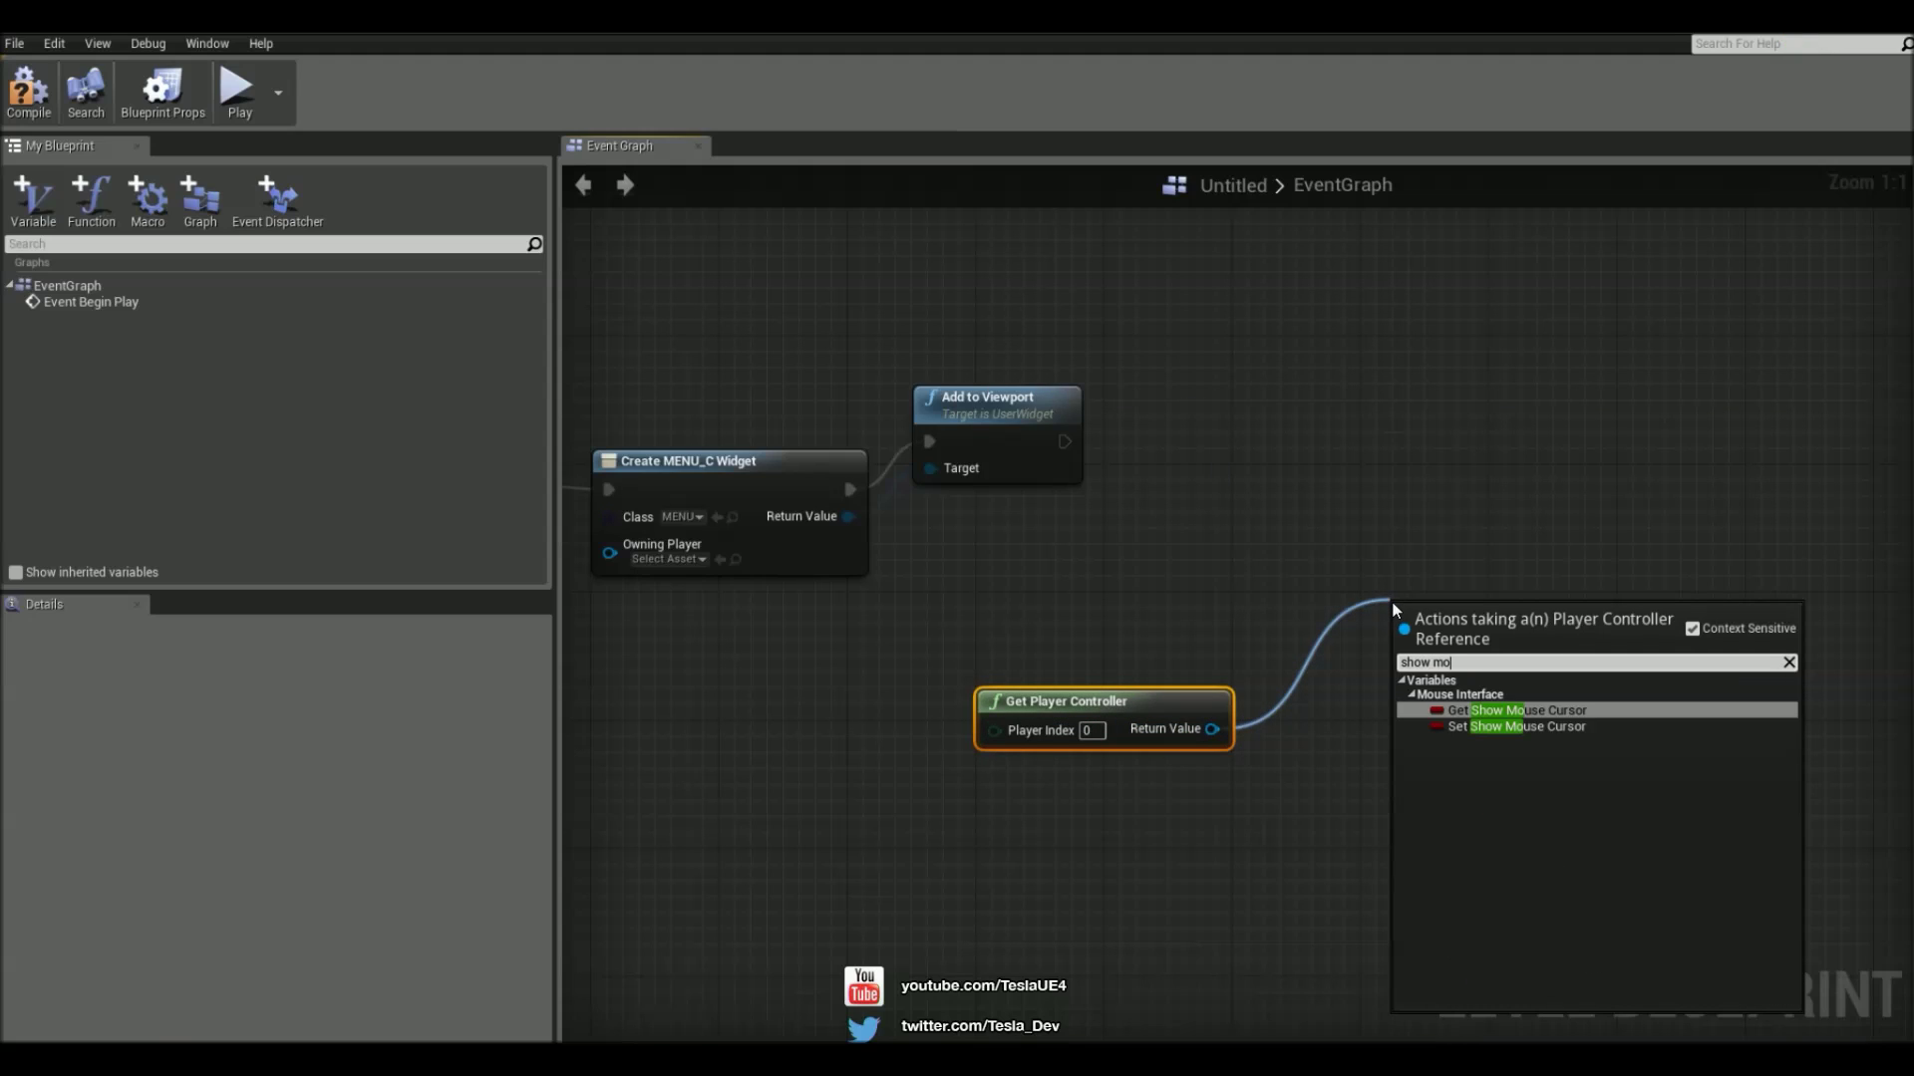
key(Down)
key(Return)
drag(1464, 607, 1464, 511)
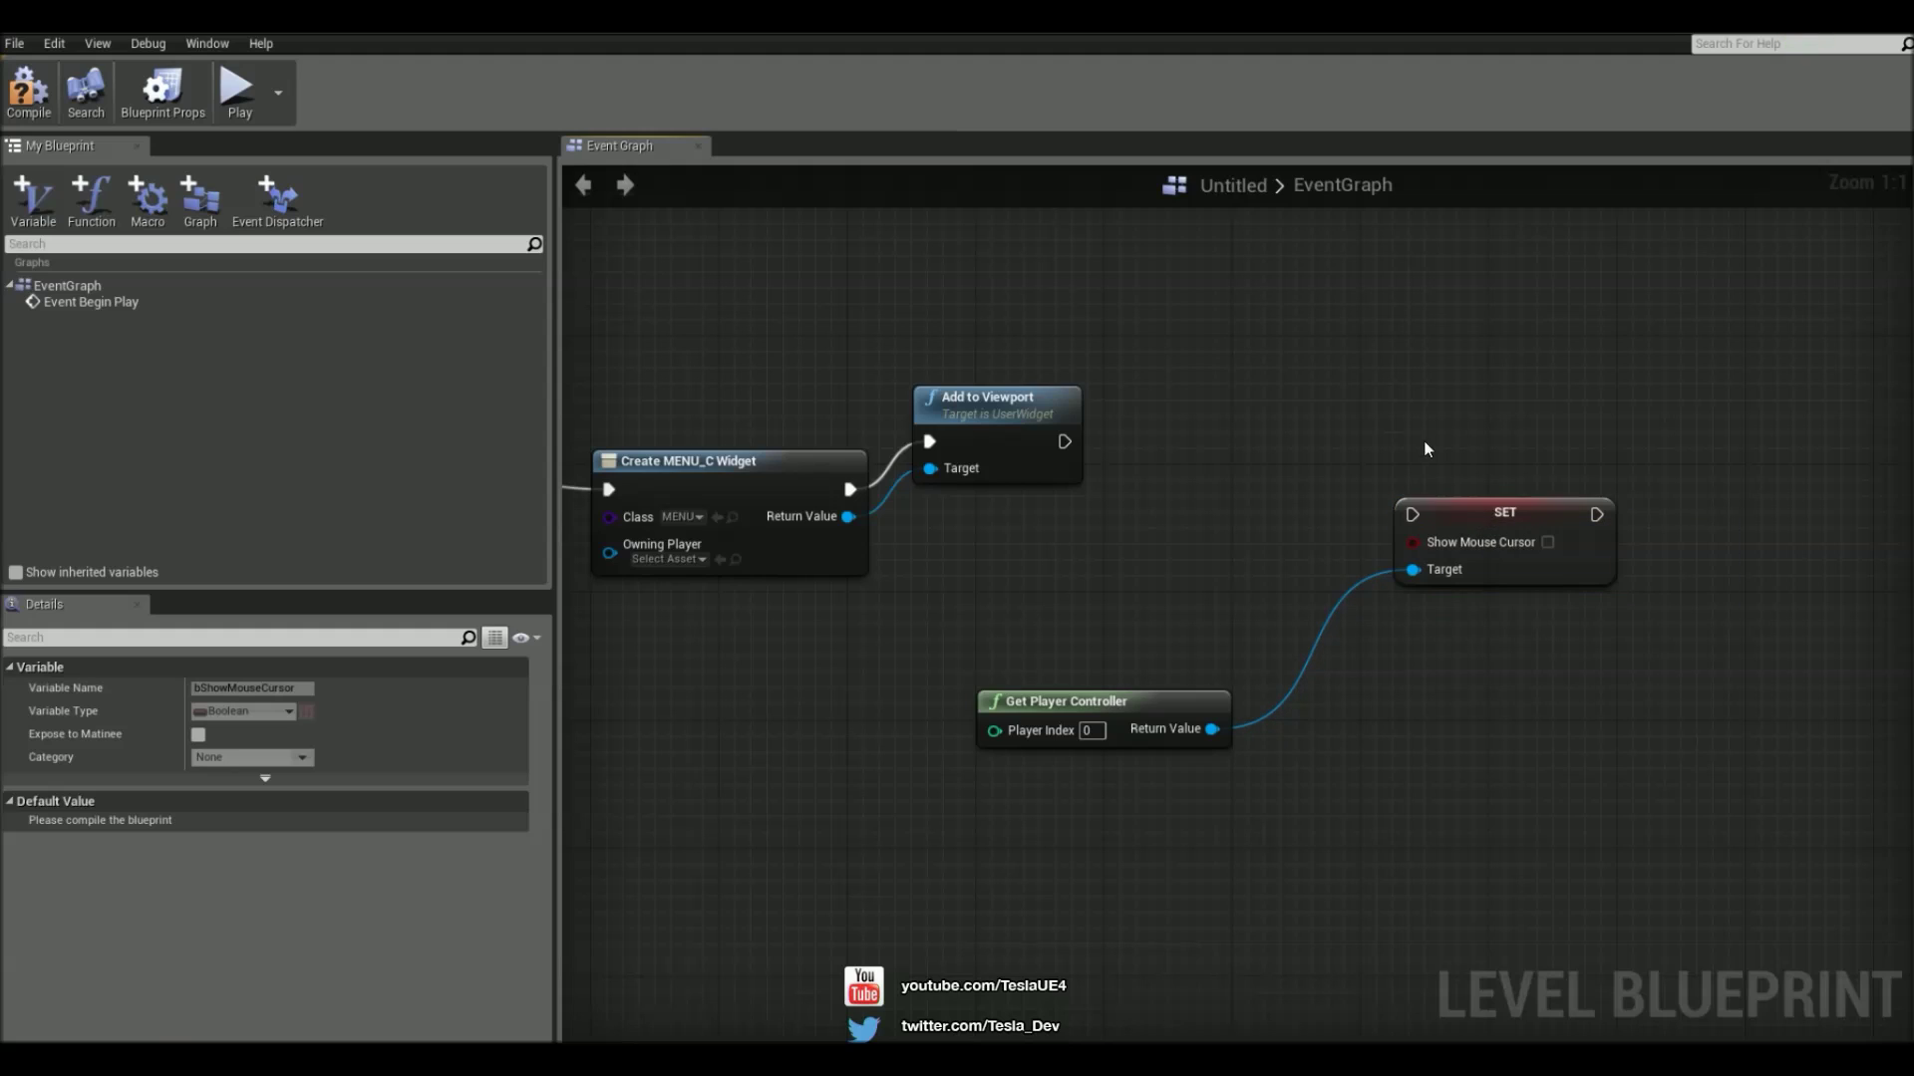
Run the Set node after Add to Viewport with Show Mouse Cursor enabled, and compile and play-test the level
drag(1086, 451, 1416, 515)
click(1548, 542)
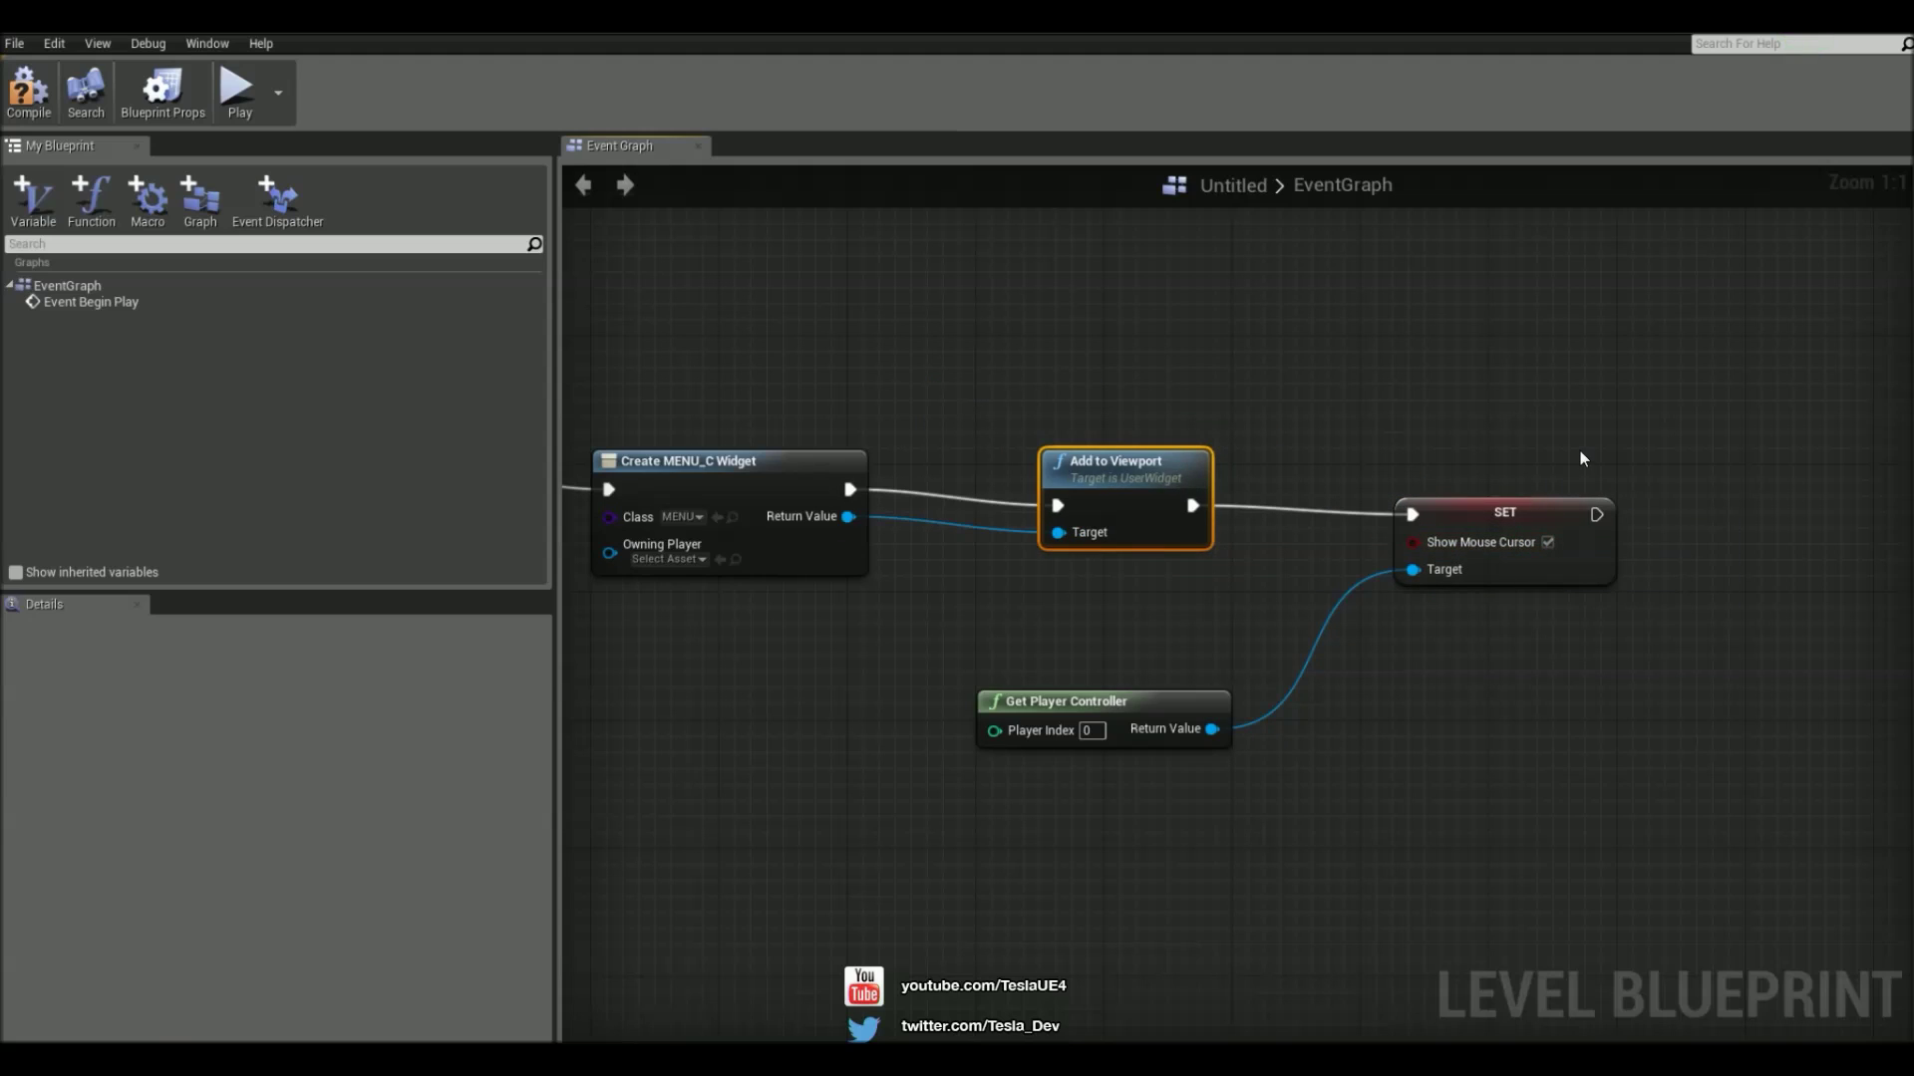
click(28, 89)
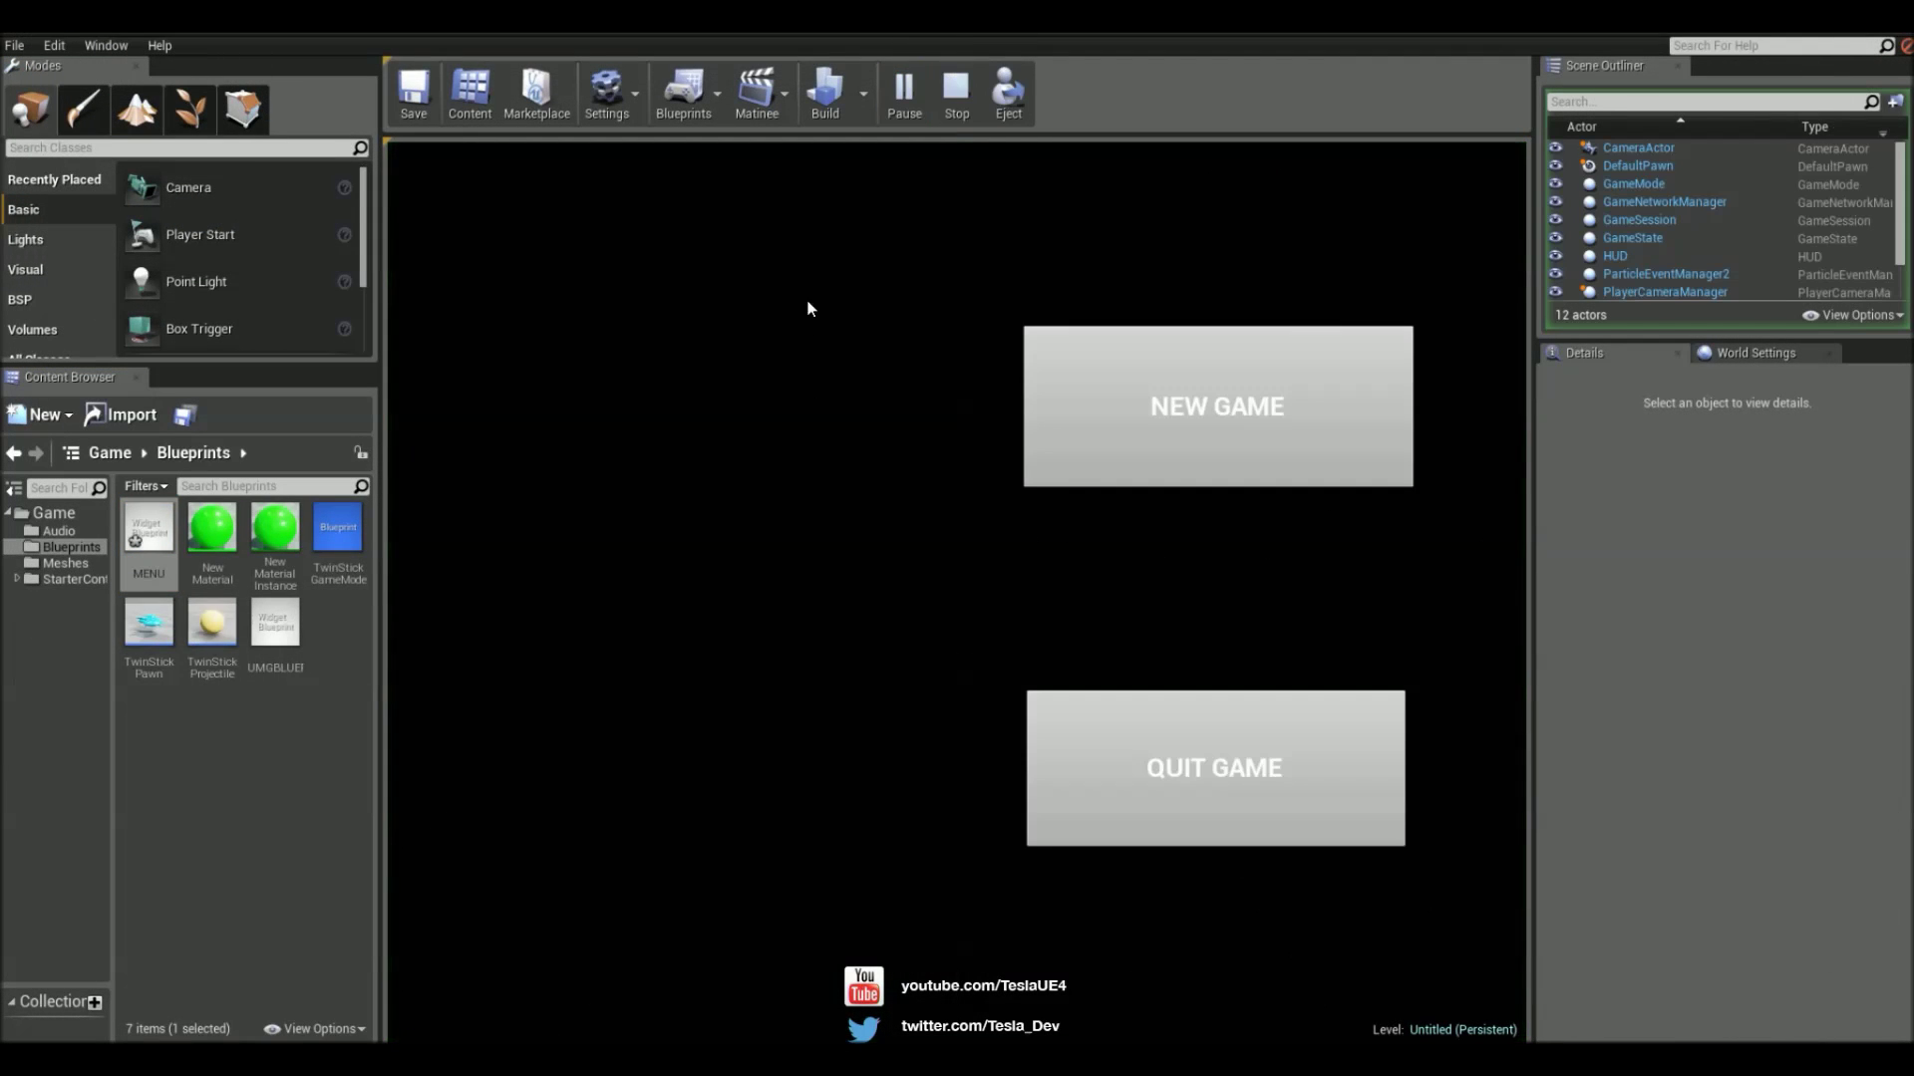
click(953, 99)
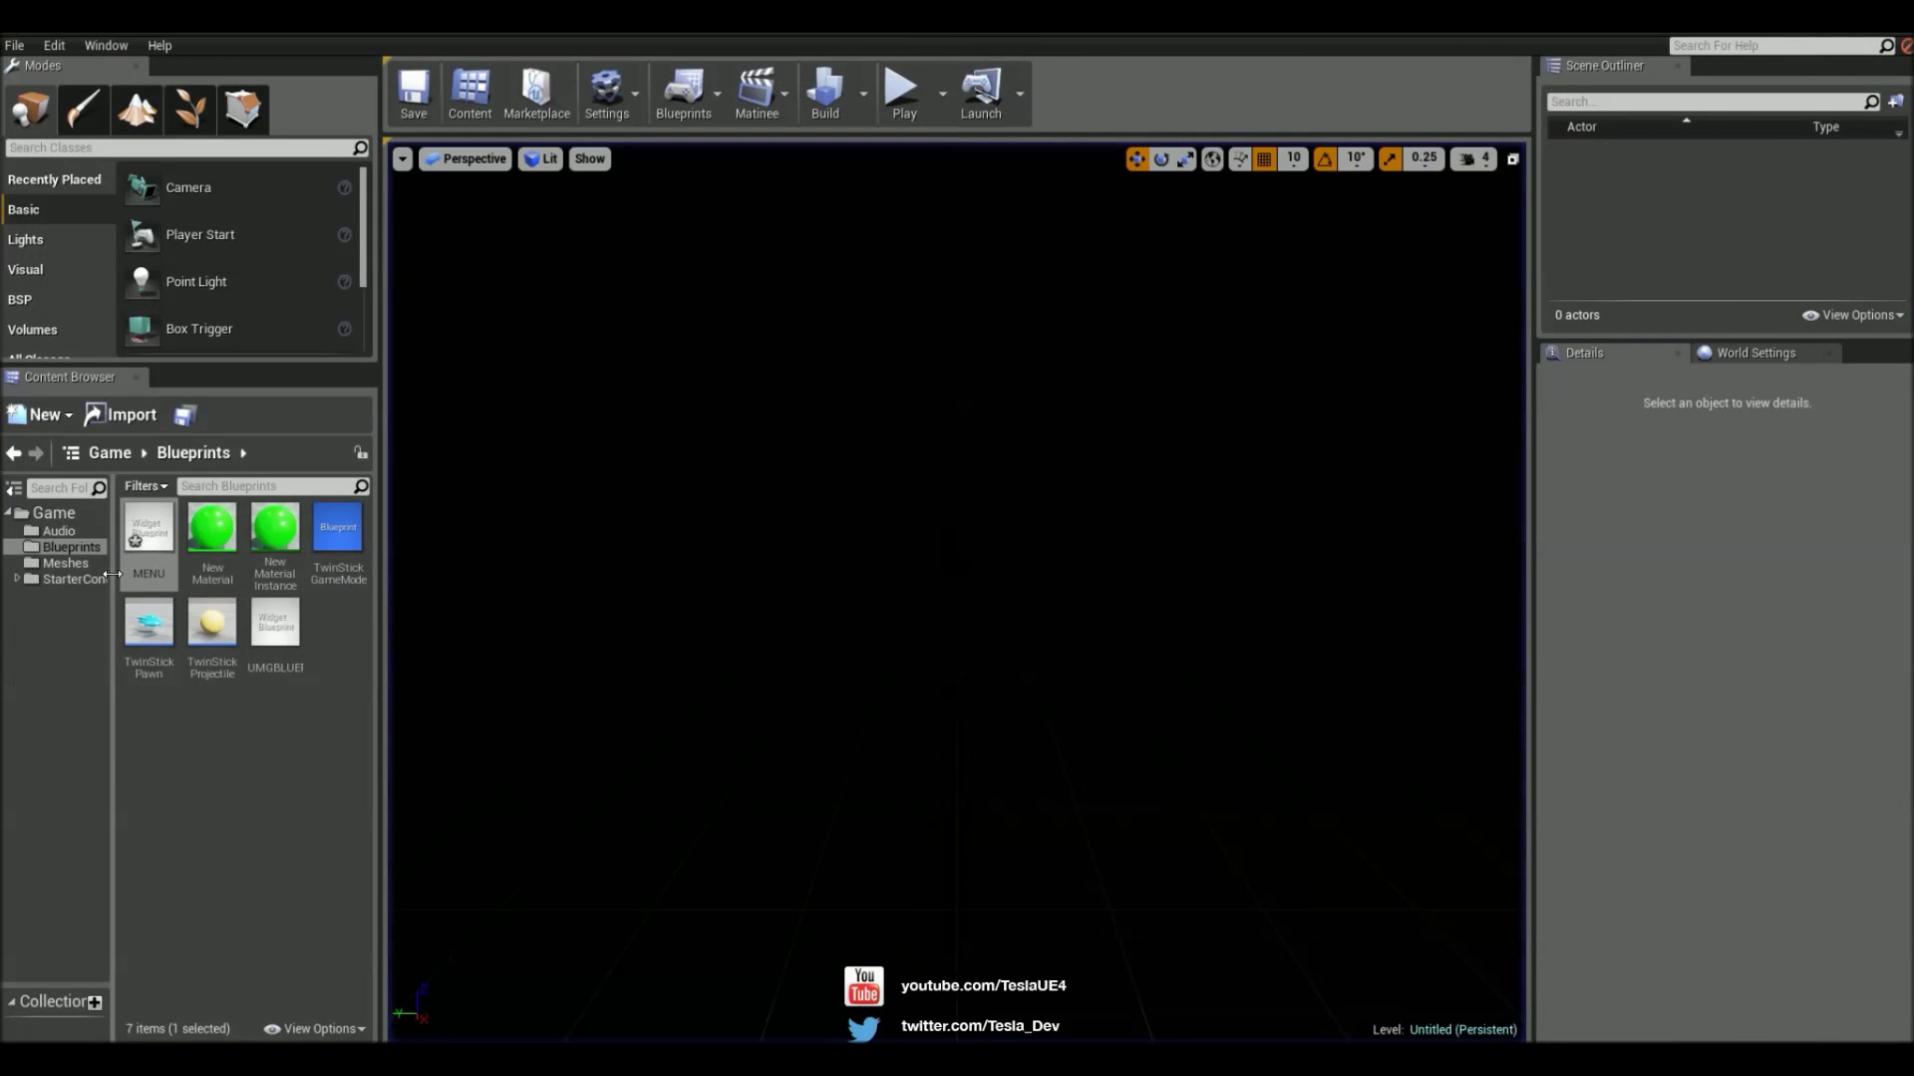
In the MENU widget, move the anchors of the NEW GAME and QUIT GAME buttons to each button's centre and save
double_click(148, 539)
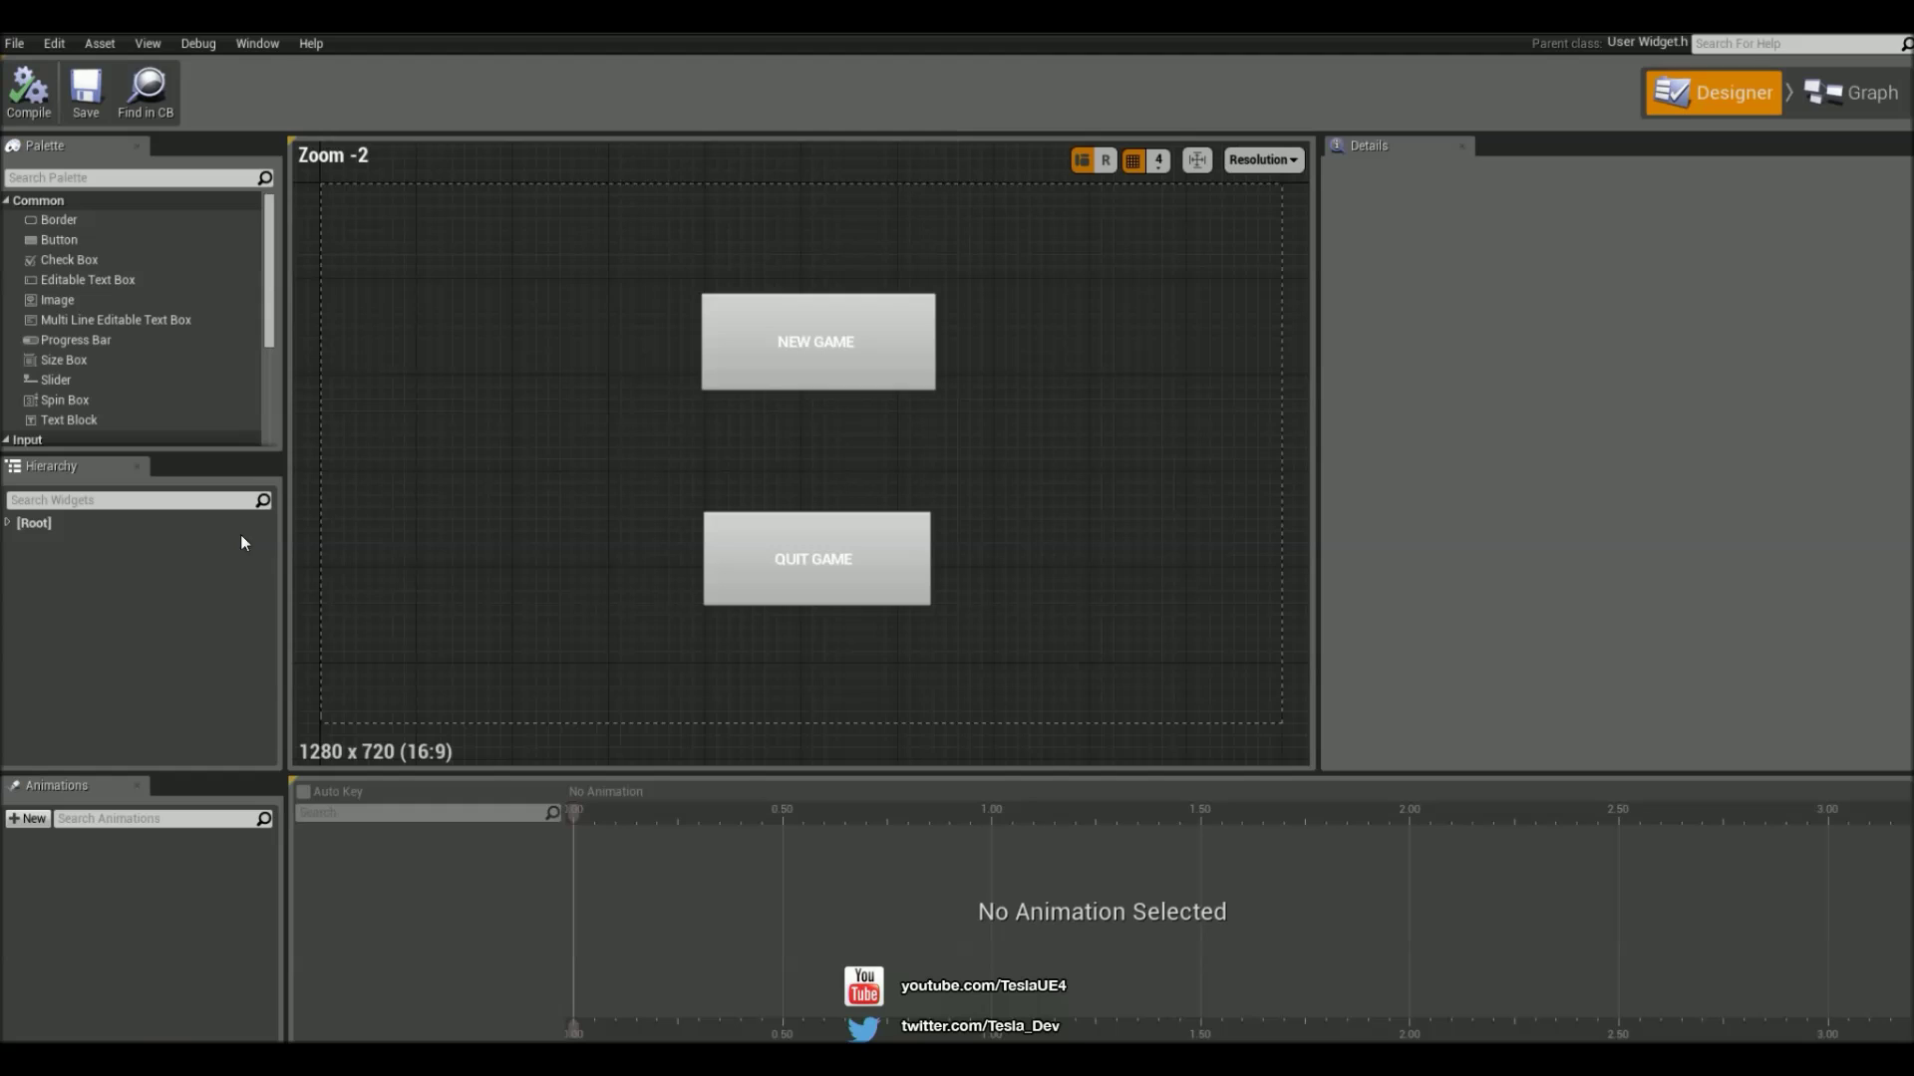
click(897, 383)
drag(342, 250, 848, 403)
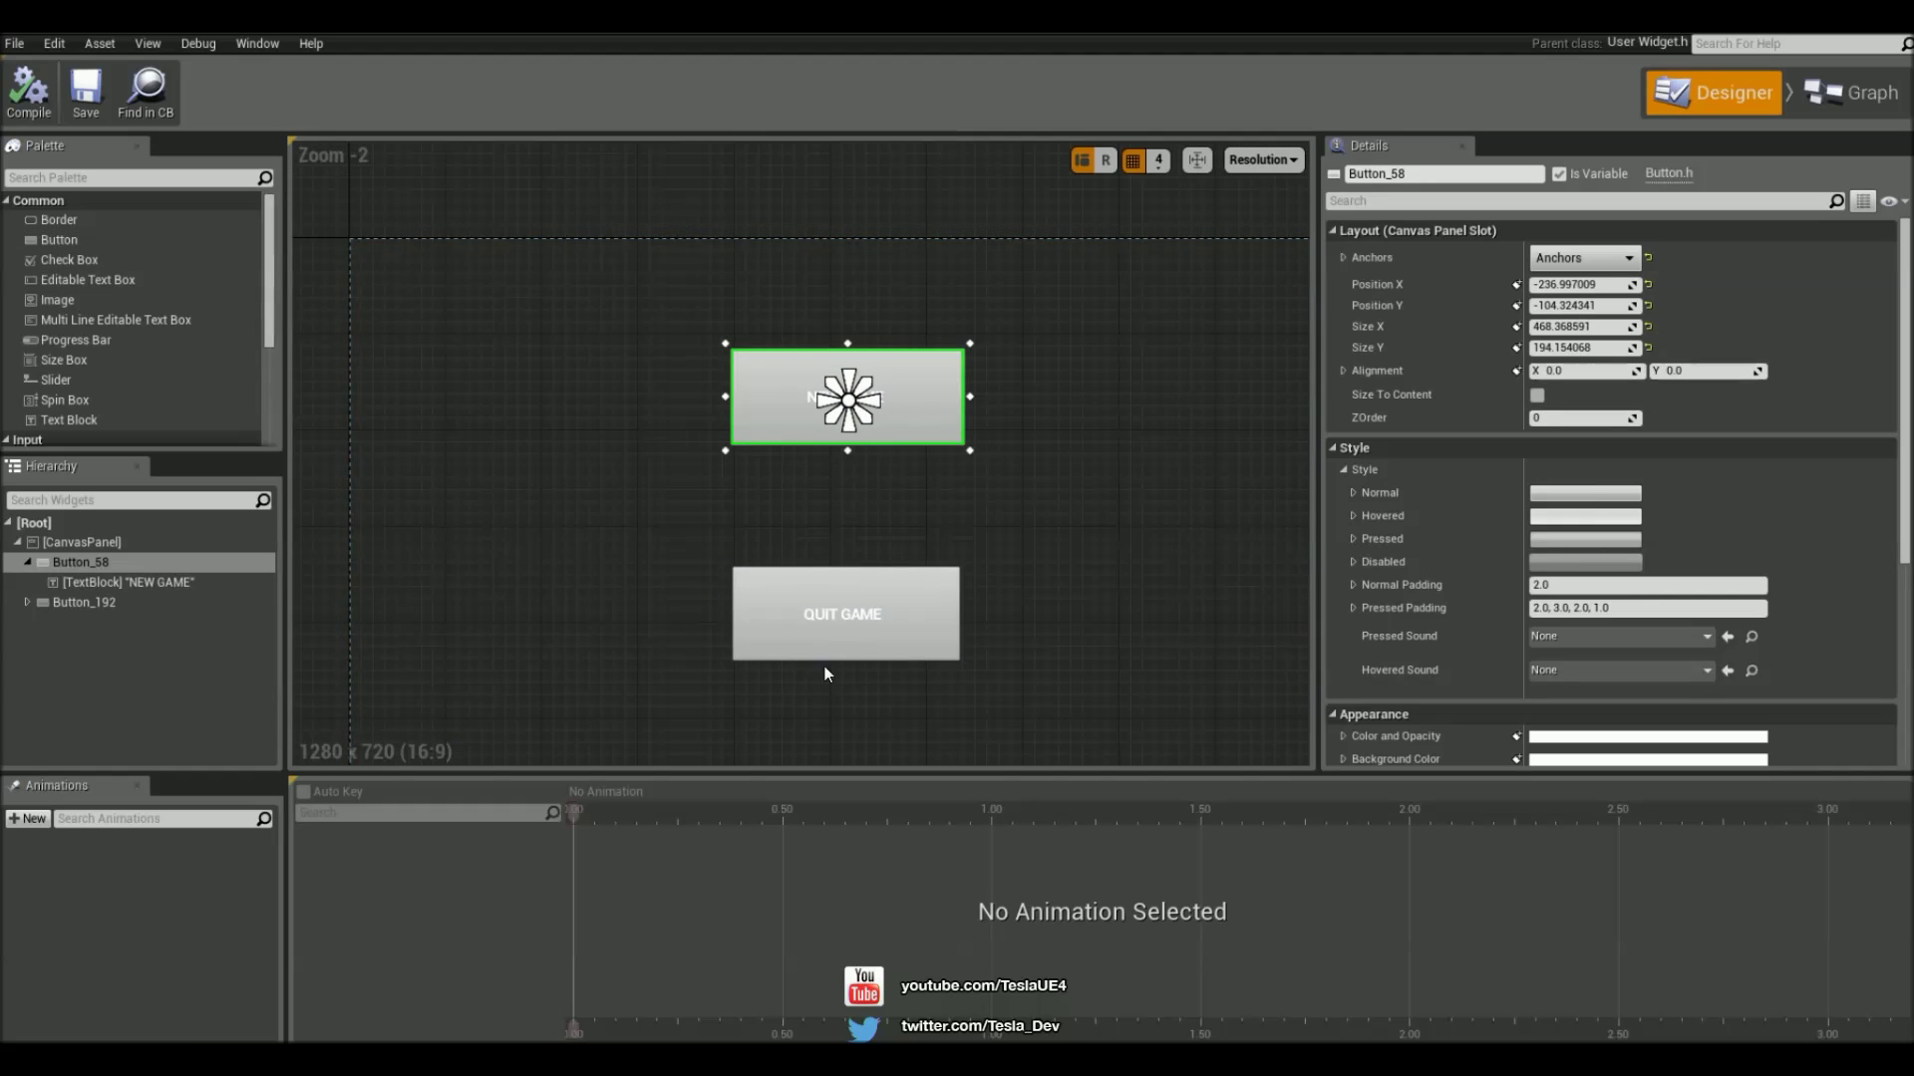
click(902, 623)
drag(347, 237, 850, 625)
click(1014, 494)
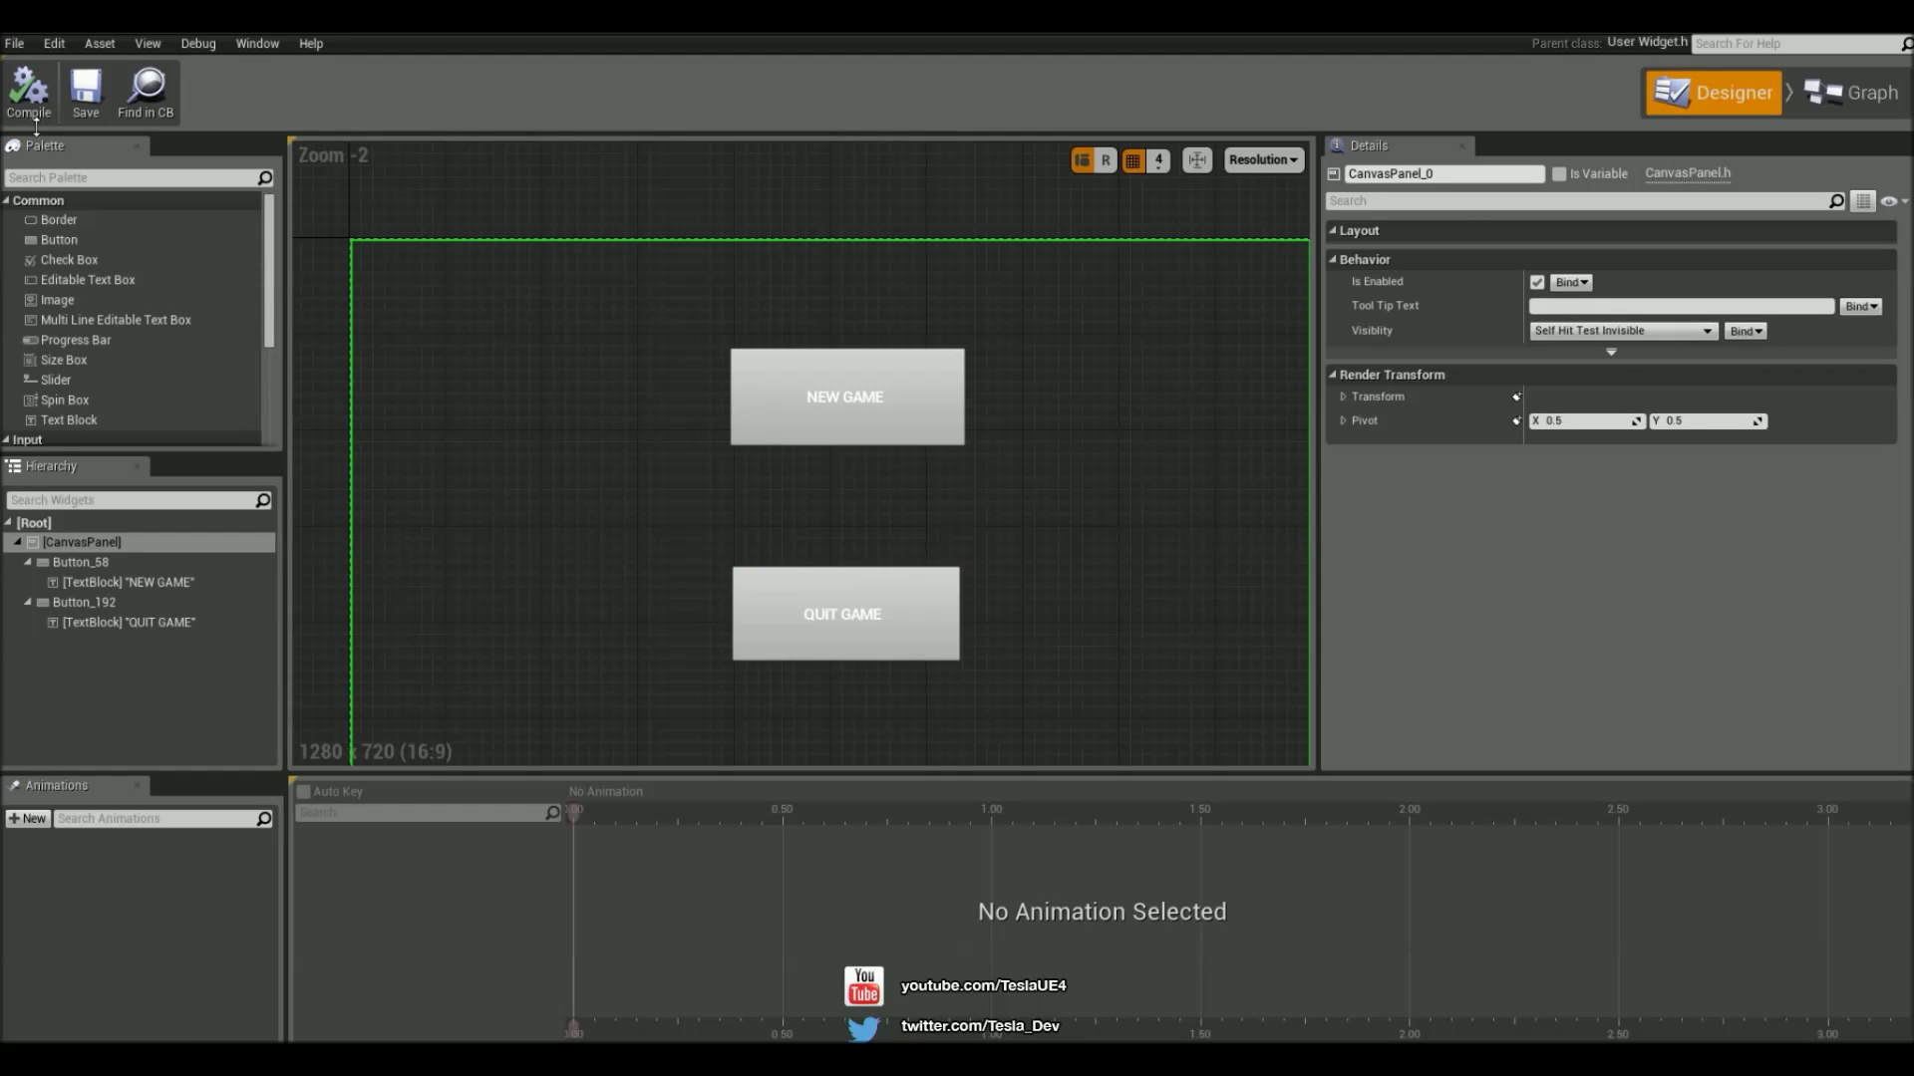
click(85, 95)
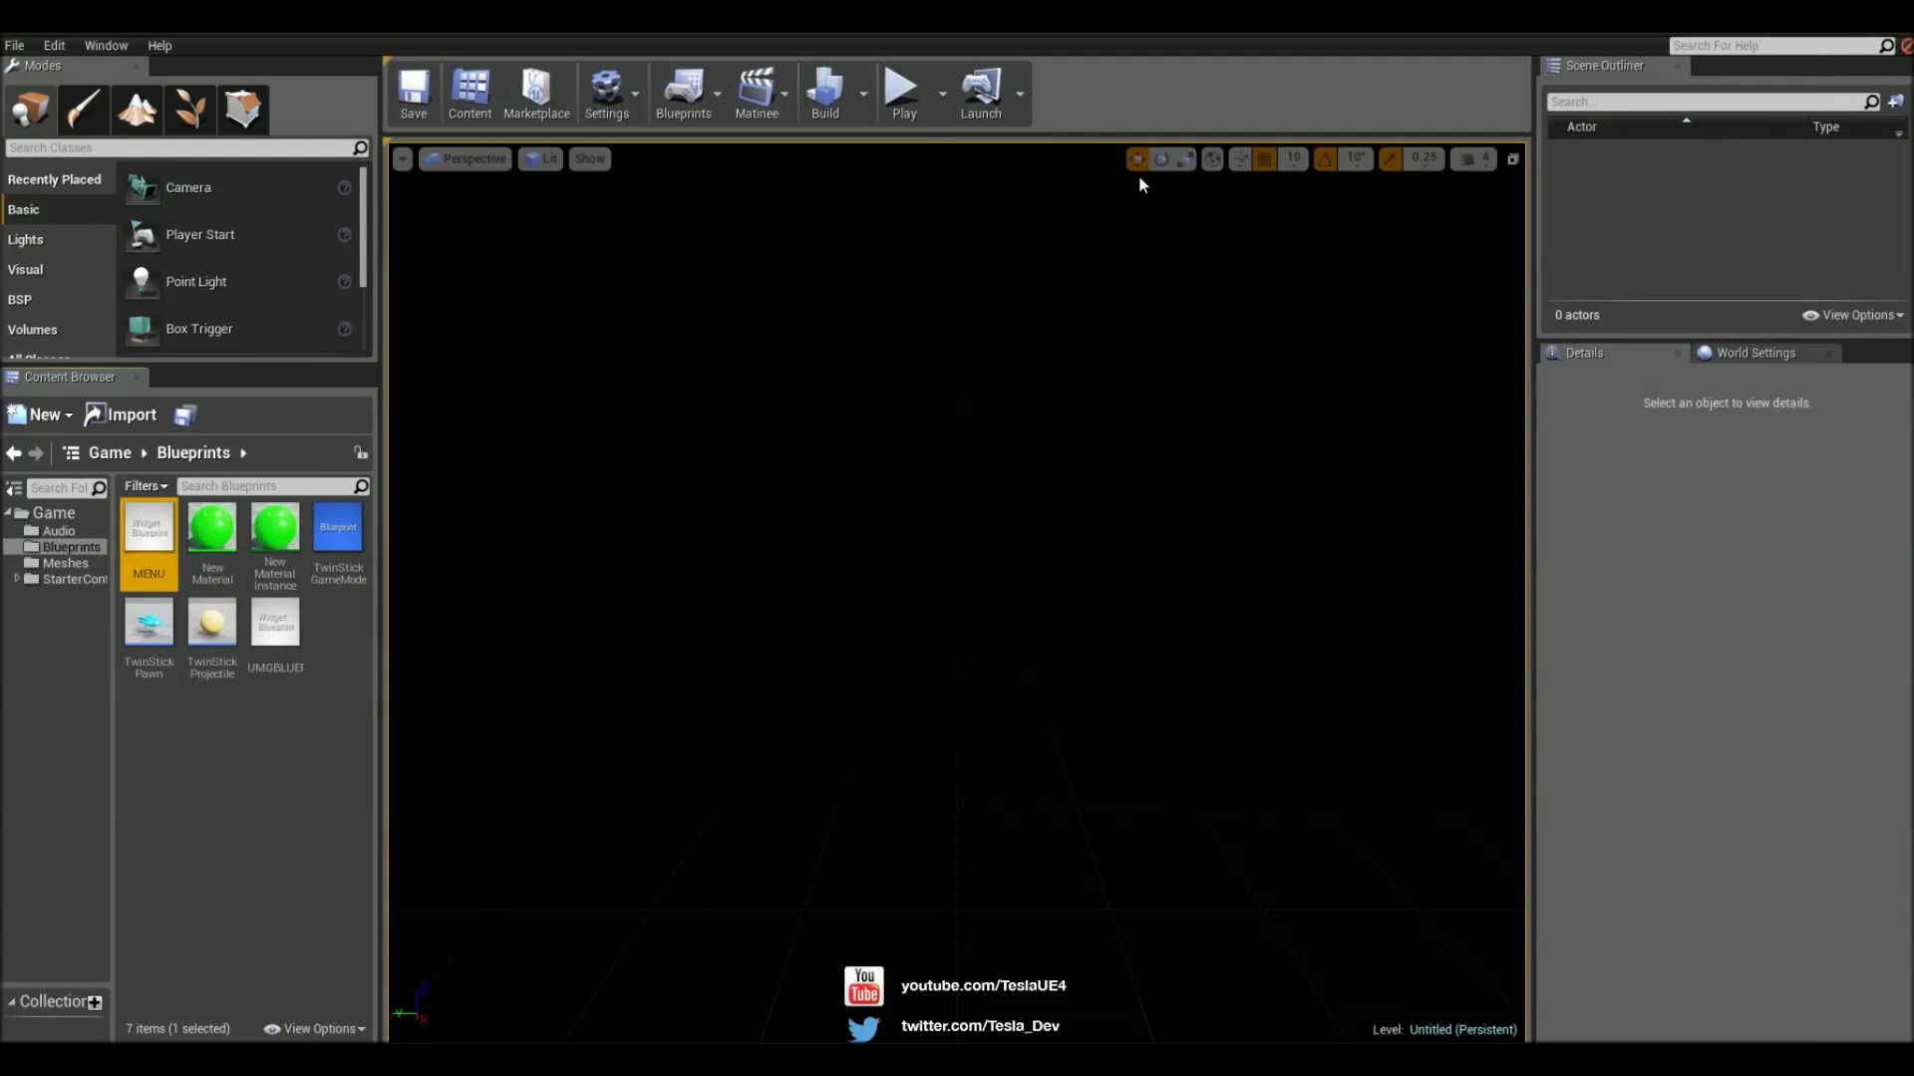
Play the level to check the menu's centring at normal and full-screen size, and test the NEW GAME button
click(902, 91)
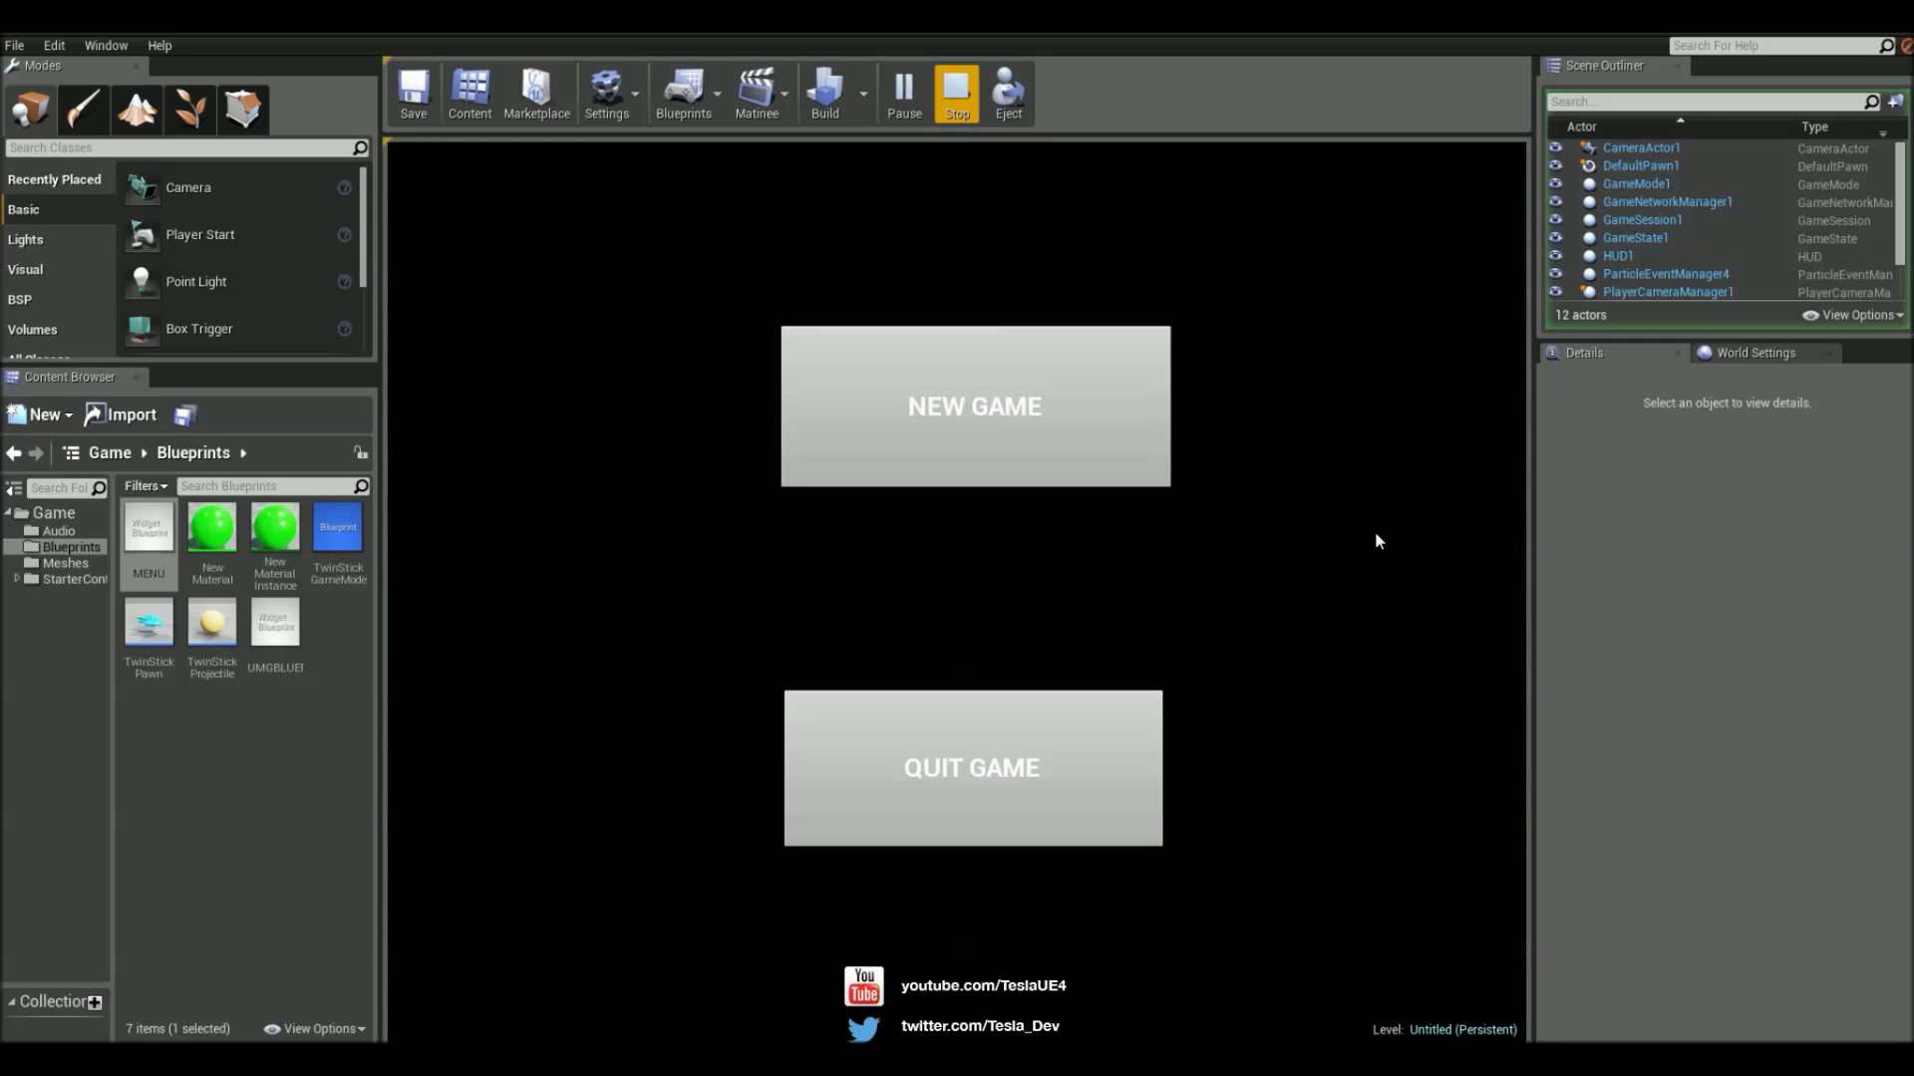
key(F11)
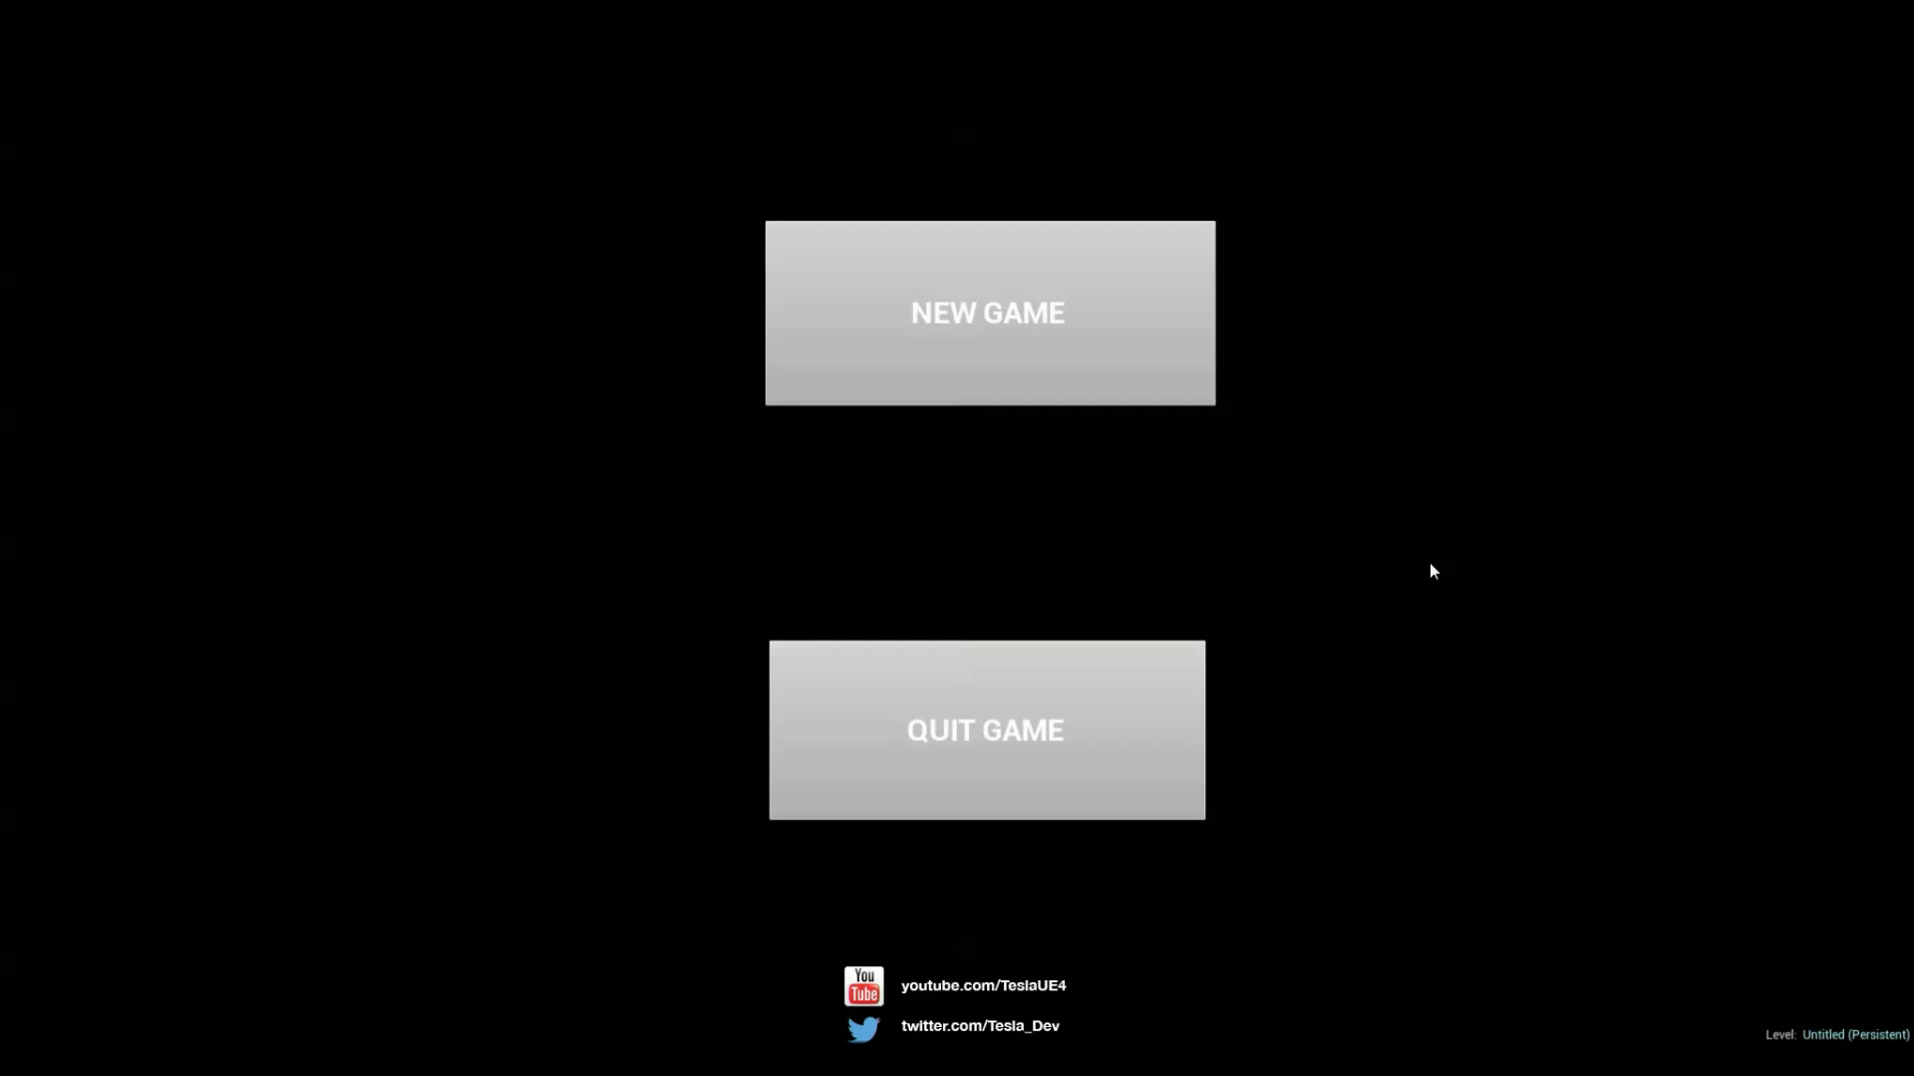
key(F11)
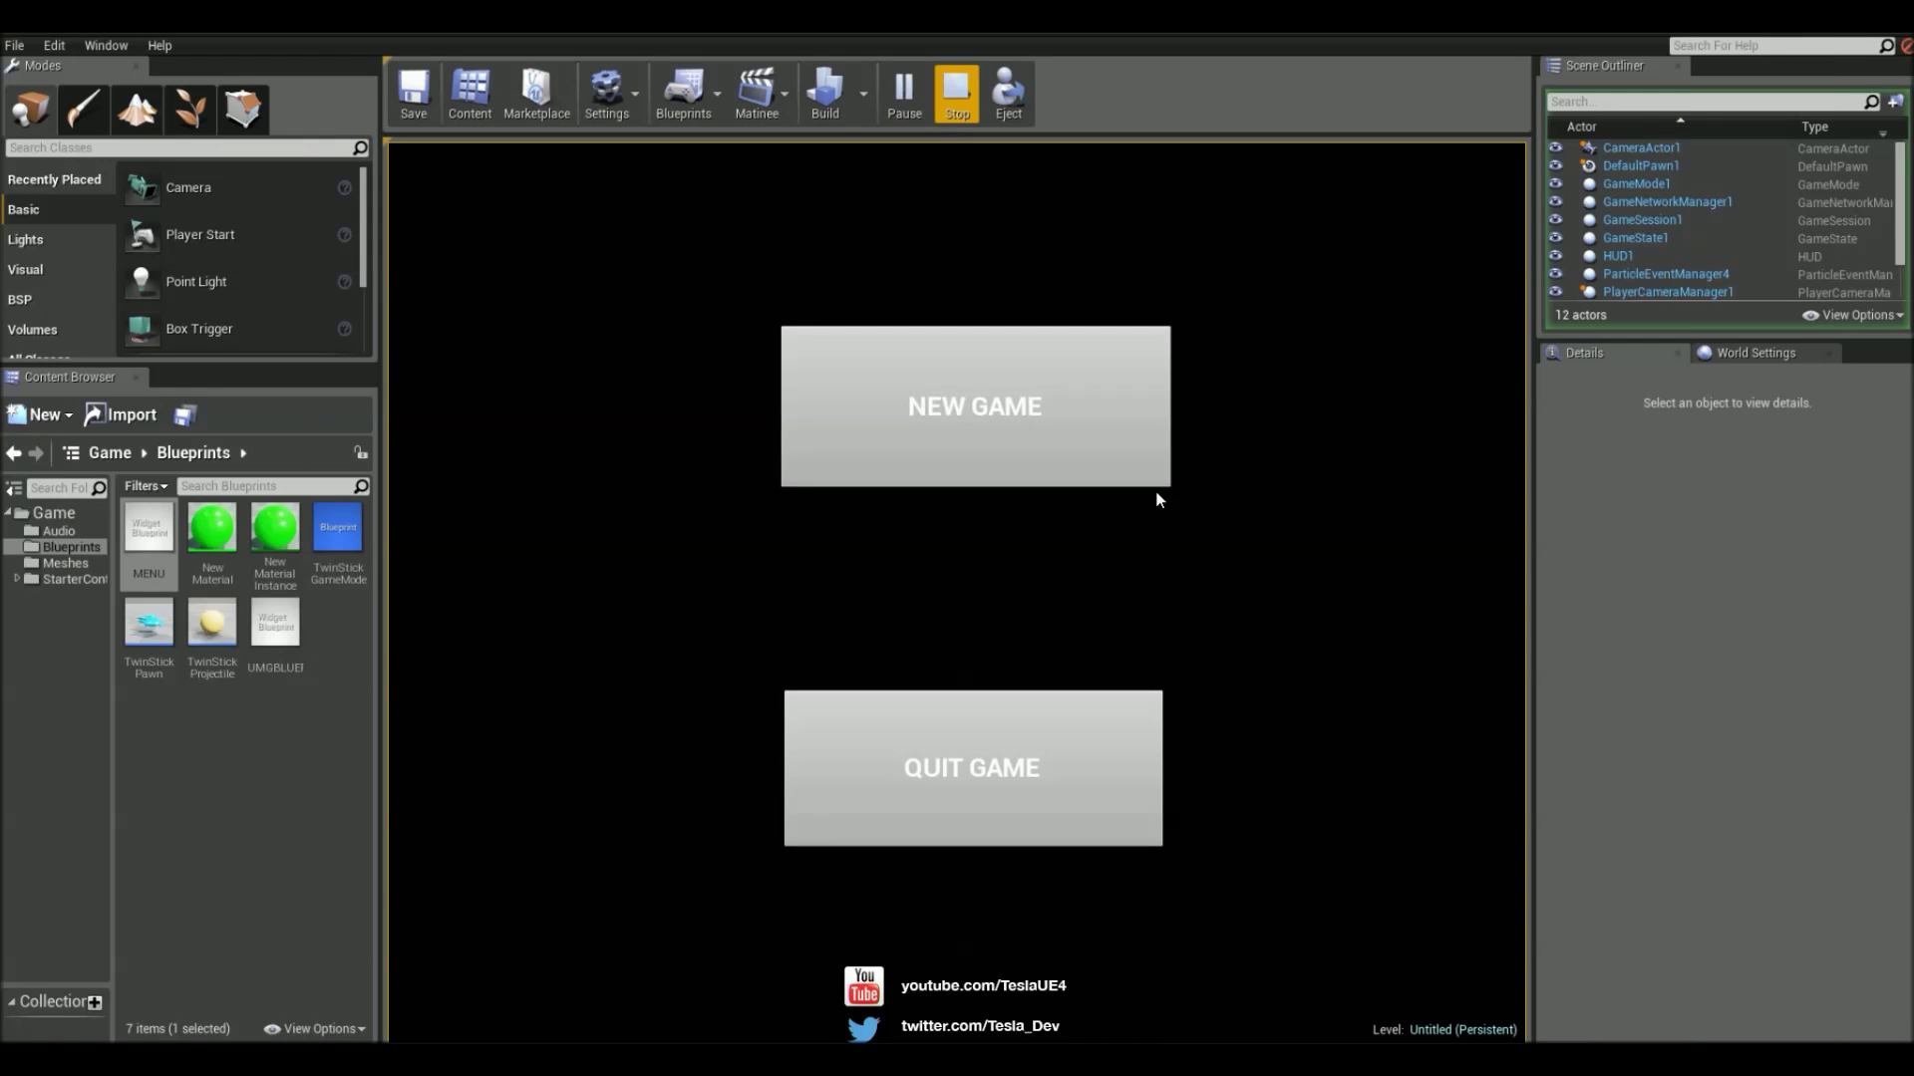
click(1106, 402)
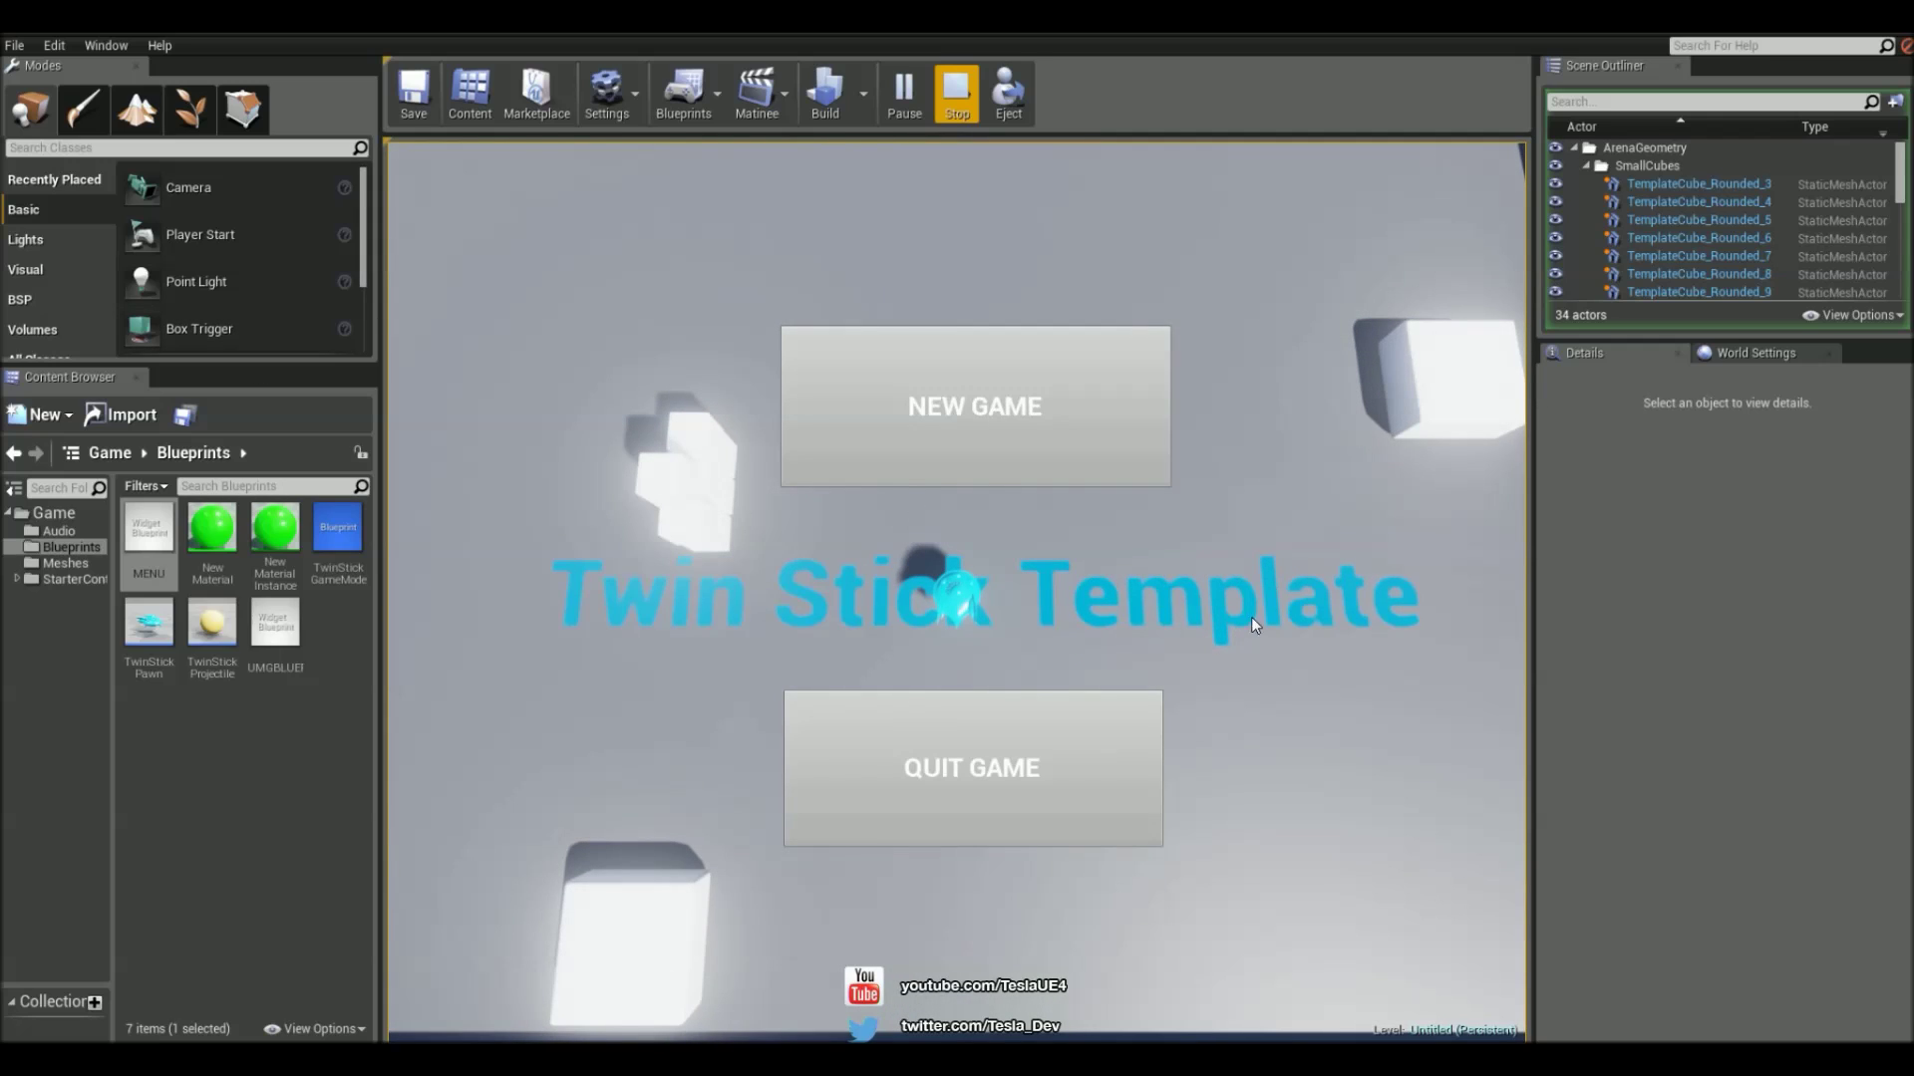
click(957, 96)
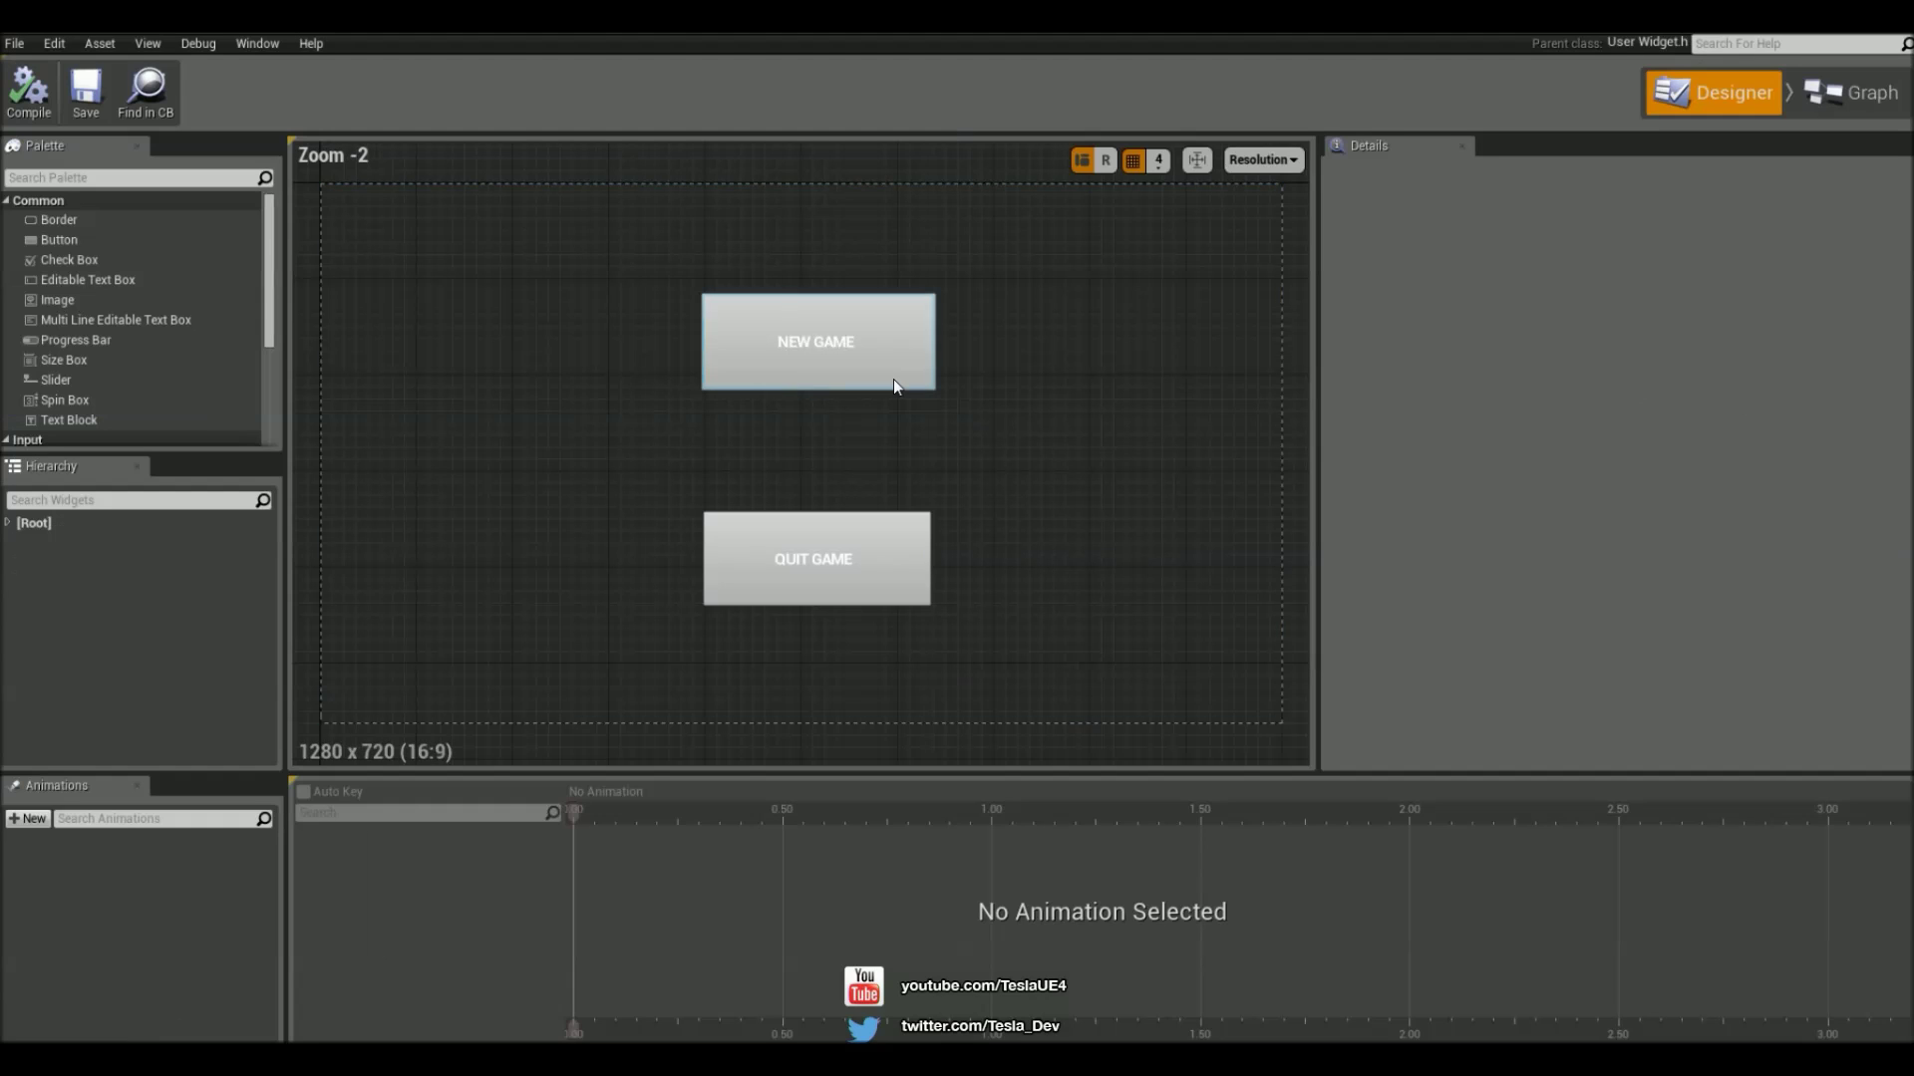
Open the MENU widget's event graph and realign the Open Level node with the NEW GAME button's OnClicked event
click(893, 379)
scroll(1570, 649, down, 6)
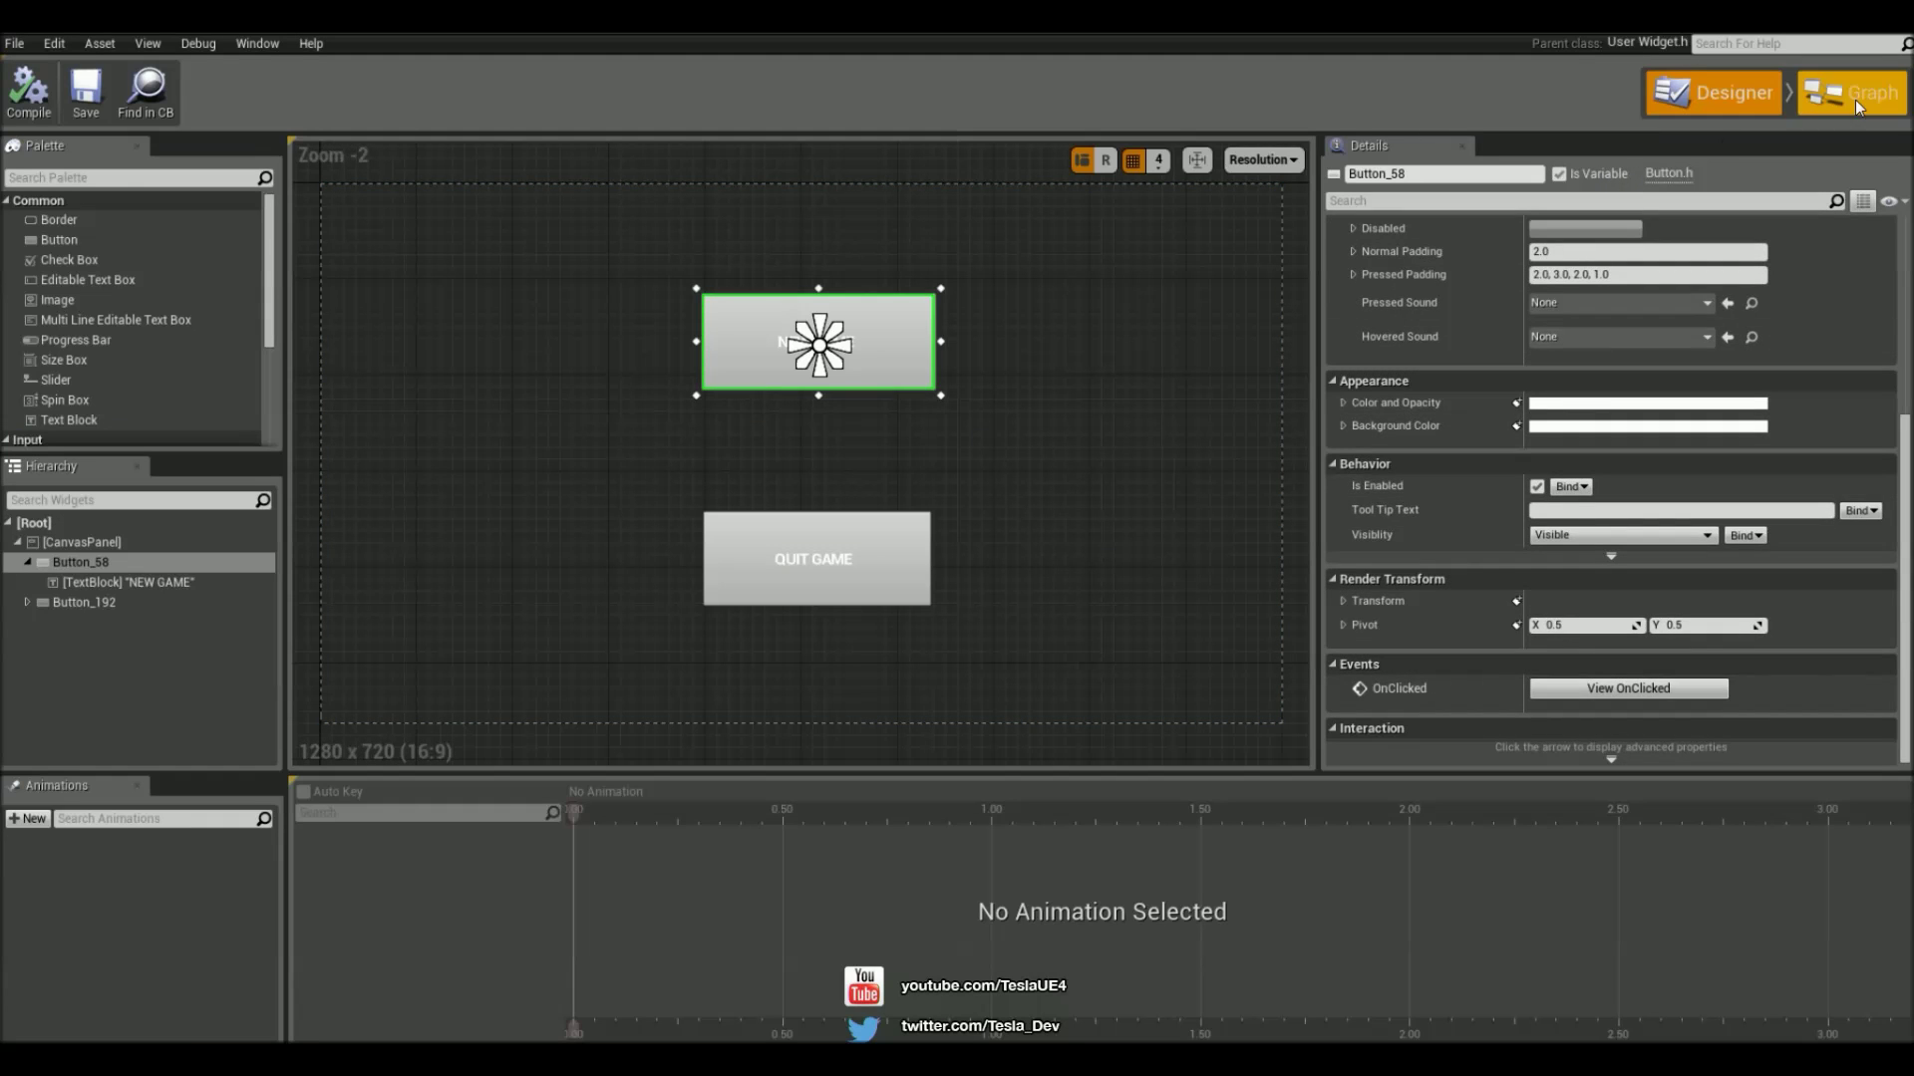
click(1852, 94)
right_drag(1194, 390, 779, 658)
drag(1123, 576, 1186, 543)
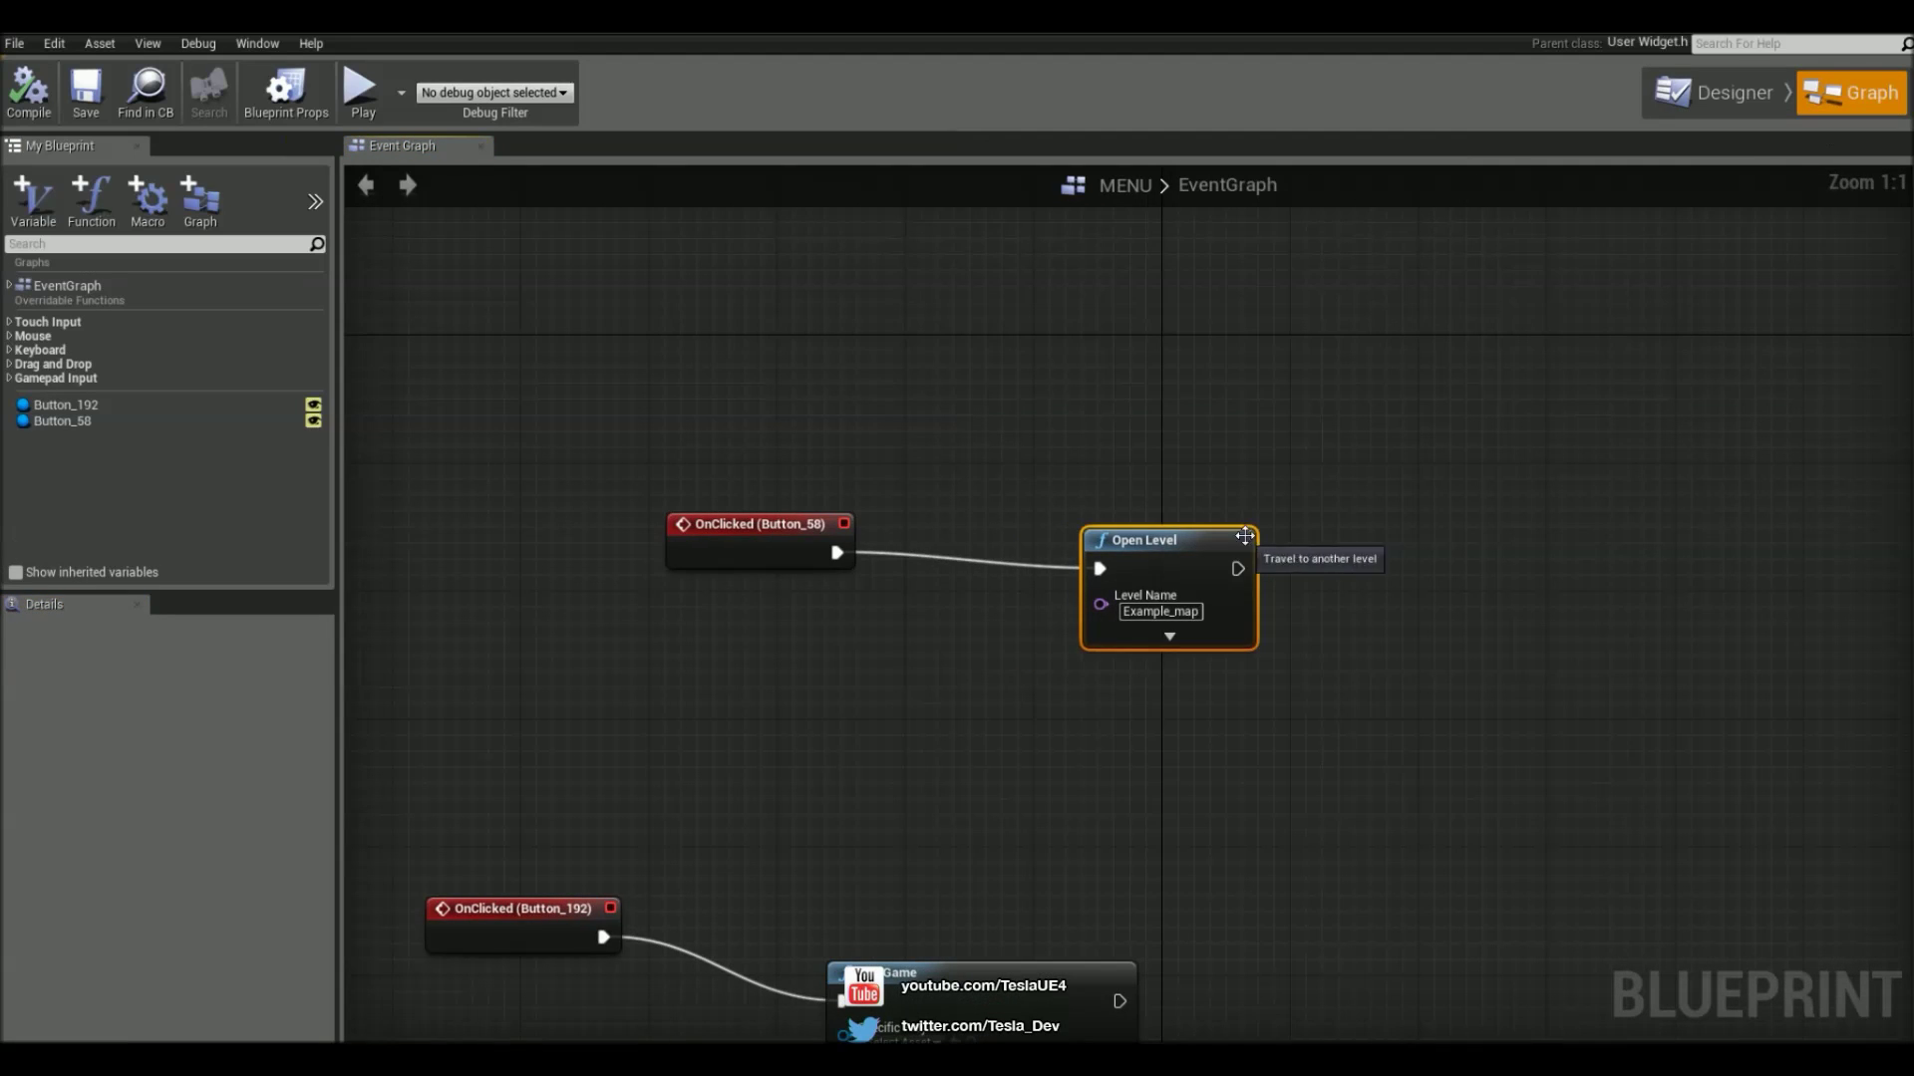
right_drag(1467, 524, 1172, 507)
click(977, 565)
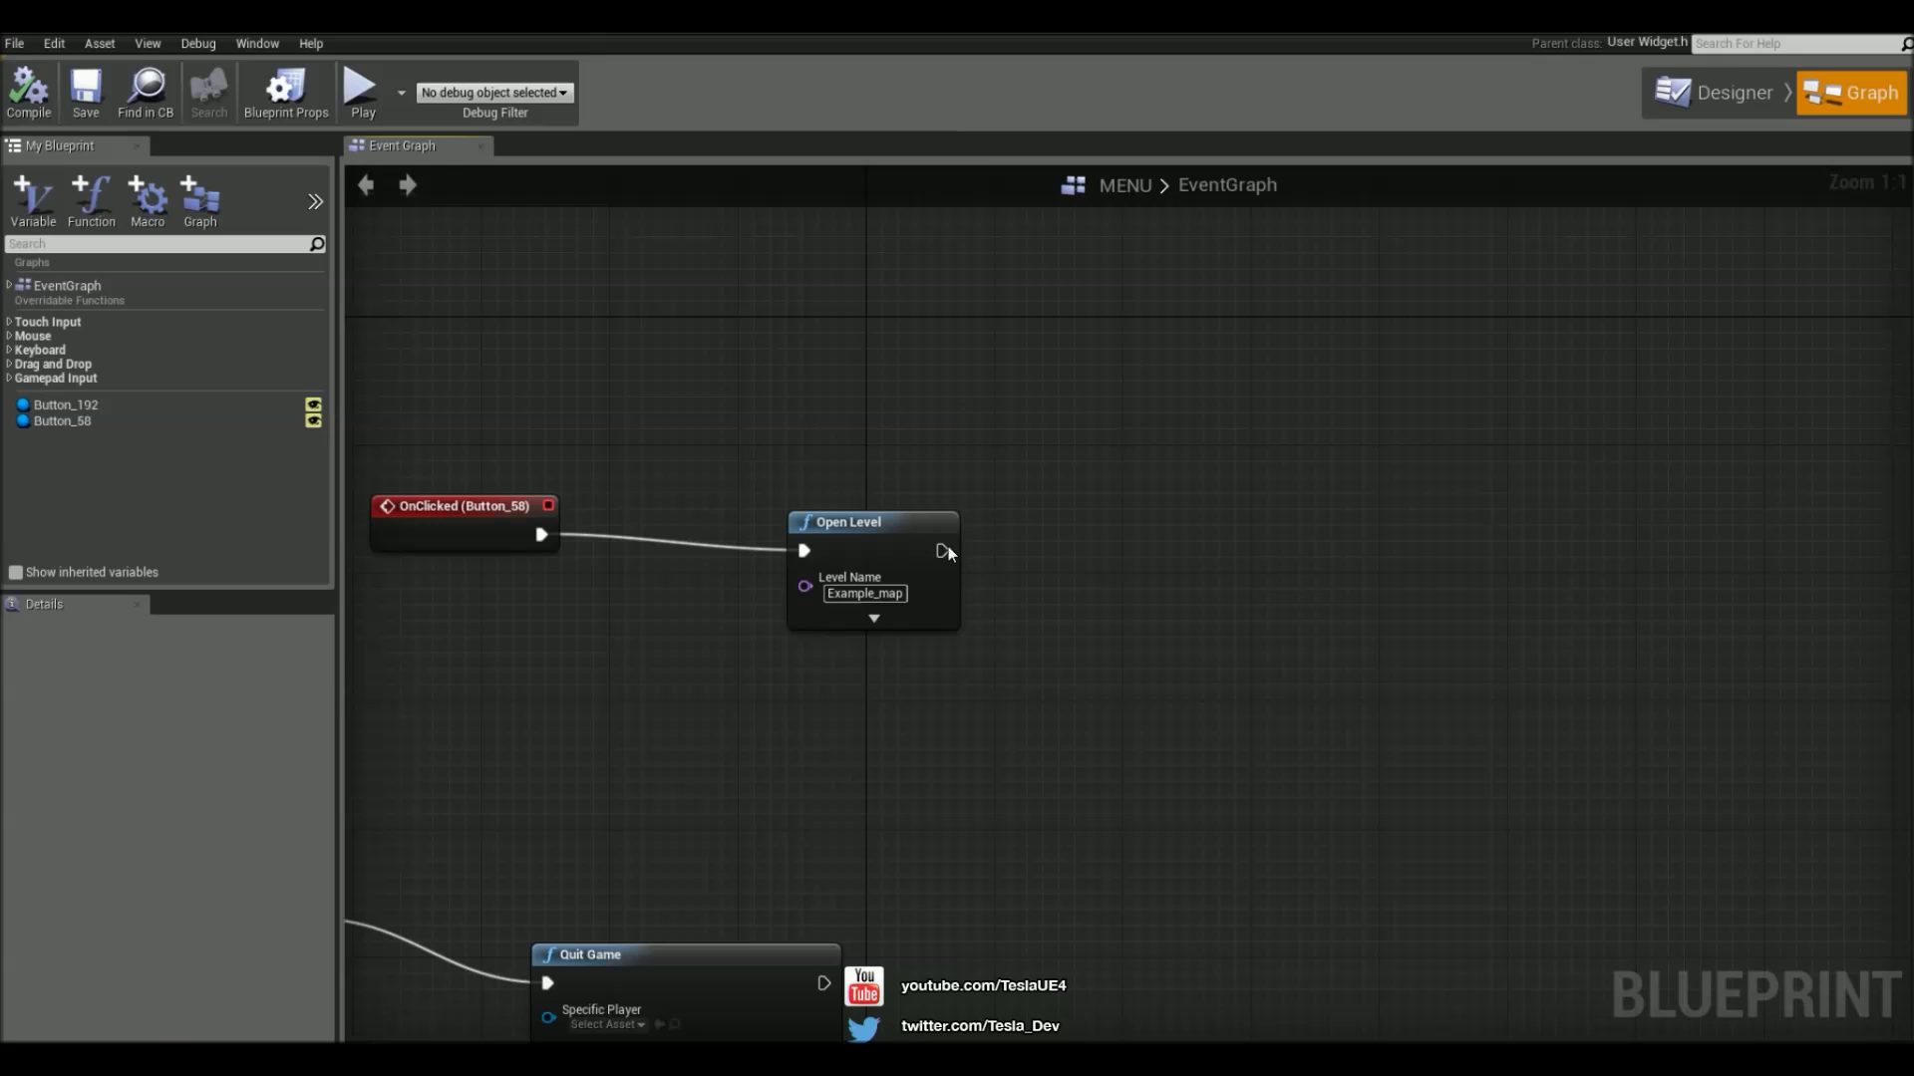
Add a Remove from Viewport node that runs after the Open Level node
drag(941, 551, 1063, 540)
text(rem)
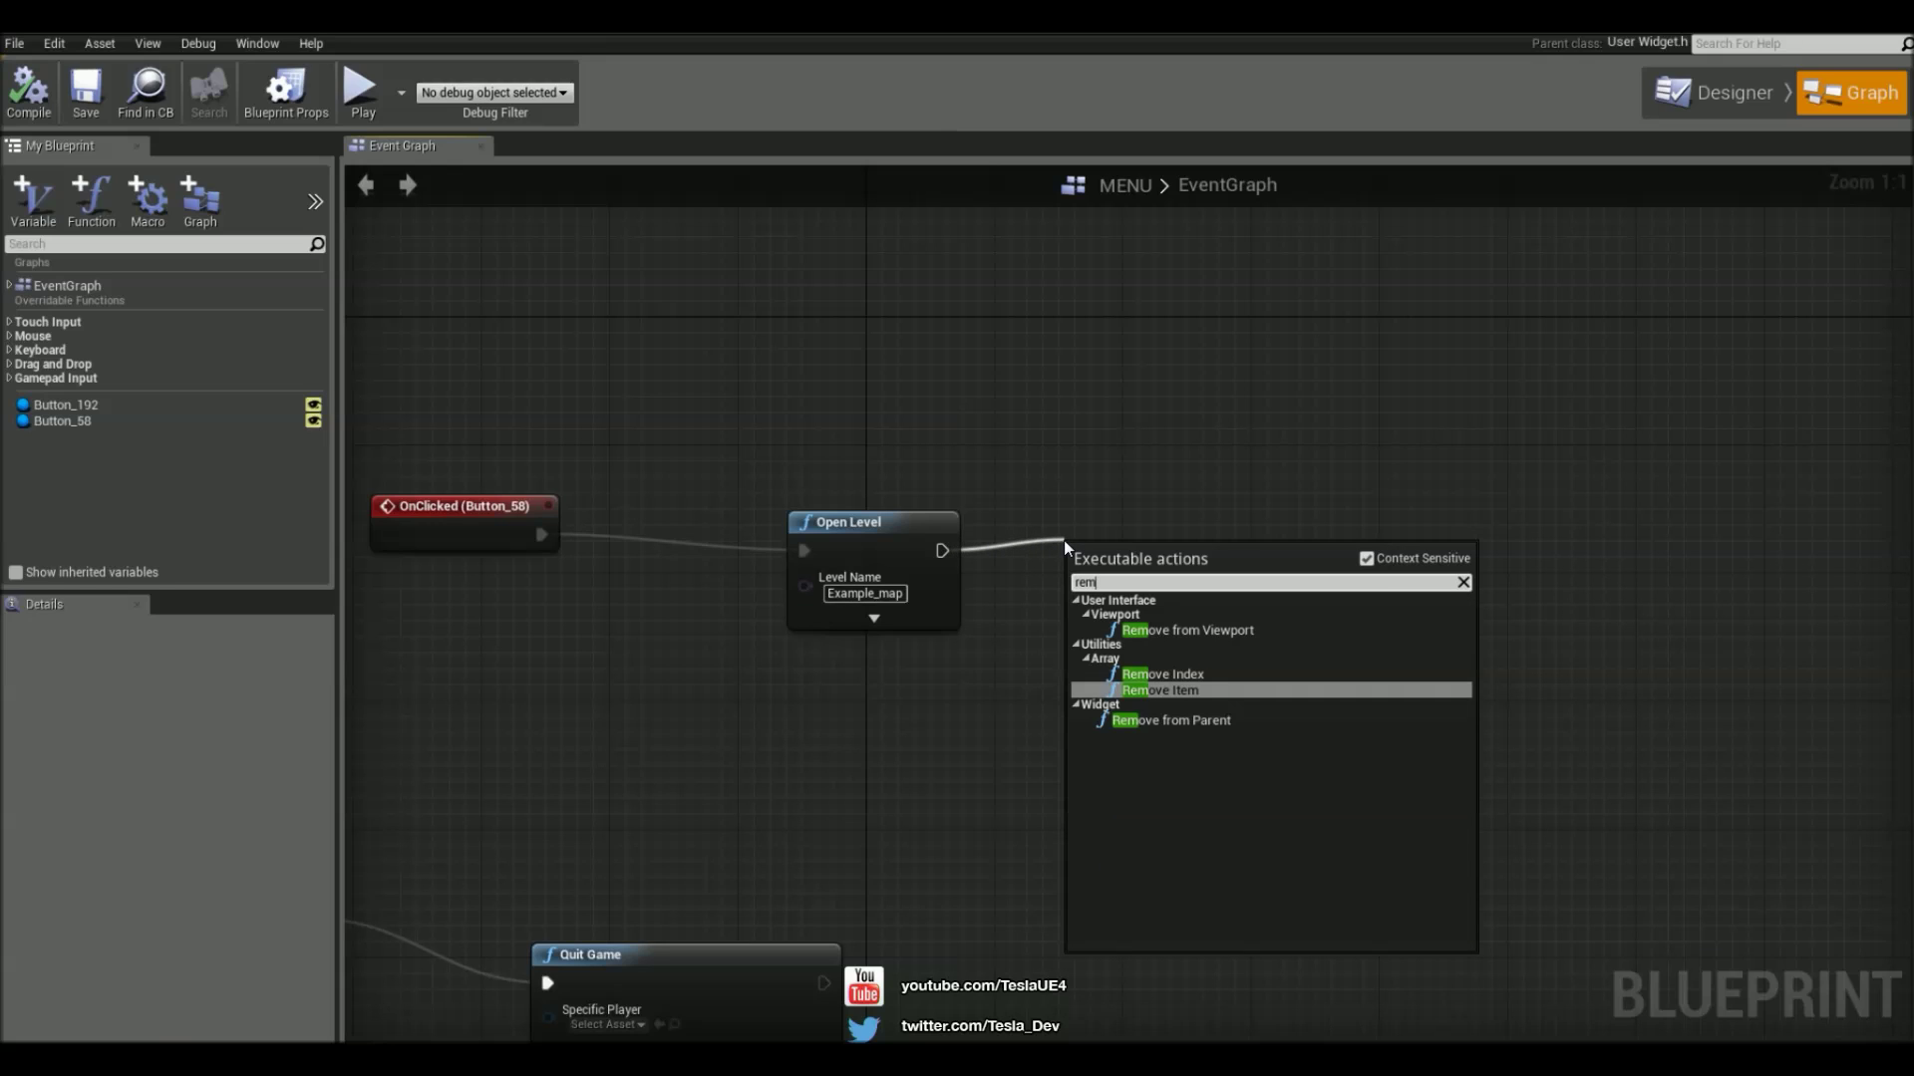
text(ov)
key(Up)
key(Up)
key(Return)
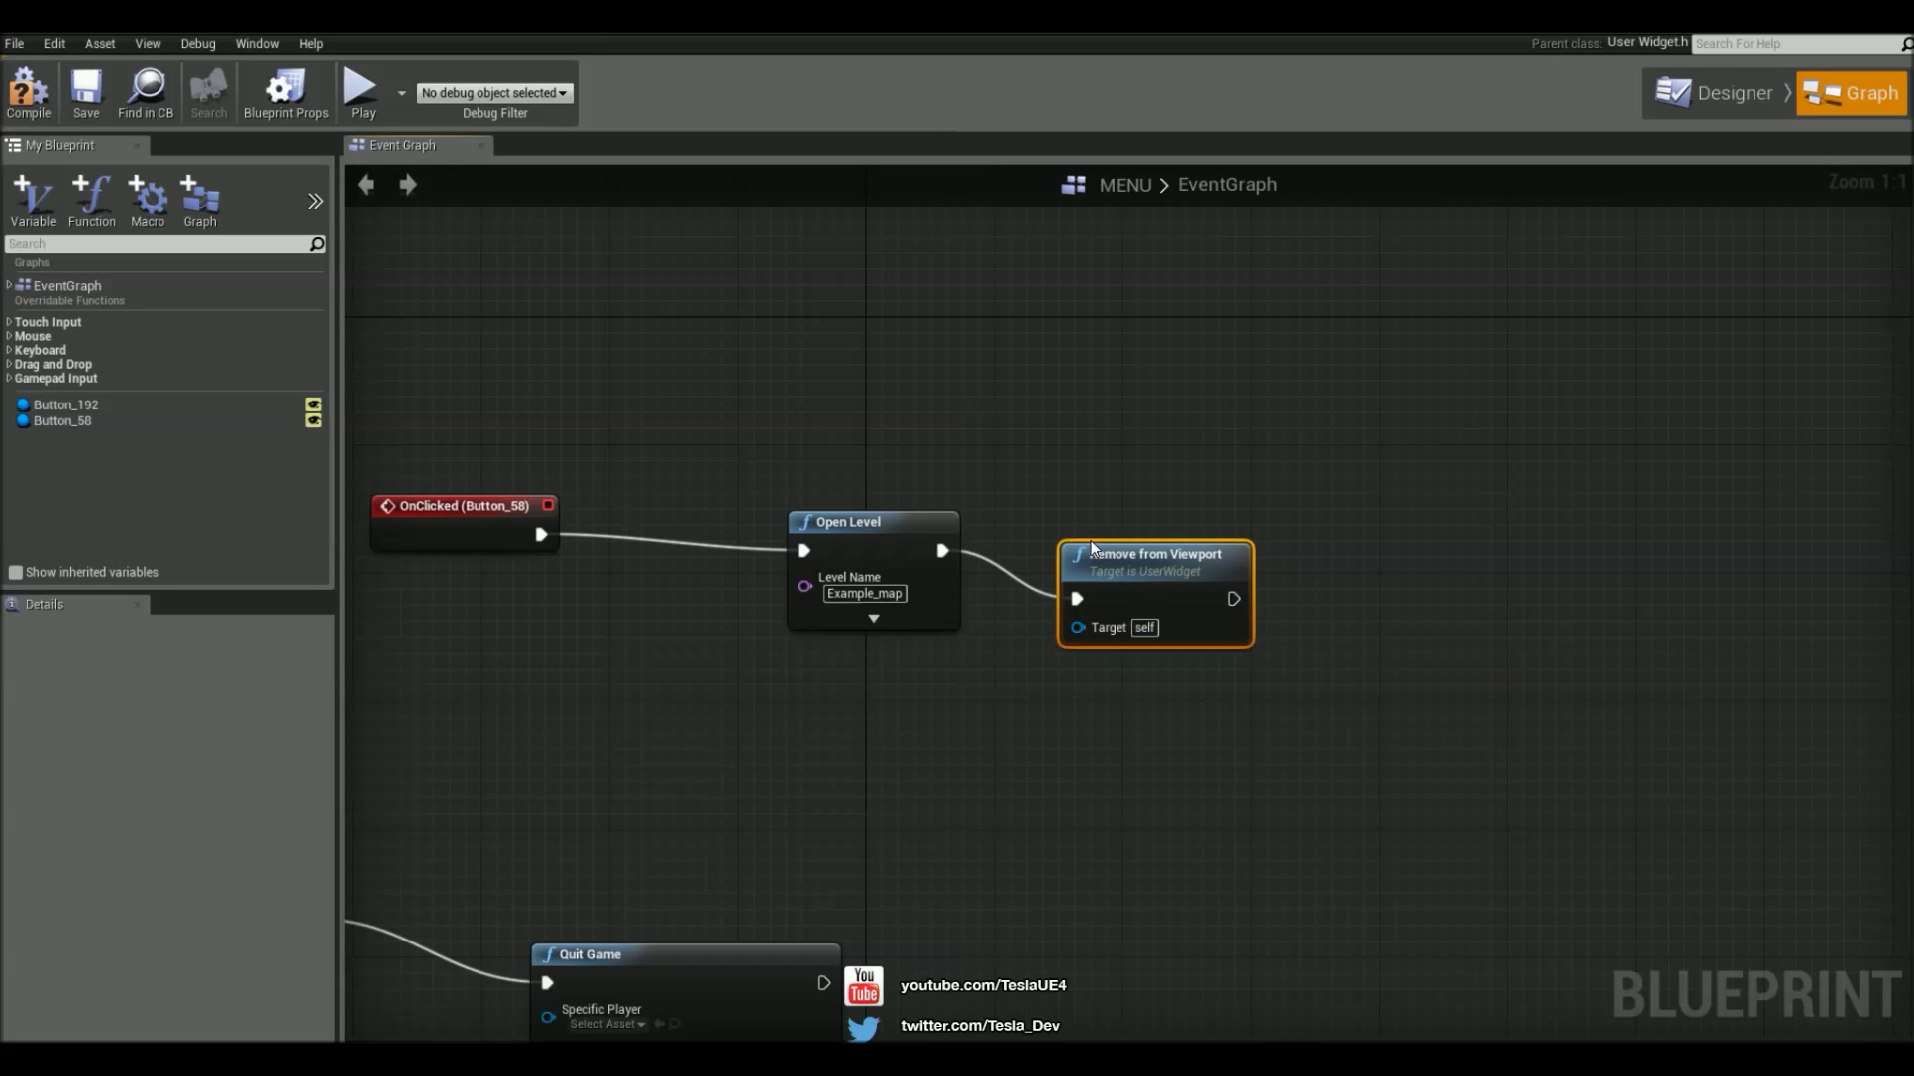
Add a Get Player Controller node below the Remove from Viewport node in the MENU graph
right_drag(1090, 540, 950, 454)
click(1073, 602)
right_click(1053, 610)
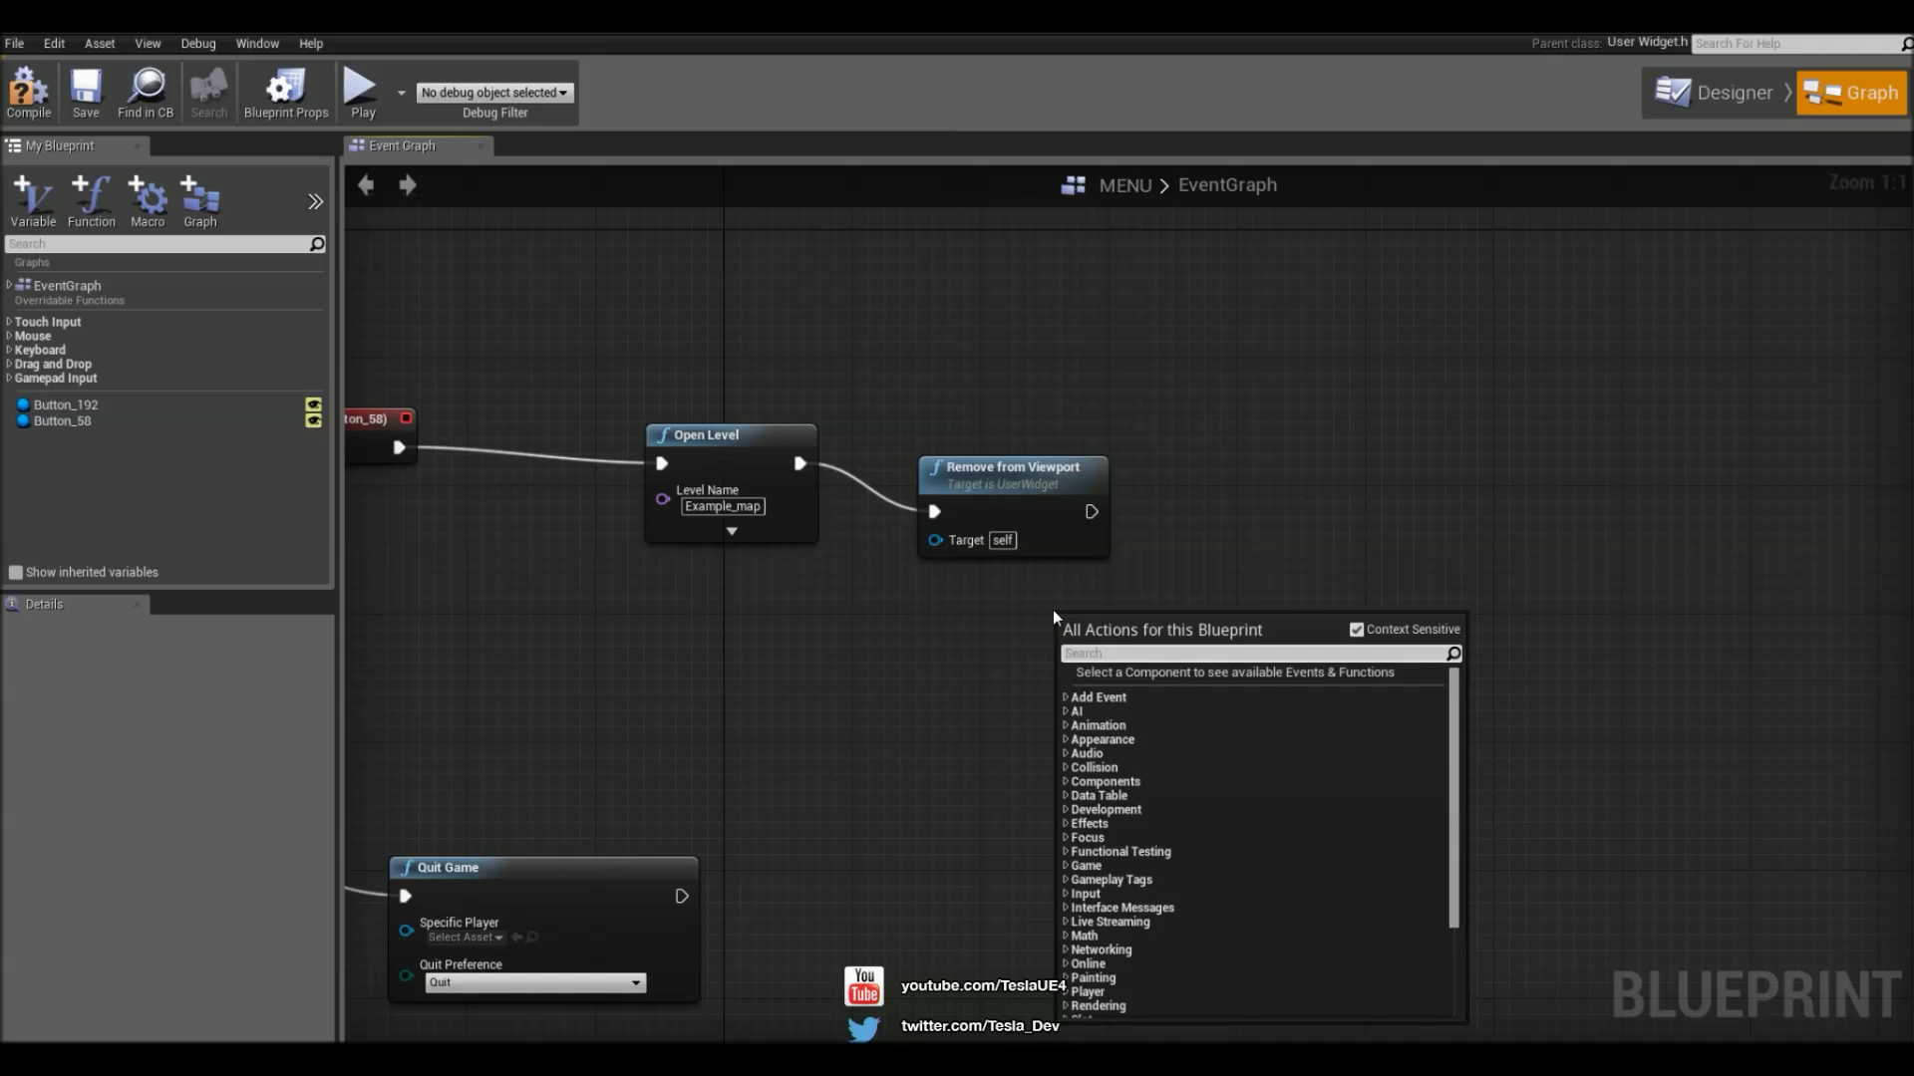
text(get player controller)
key(Return)
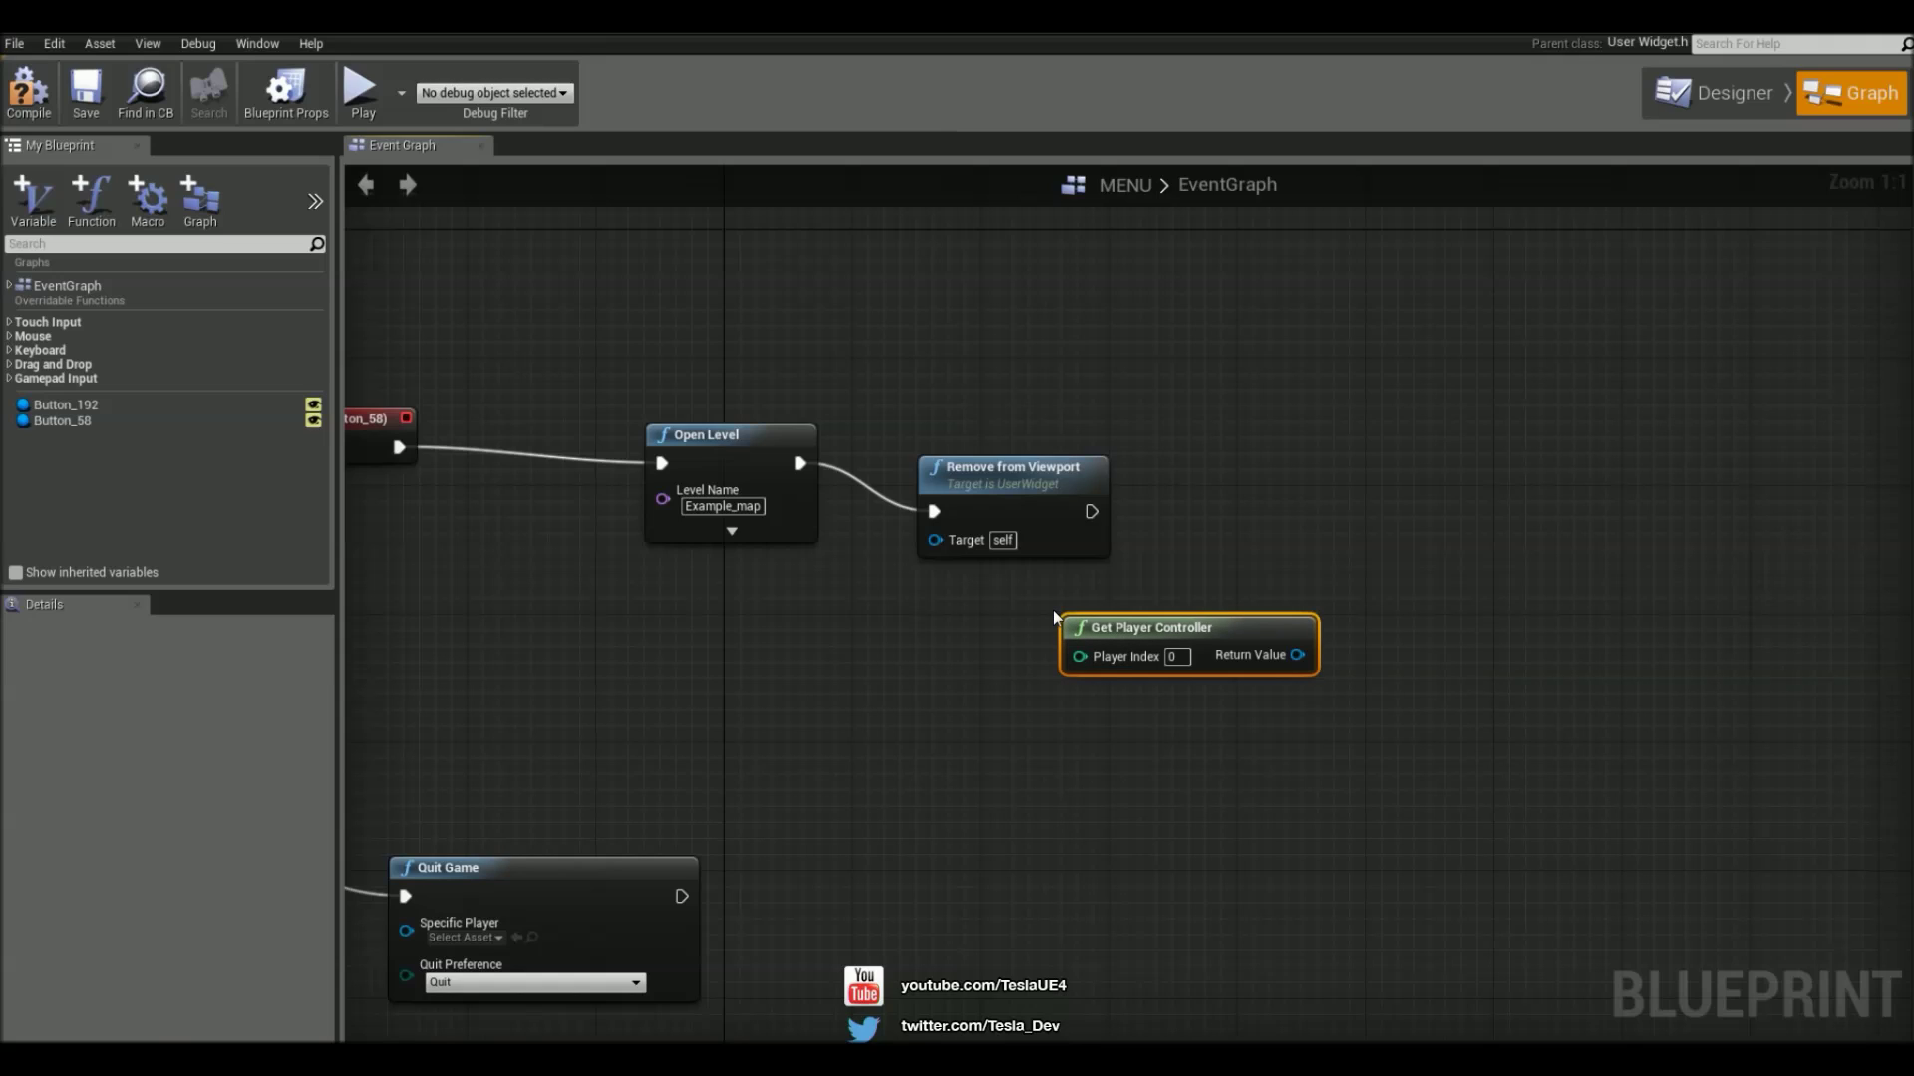
Create a Set Show Mouse Cursor node from the player controller and run it after Remove from Viewport
drag(1296, 654, 1465, 554)
text(s)
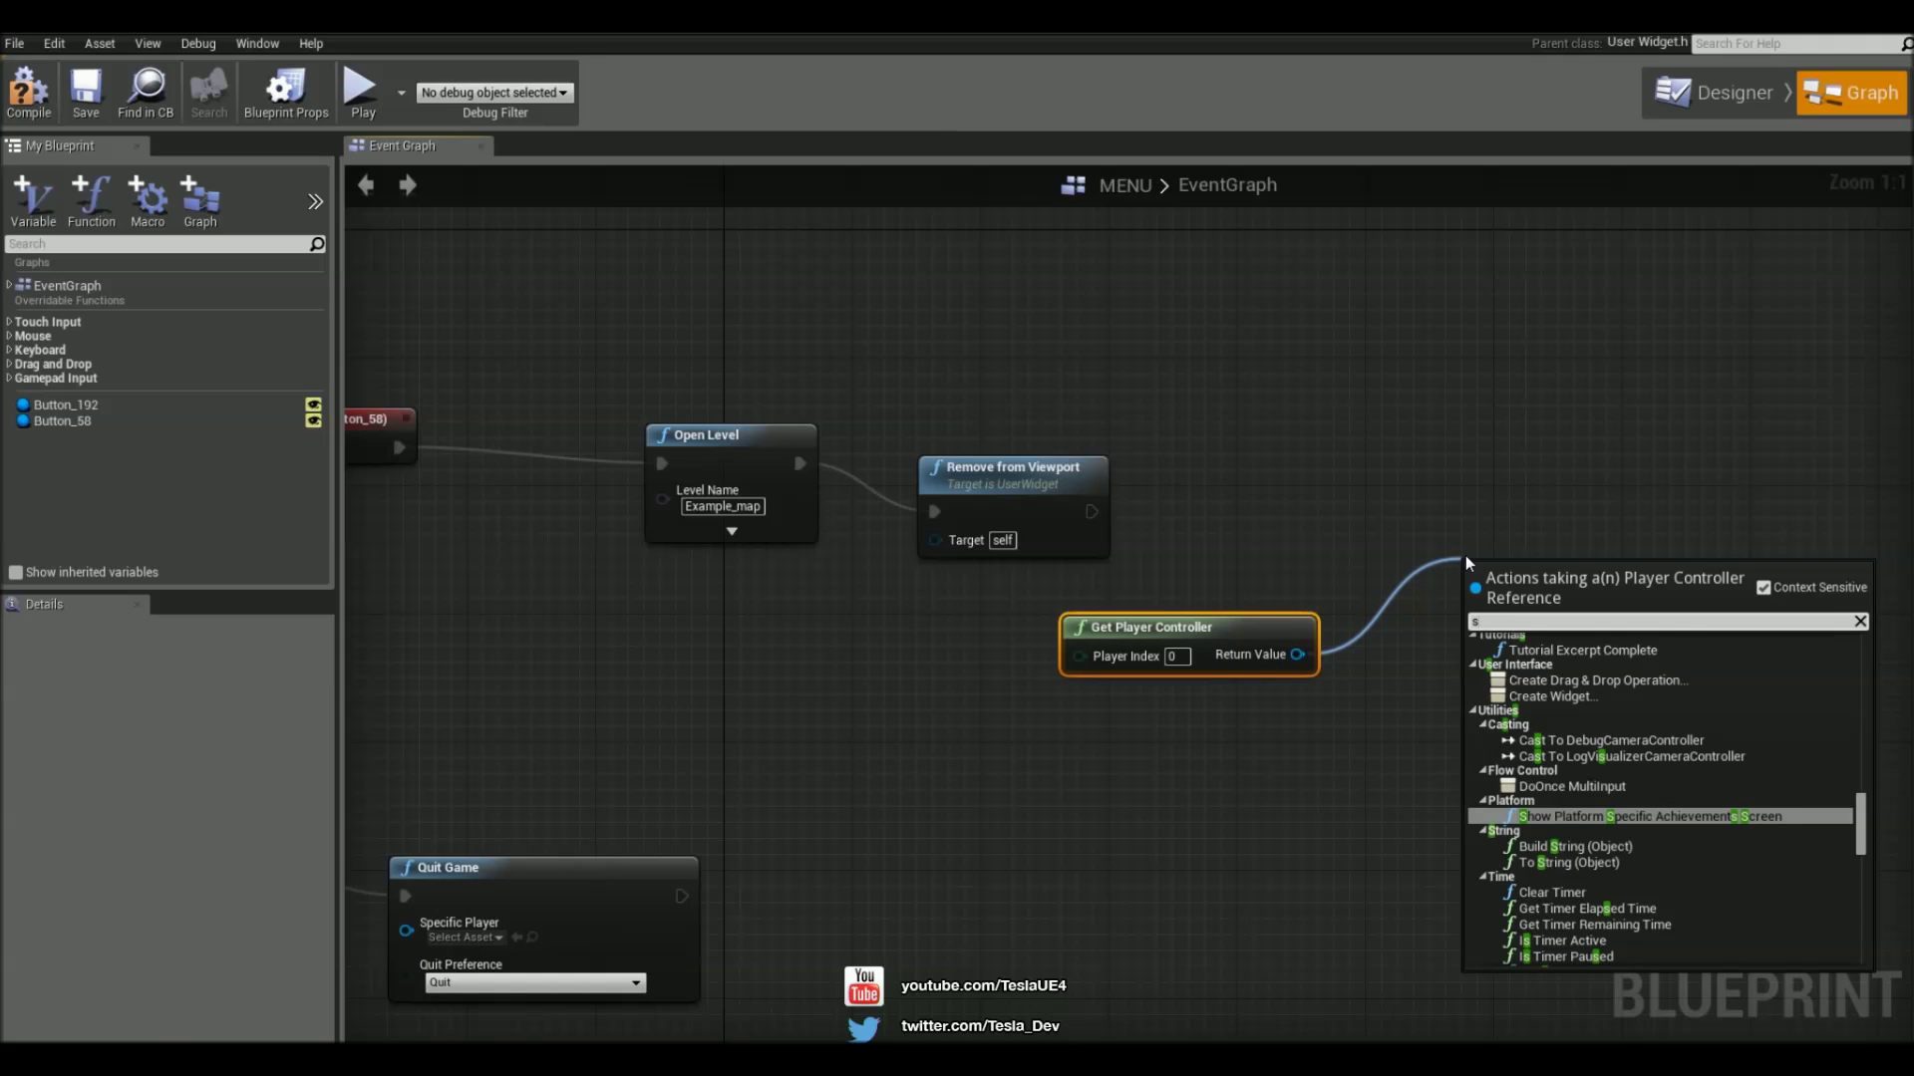
text(et mouse)
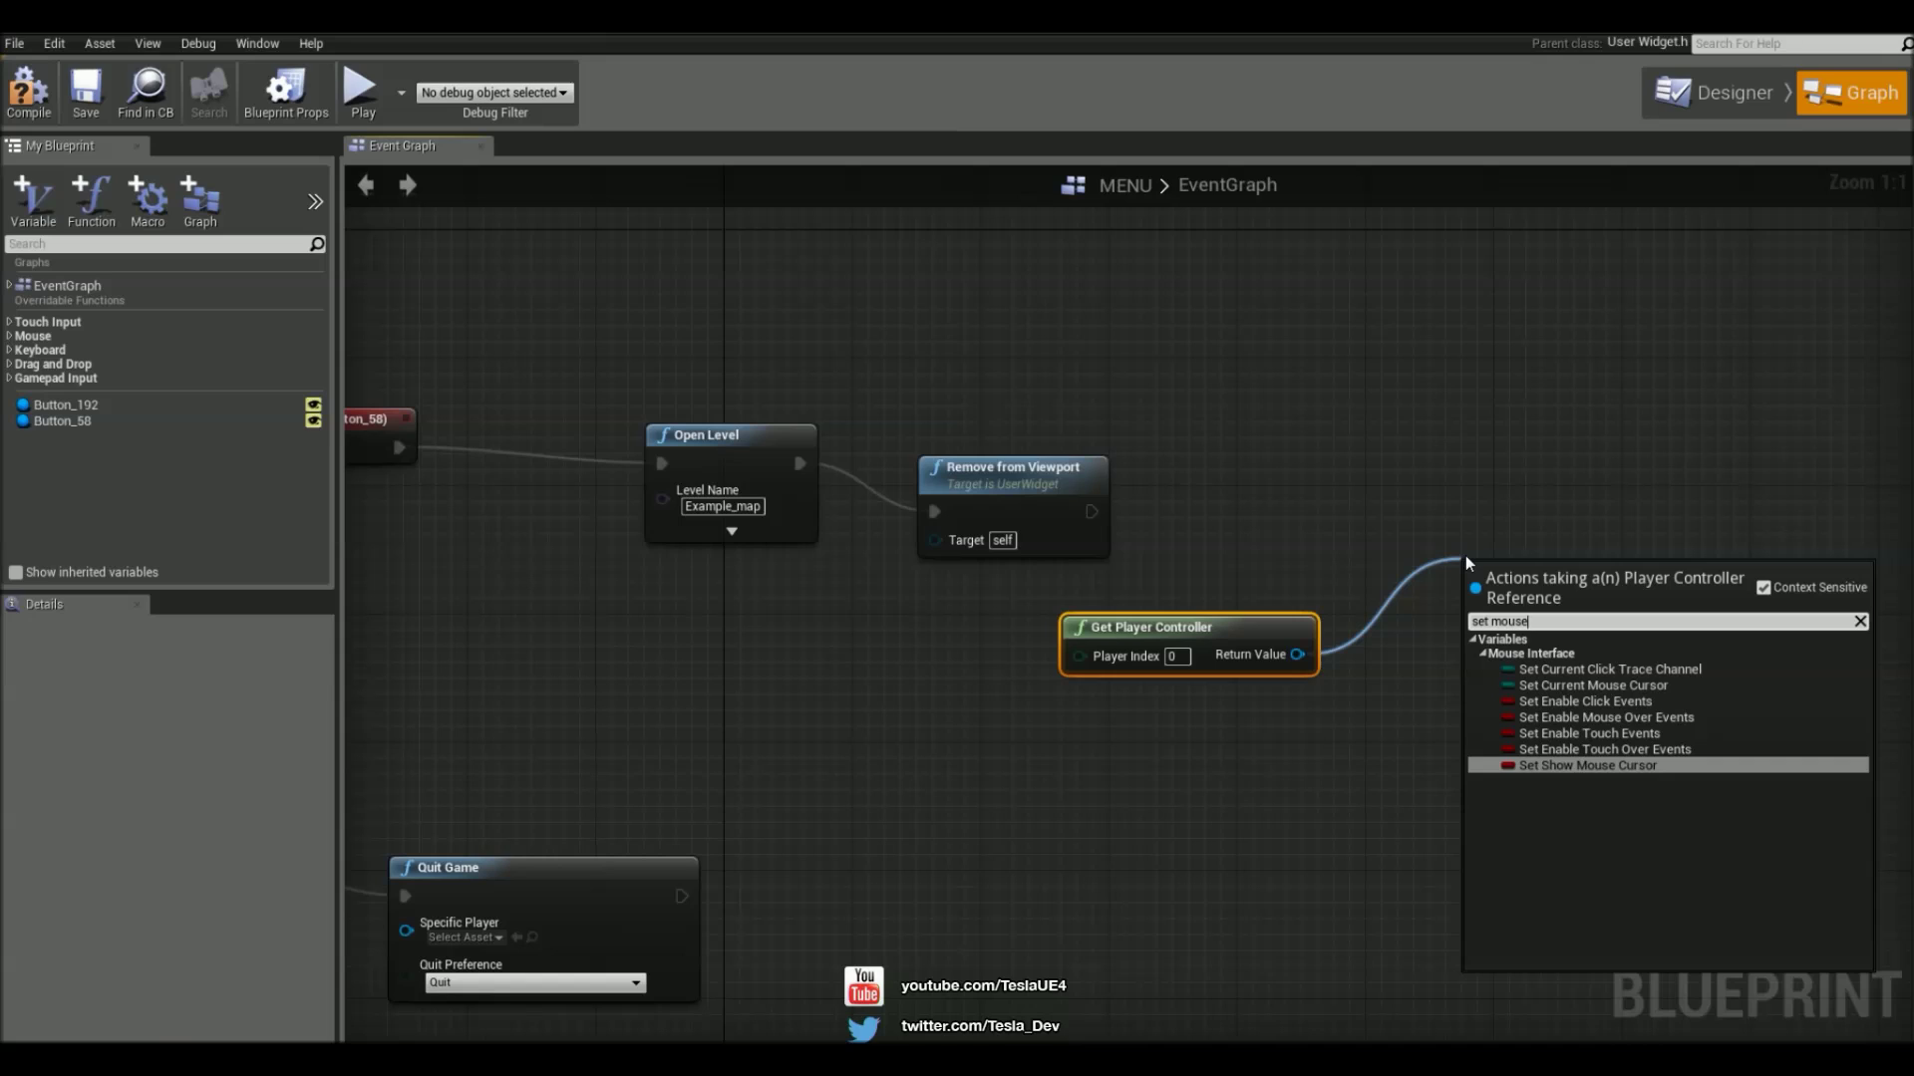
key(Return)
drag(1546, 566, 1501, 473)
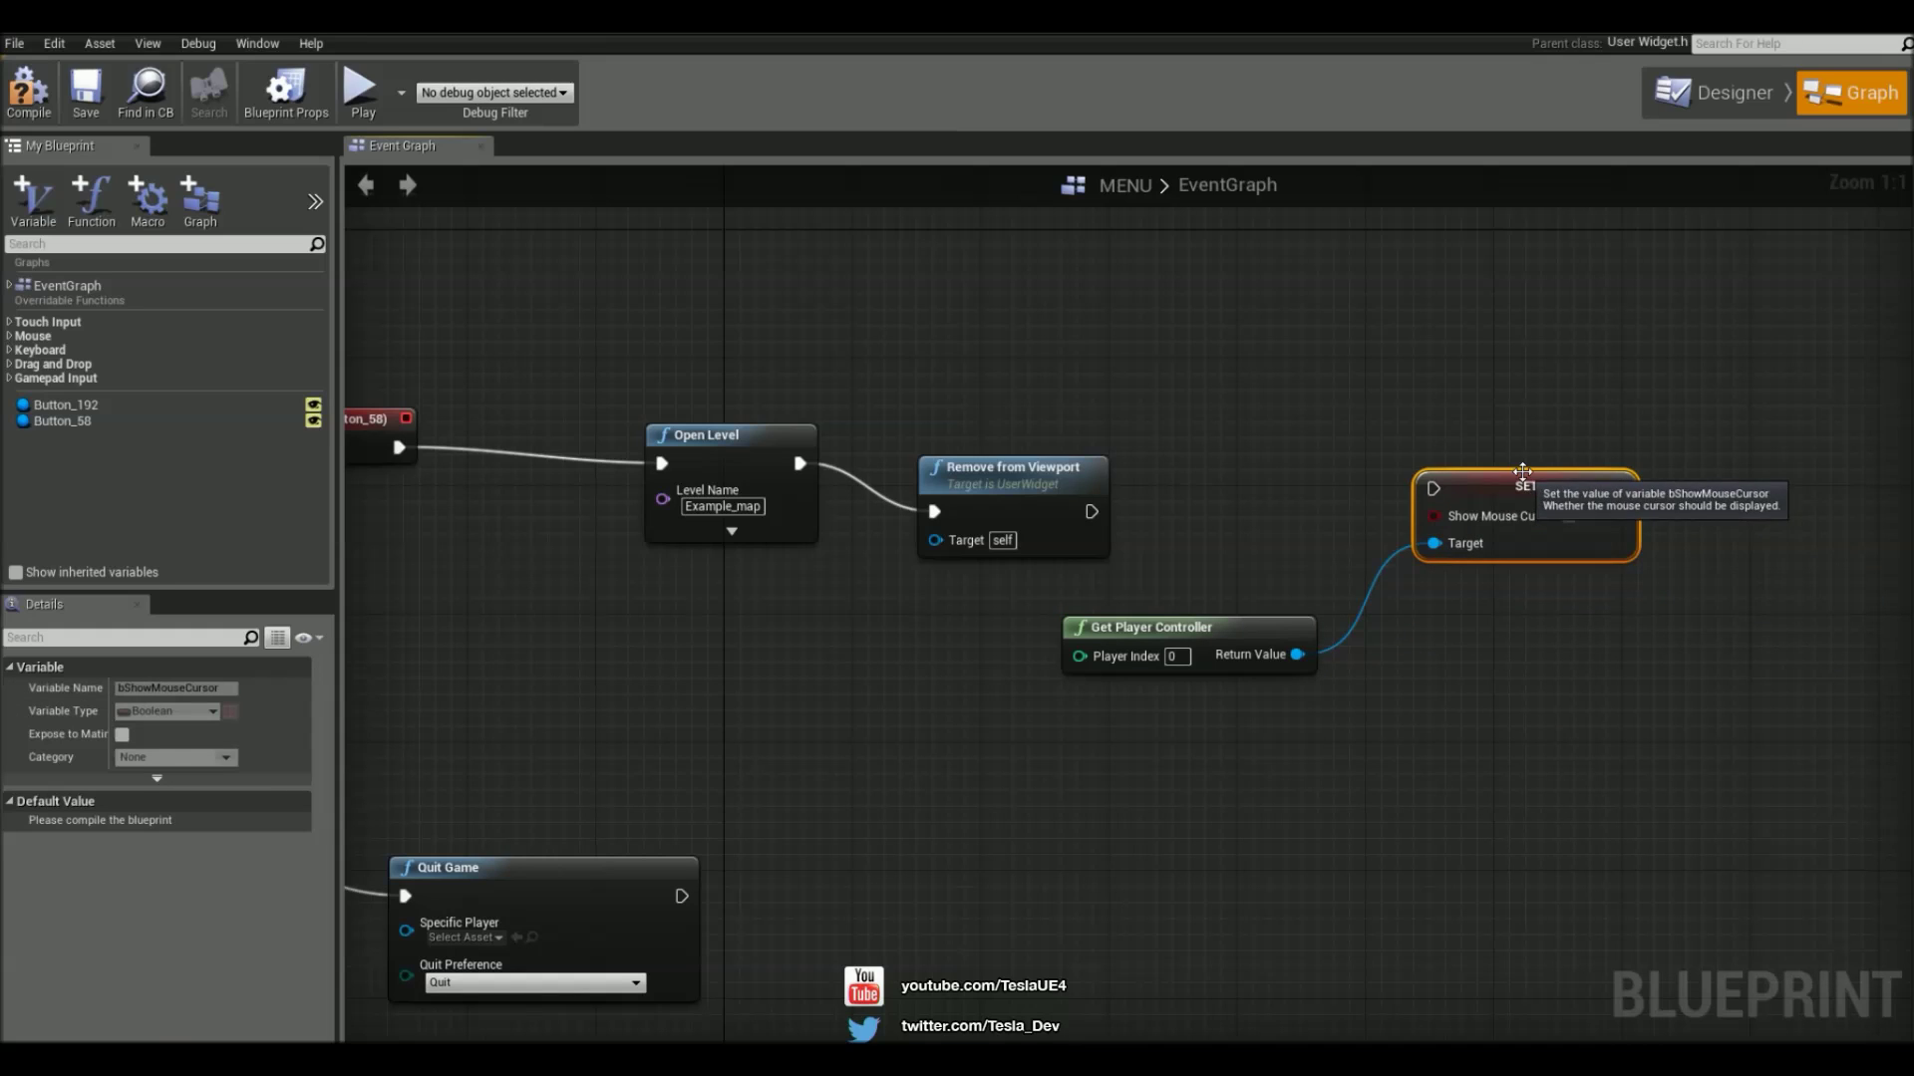
click(1318, 476)
drag(1091, 511, 1434, 489)
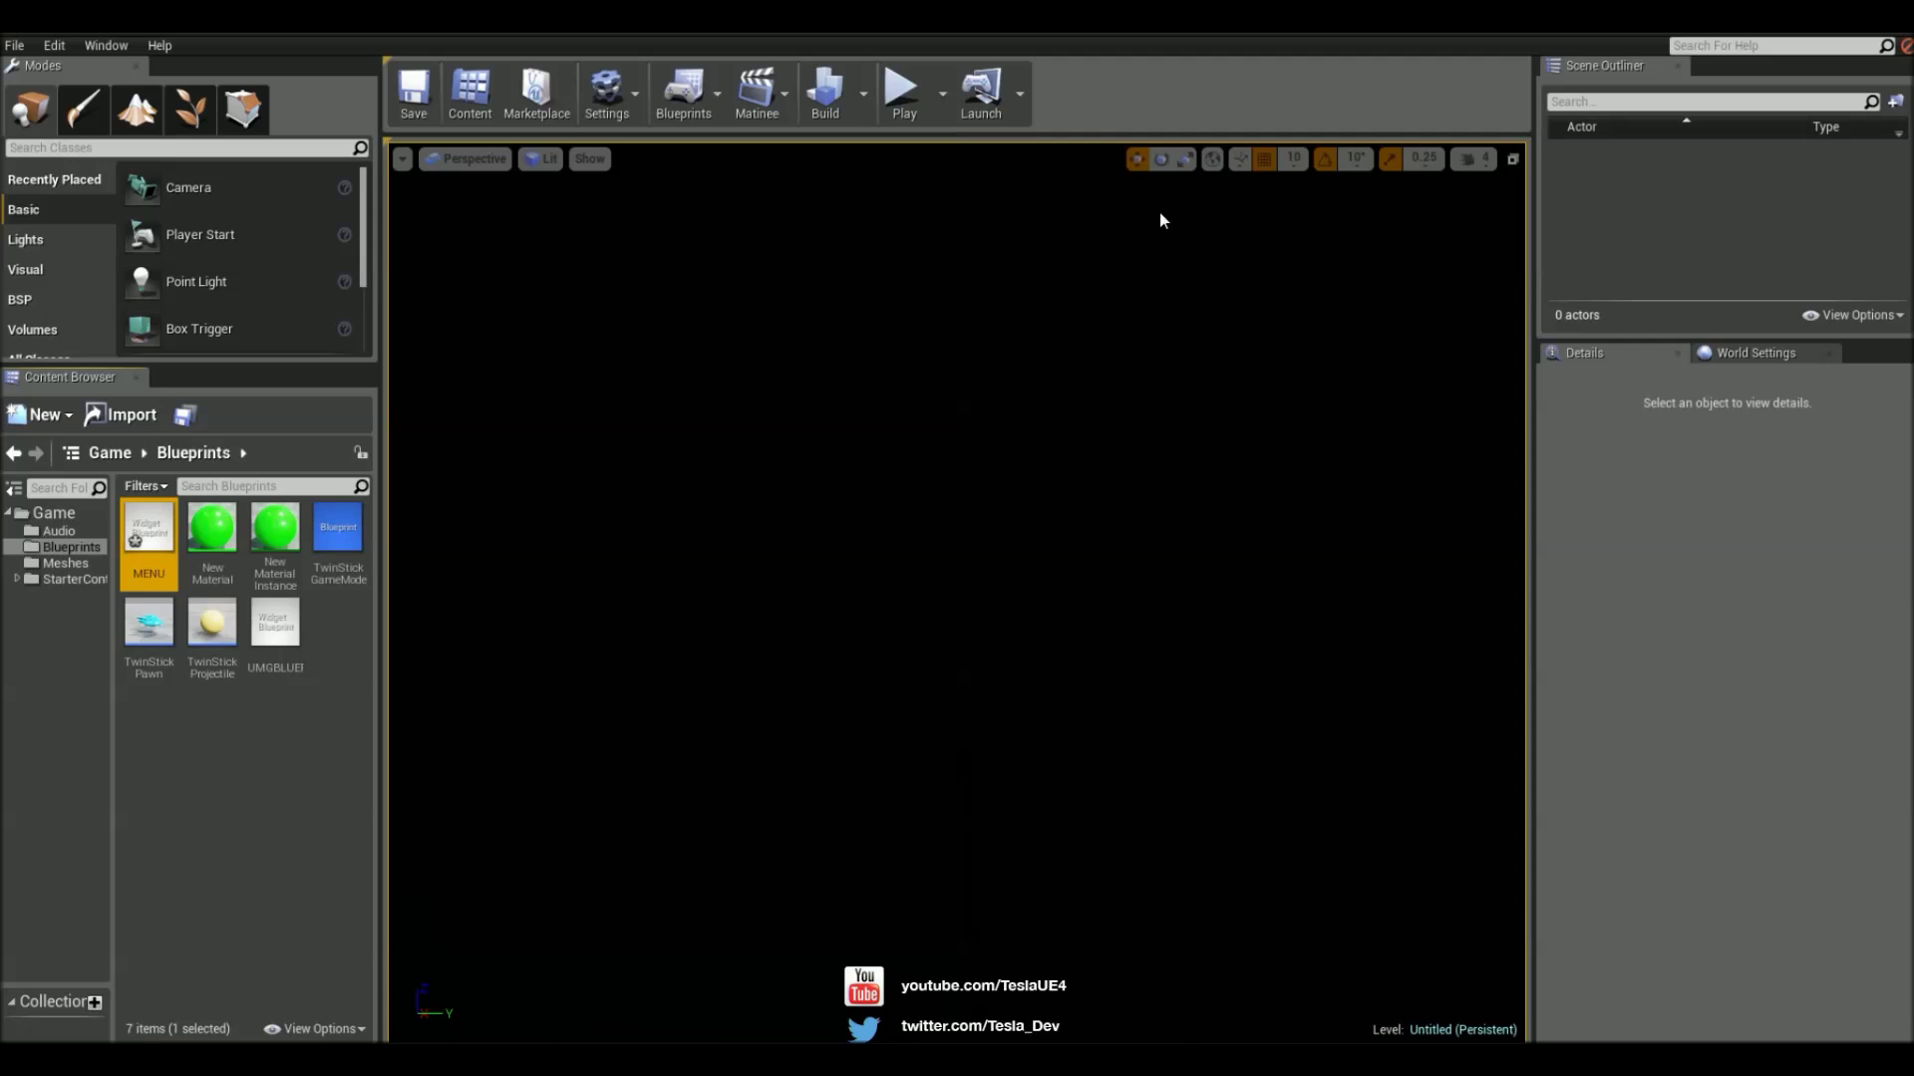
Play the level, start a new game from the menu, and test moving and shooting with the pawn
click(905, 94)
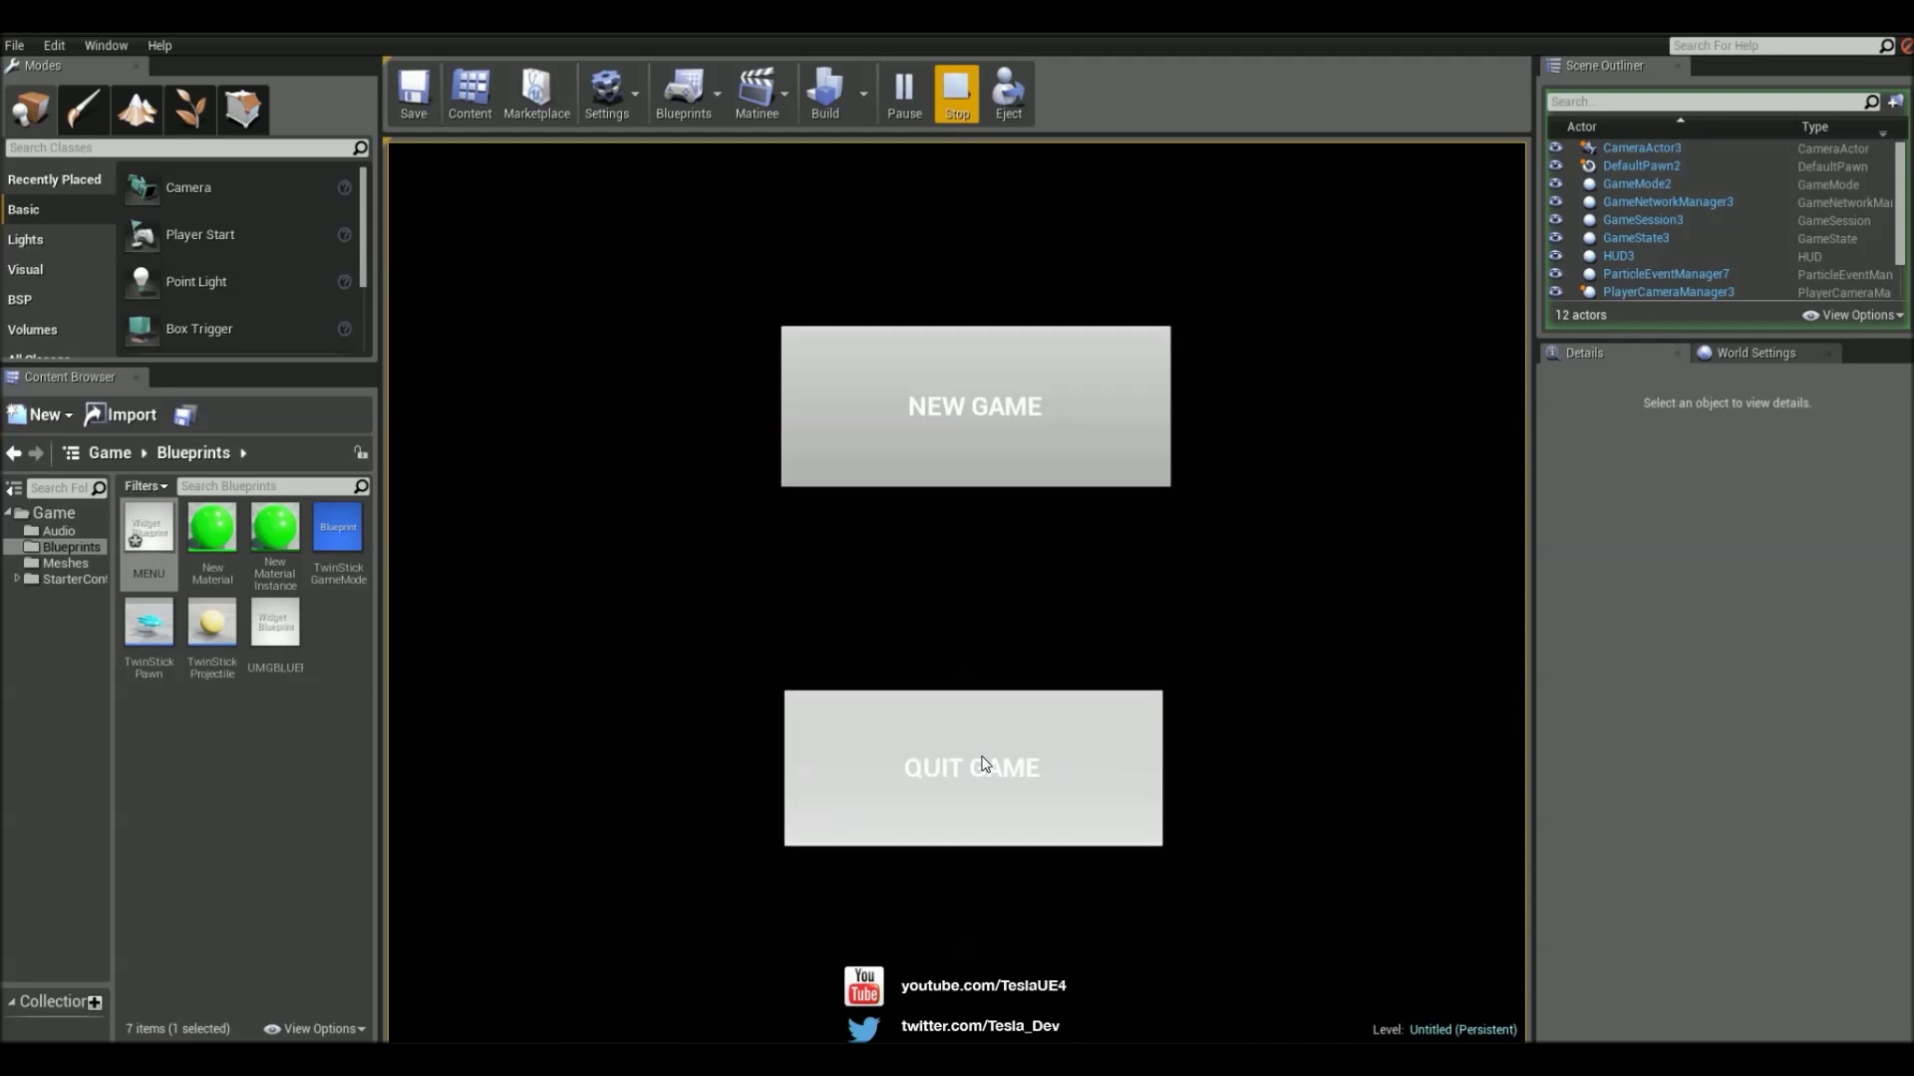
click(1003, 445)
key(w)
key(a)
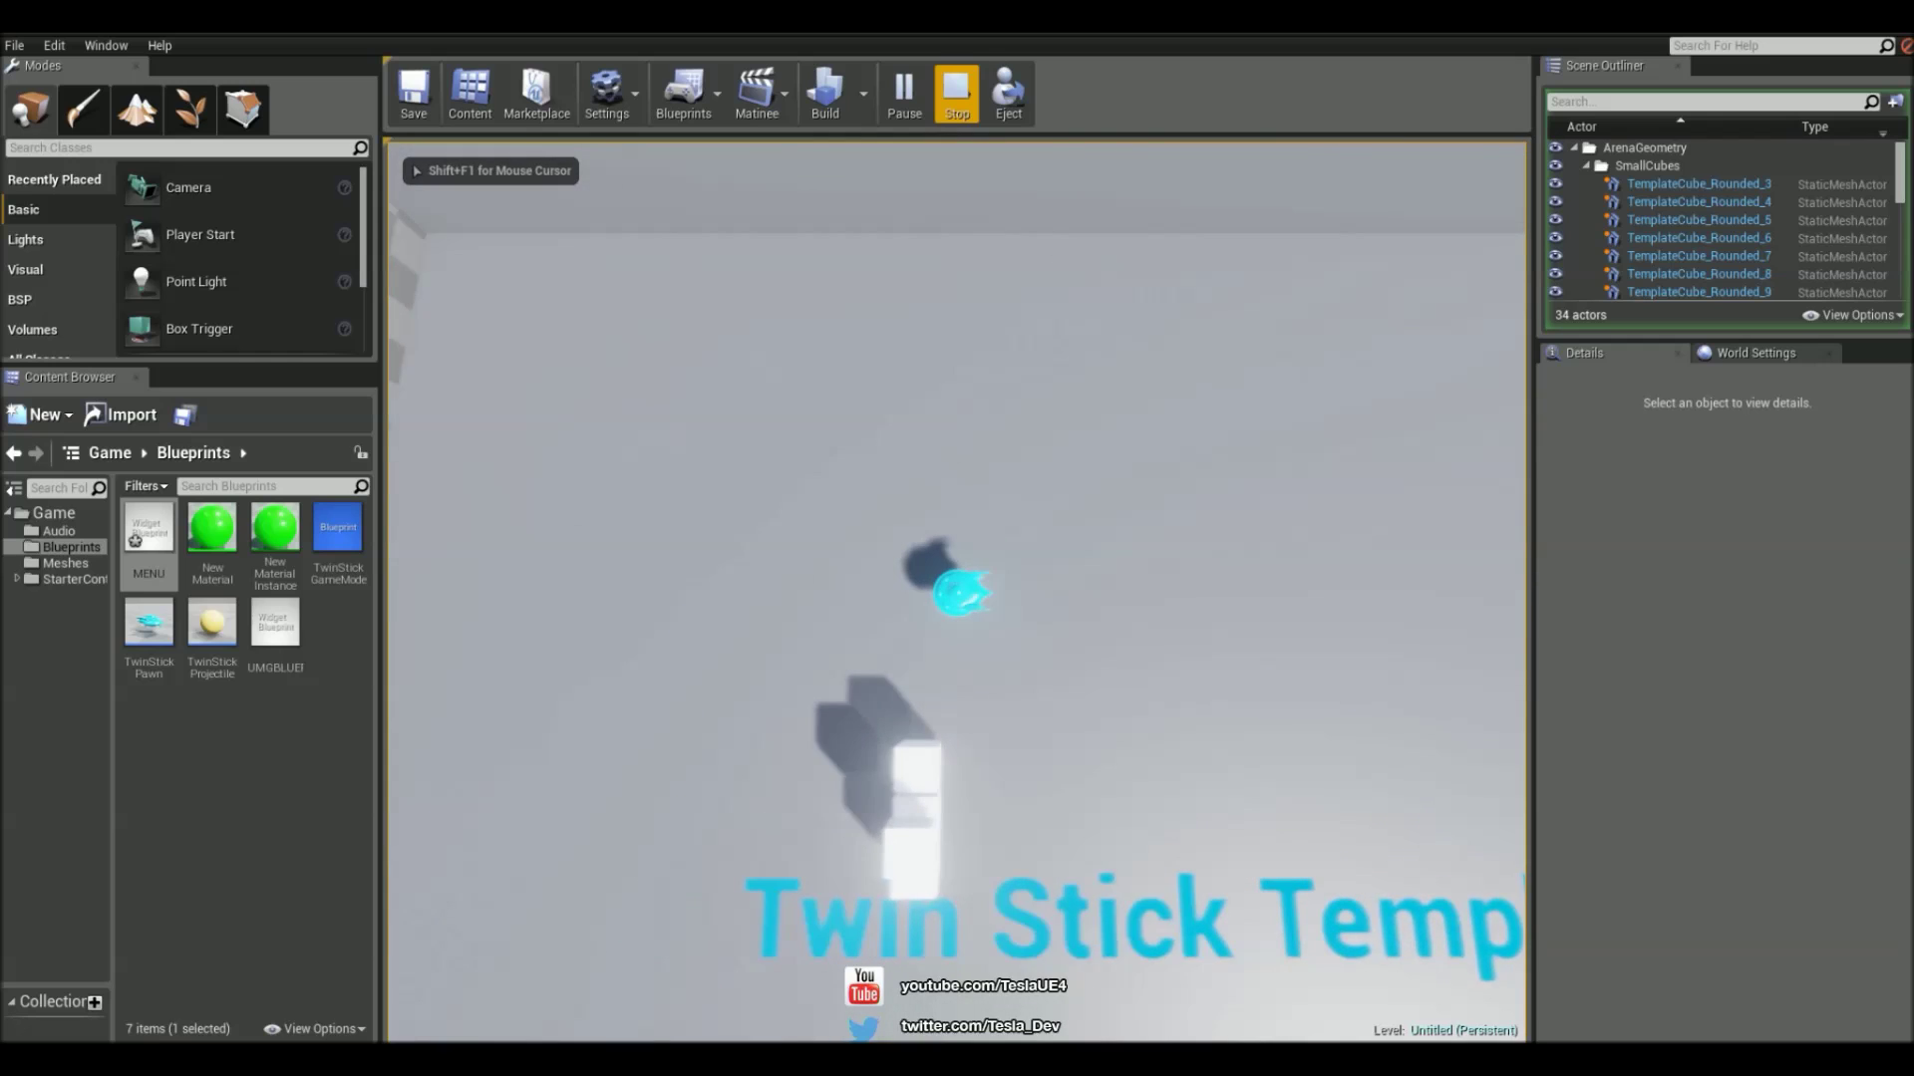
key(s)
key(d)
key(w)
key(Up)
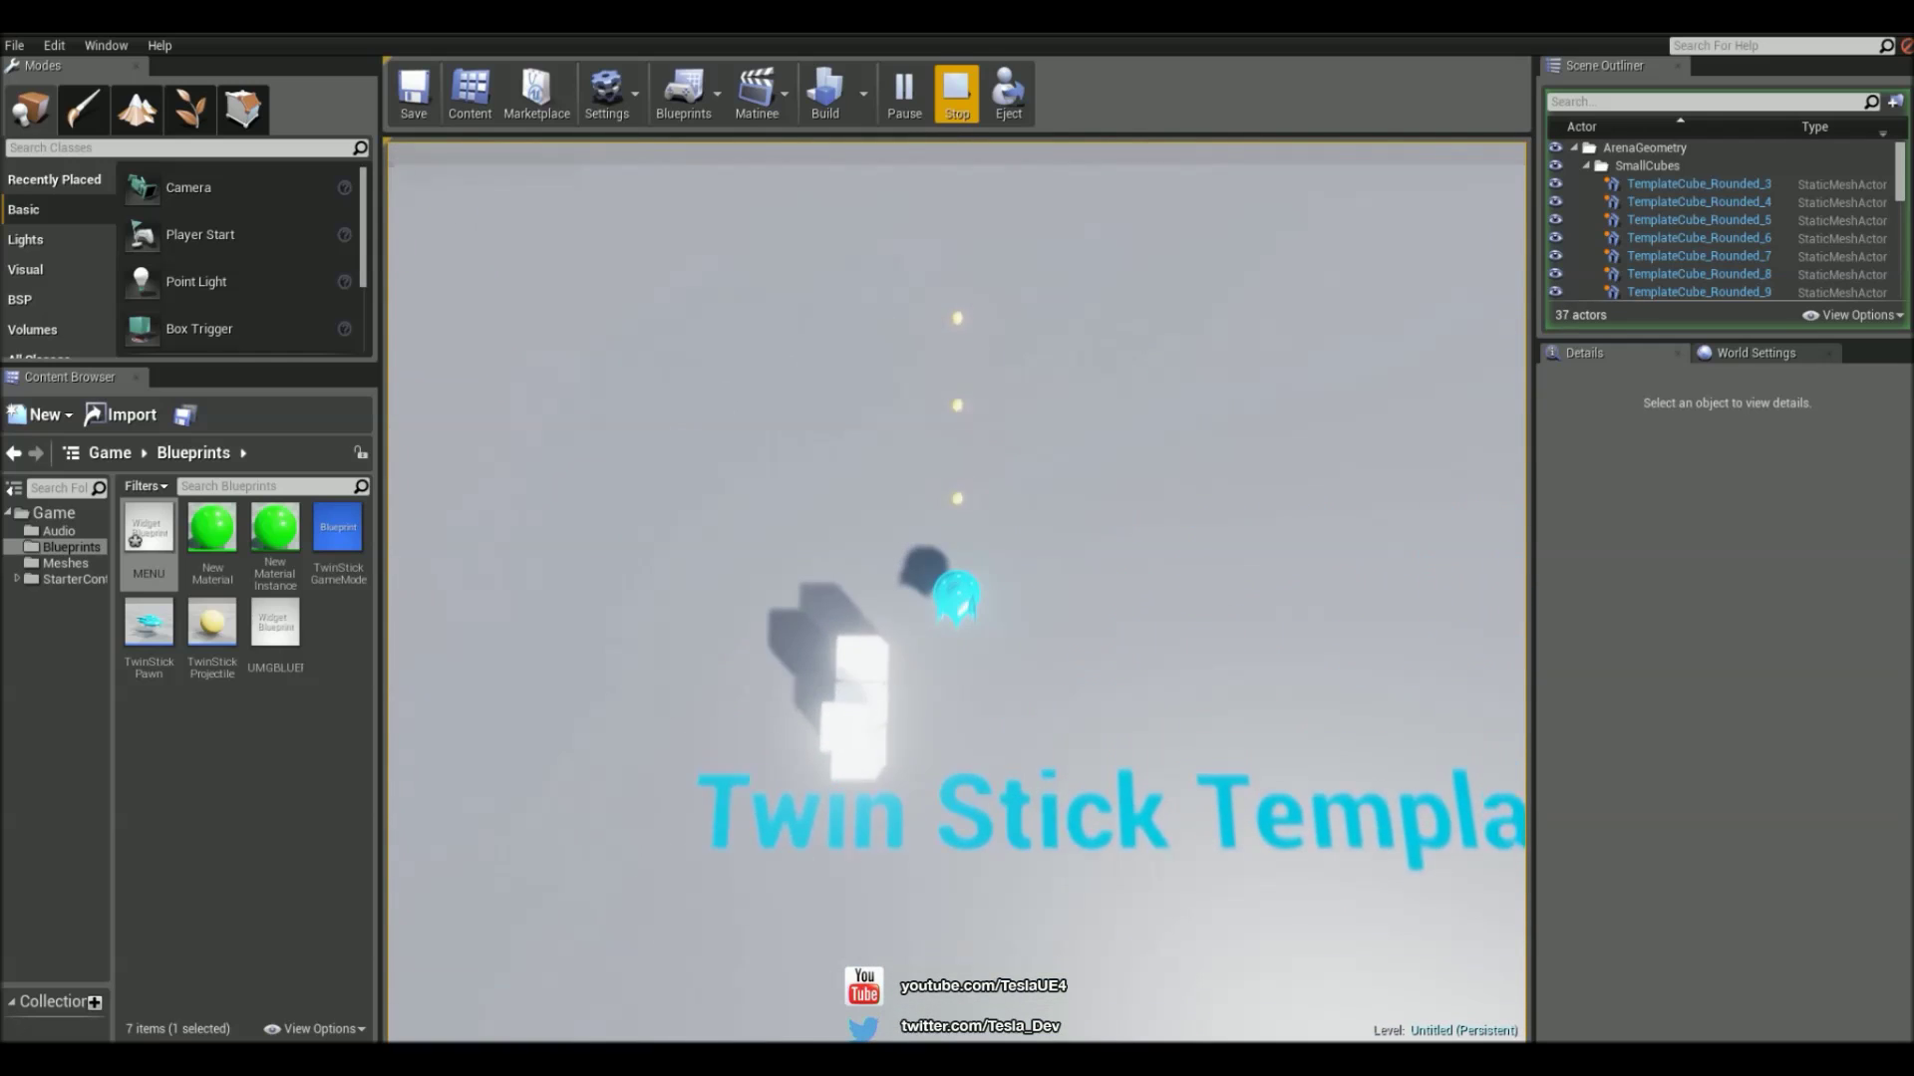